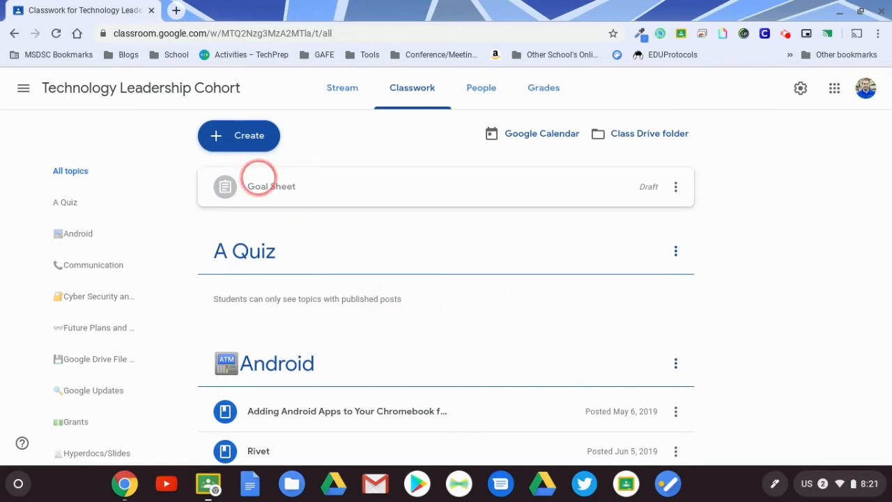
# Create a new assignment in the Technology Leadership Cohort classwork
pyautogui.click(242, 137)
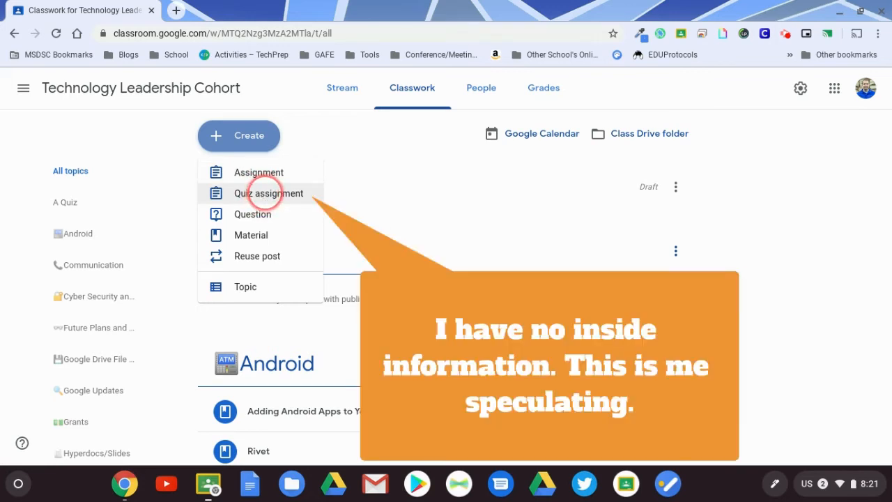
pyautogui.click(260, 174)
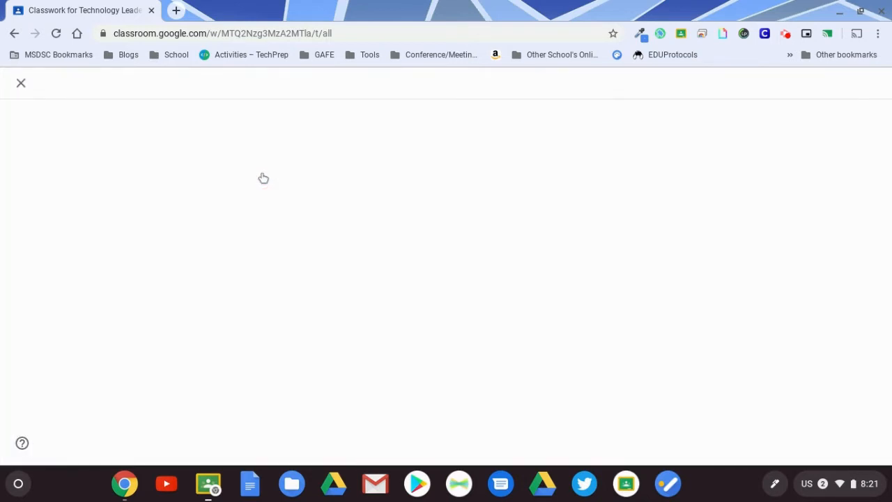
pyautogui.click(153, 225)
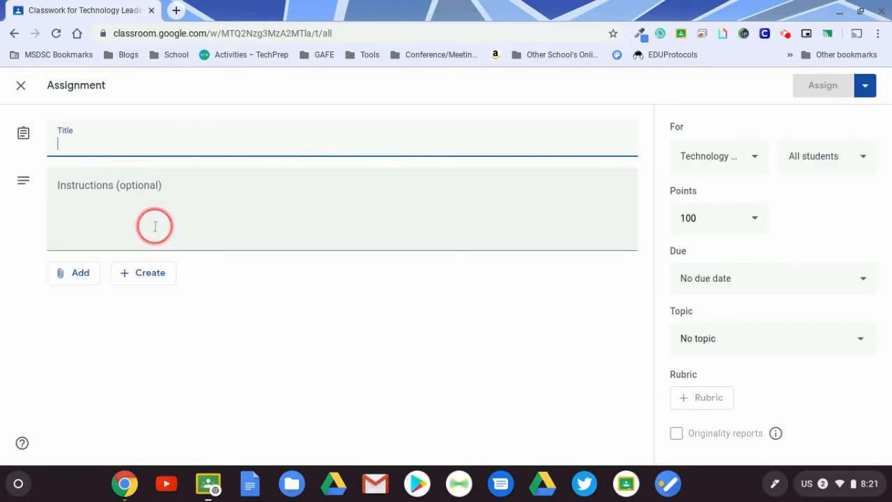
pyautogui.click(150, 274)
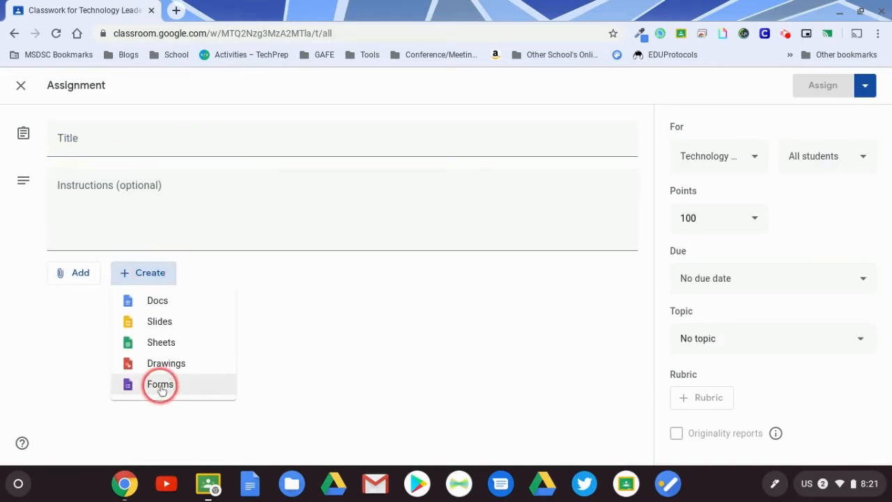
pyautogui.click(283, 382)
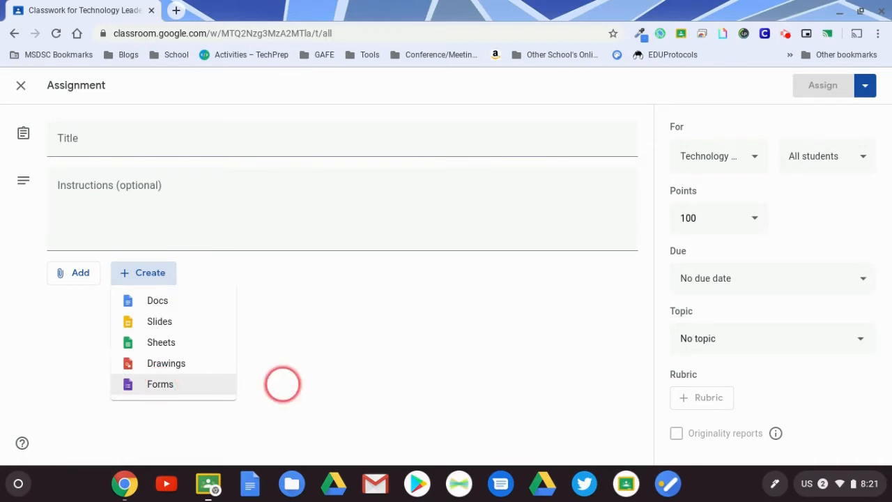
pyautogui.click(72, 274)
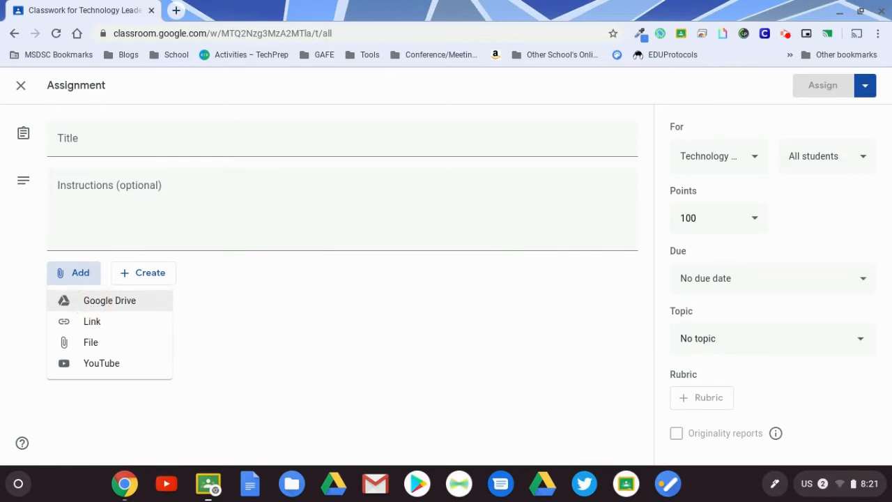
pyautogui.click(244, 315)
# Title the assignment "Really Tough Quiz" and write instructions asking for completion at students' earliest convenience, explaining the video demonstration of making a Google Classroom quiz
pyautogui.click(82, 138)
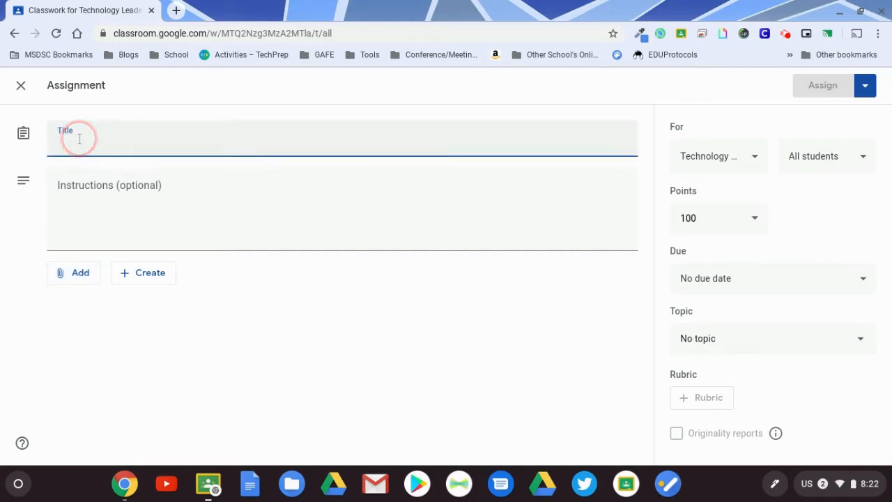
pyautogui.write('P')
pyautogui.press('BackSpace')
pyautogui.write('Really Tough Quiz')
pyautogui.press('Tab')
pyautogui.write('Please completel')
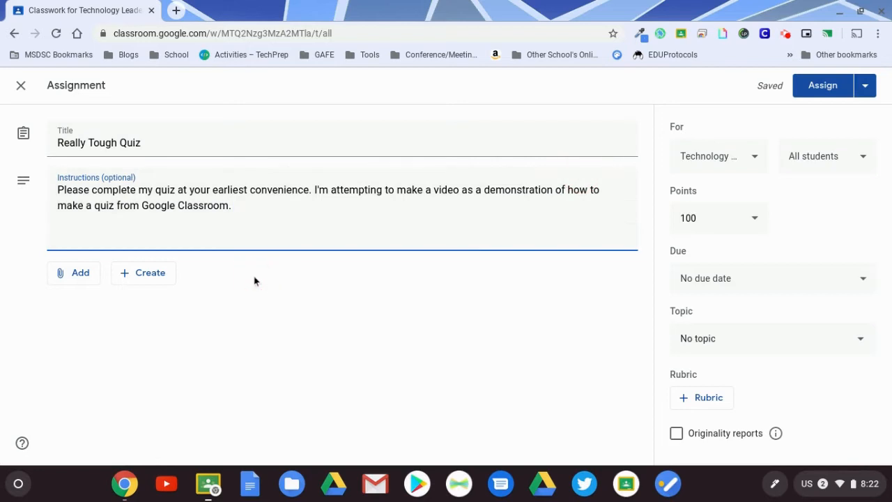
pyautogui.click(746, 160)
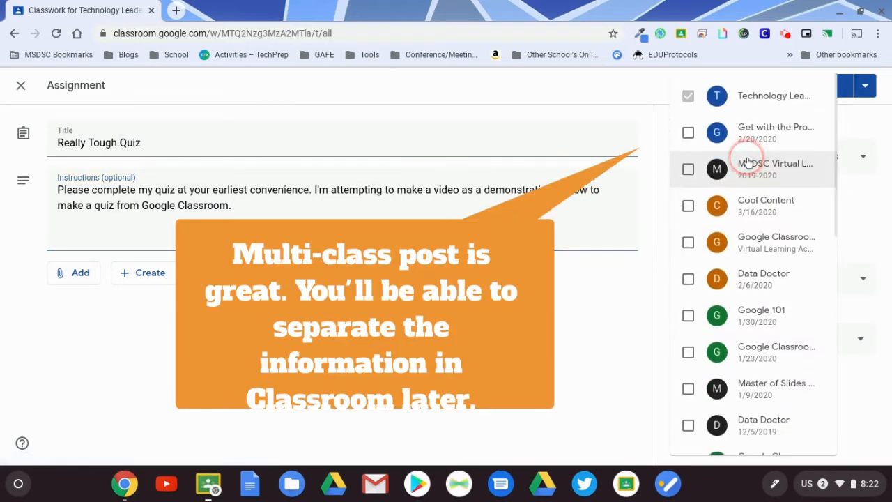
pyautogui.click(866, 200)
pyautogui.click(847, 156)
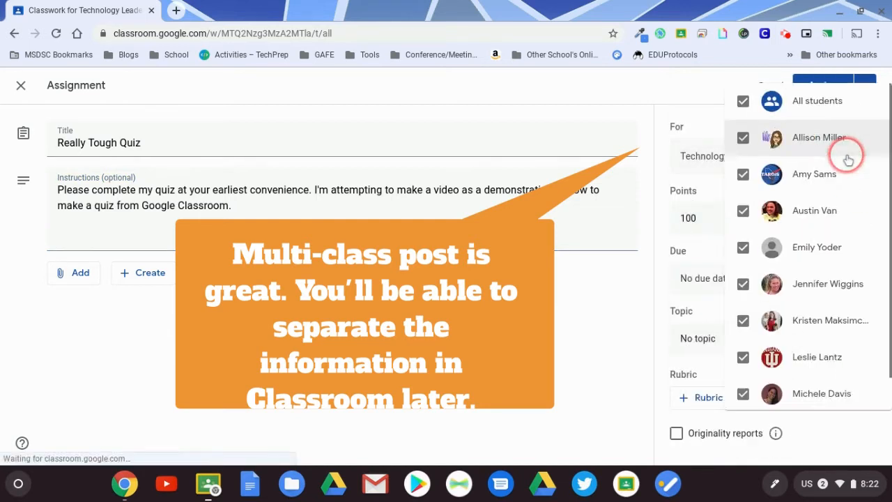
pyautogui.click(601, 116)
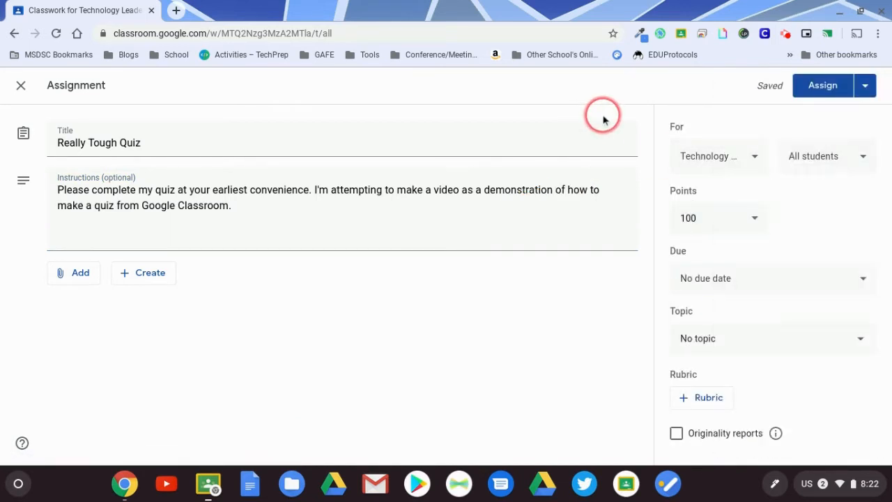
# Set the assignment's points to 3 and its due date to Feb 21, 2020
pyautogui.click(738, 216)
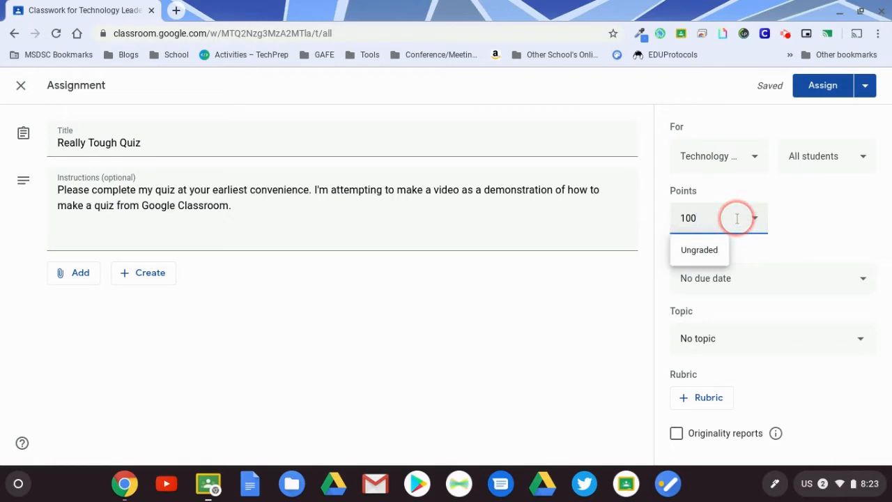
pyautogui.click(844, 214)
pyautogui.click(817, 286)
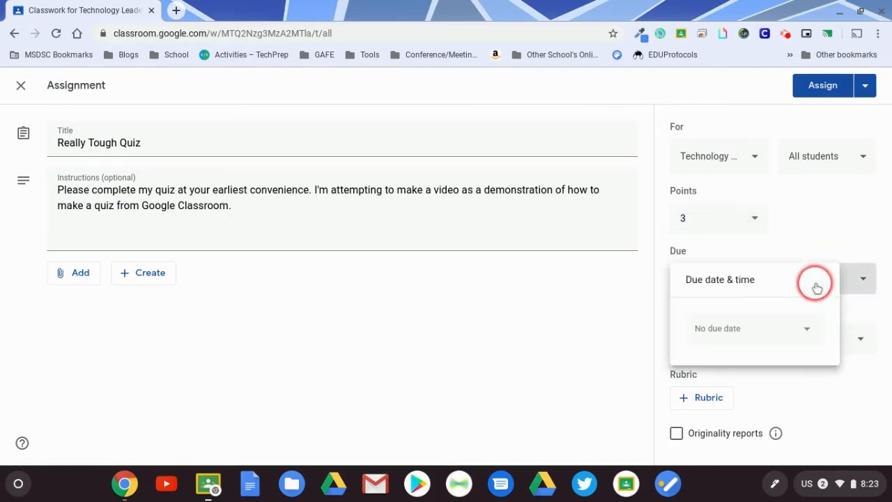
pyautogui.click(804, 331)
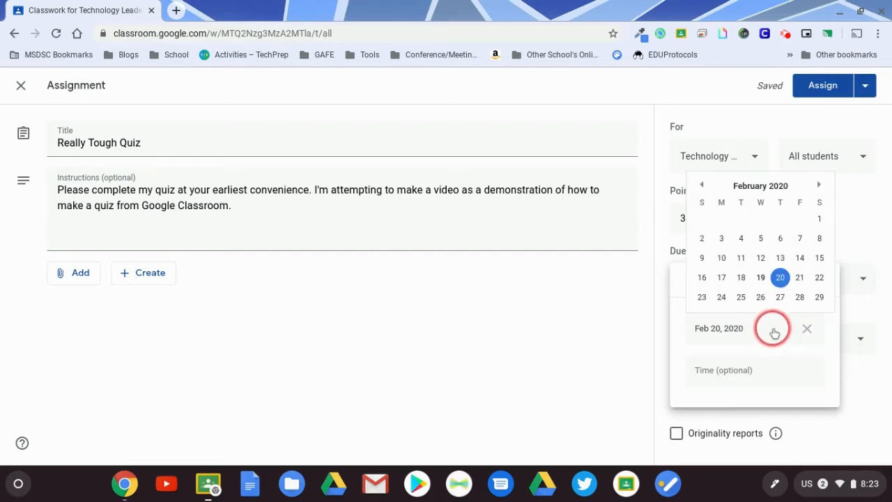
pyautogui.click(800, 279)
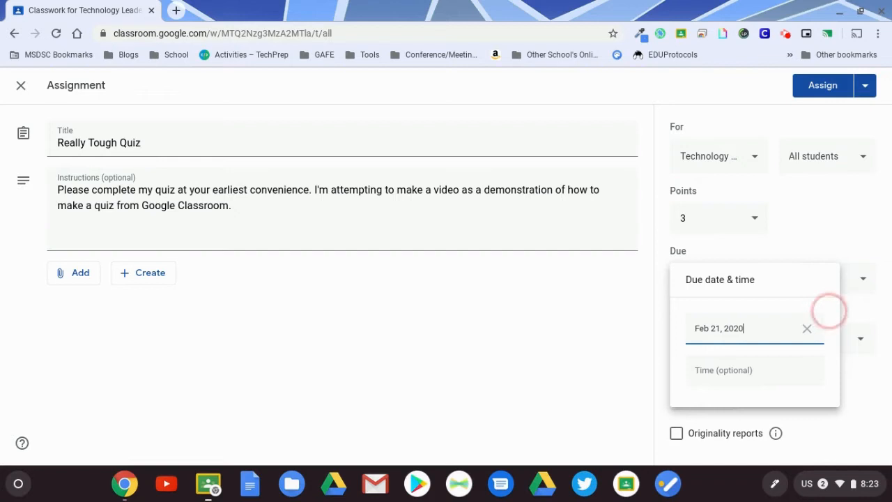
pyautogui.click(865, 230)
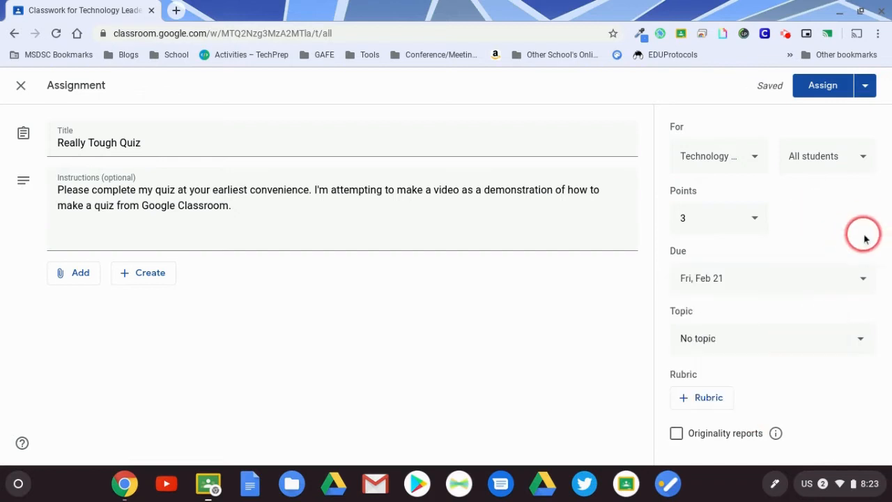
# File the assignment under the existing topic "A Quiz"
pyautogui.click(824, 340)
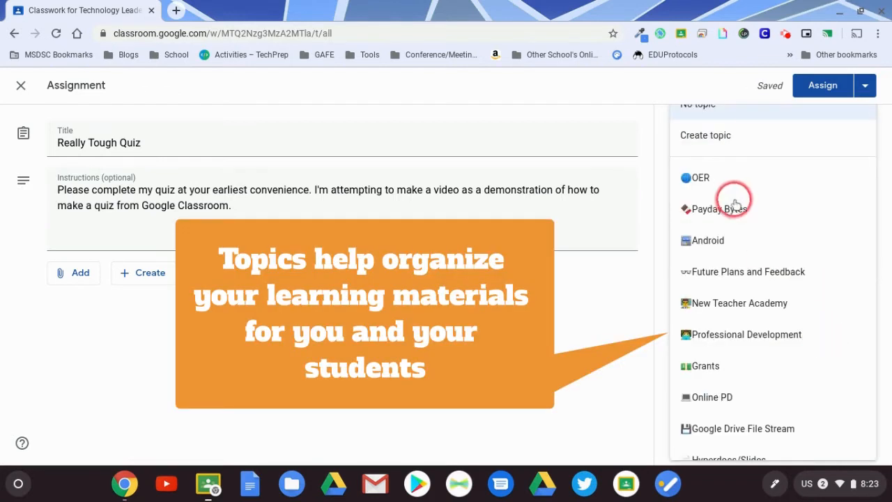
pyautogui.scroll(-5, 763, 370)
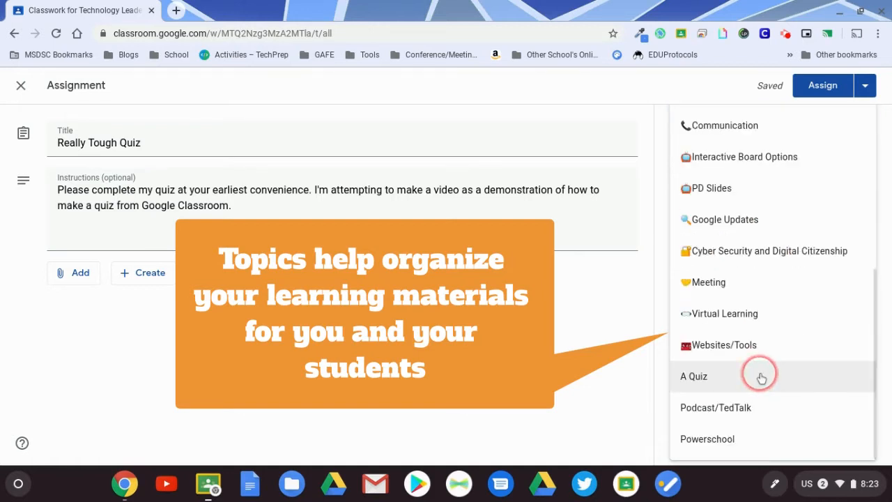
pyautogui.click(707, 380)
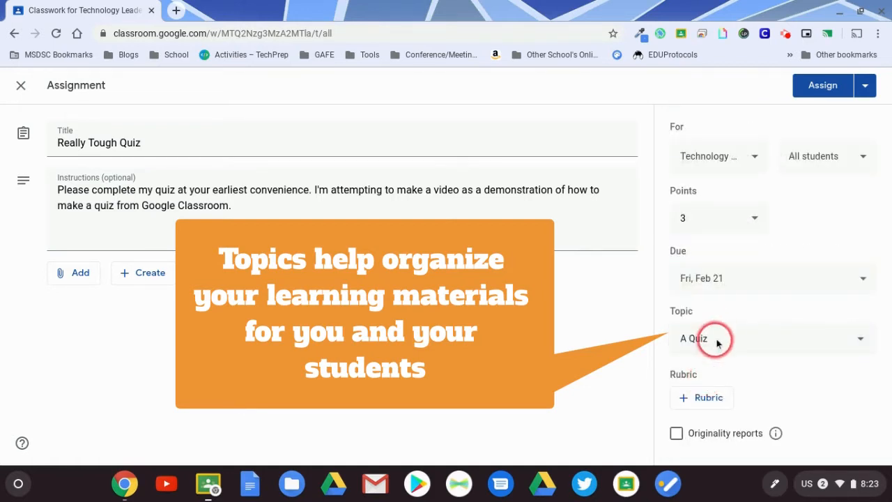
pyautogui.click(742, 343)
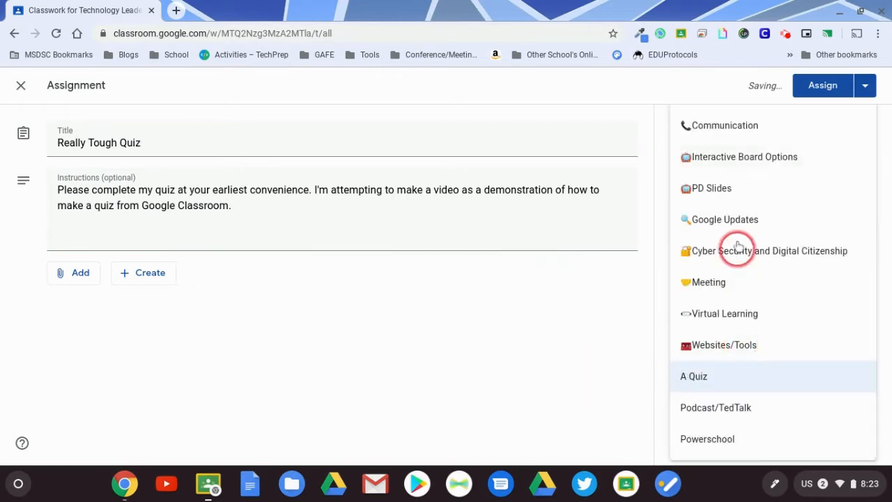
pyautogui.scroll(6, 753, 307)
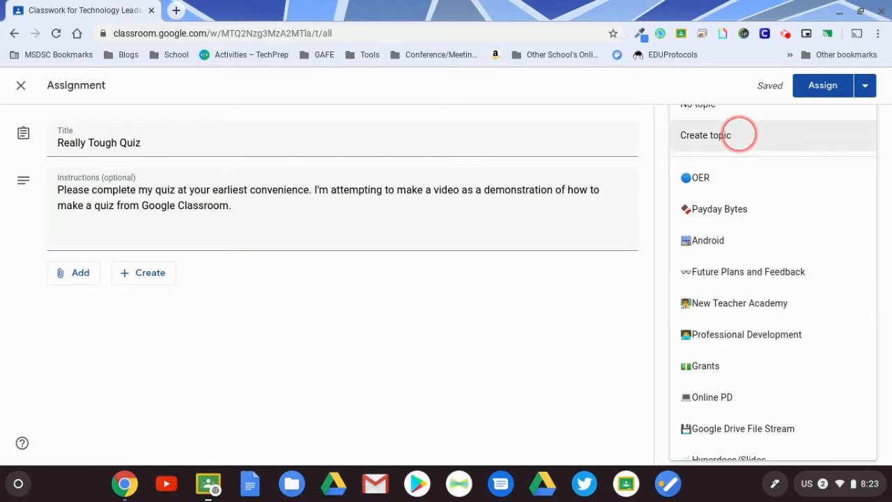
pyautogui.click(657, 316)
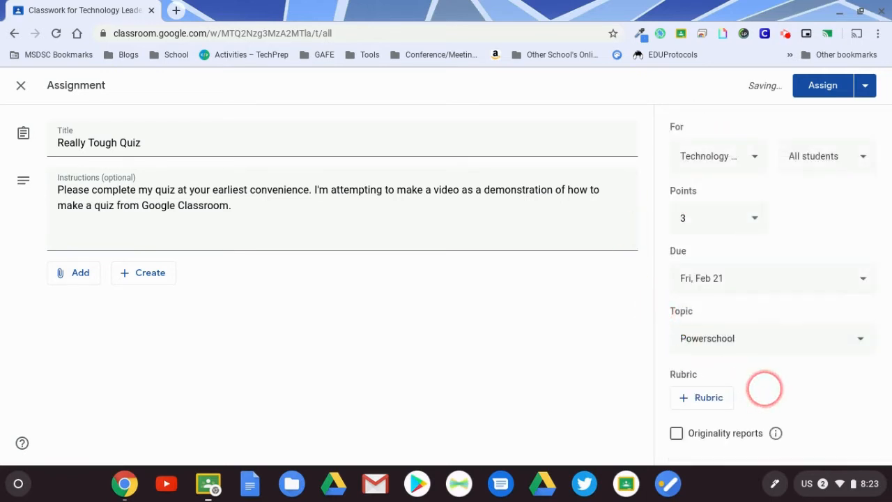
pyautogui.click(750, 342)
pyautogui.click(743, 374)
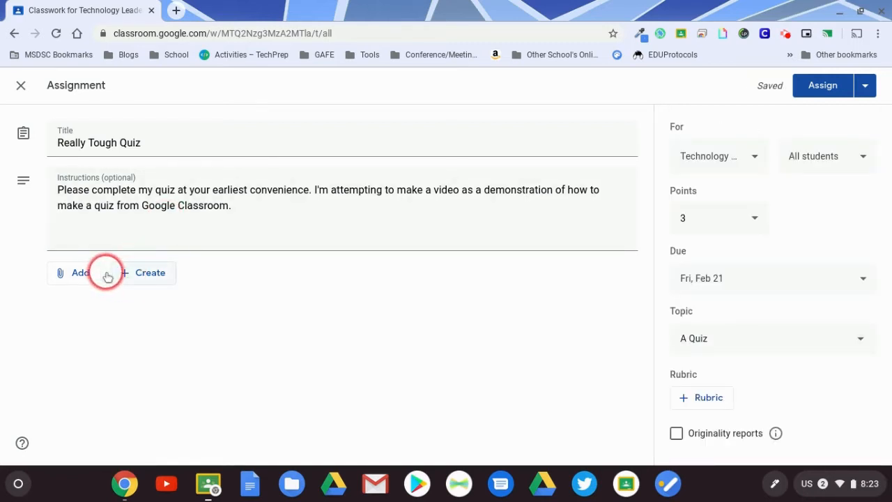
# Create a new Google Form from within the assignment and name both the file and the form title "Tough Quiz"
pyautogui.click(118, 274)
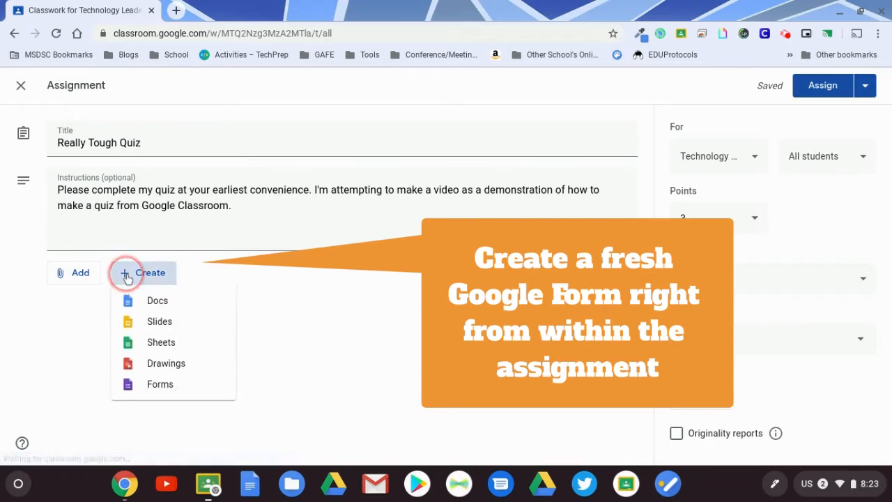
pyautogui.click(160, 385)
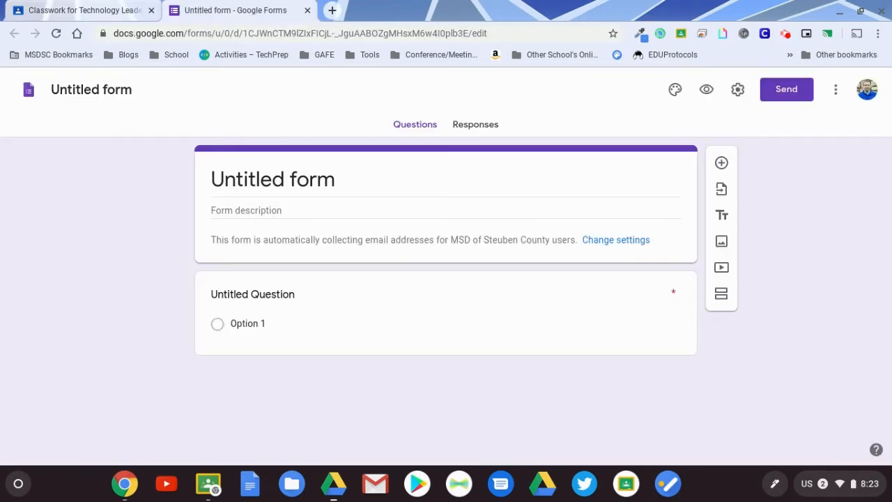
pyautogui.click(105, 91)
pyautogui.write('Tough Quiz')
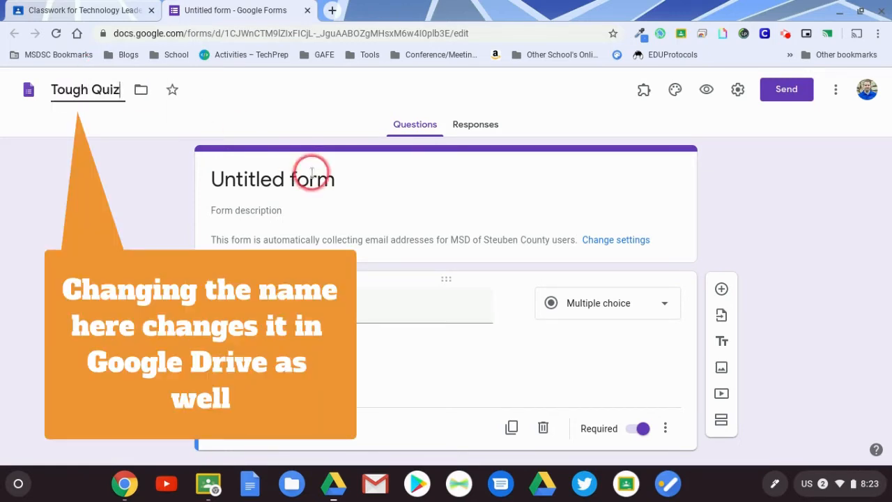
pyautogui.click(254, 182)
pyautogui.rightClick(428, 308)
pyautogui.click(346, 329)
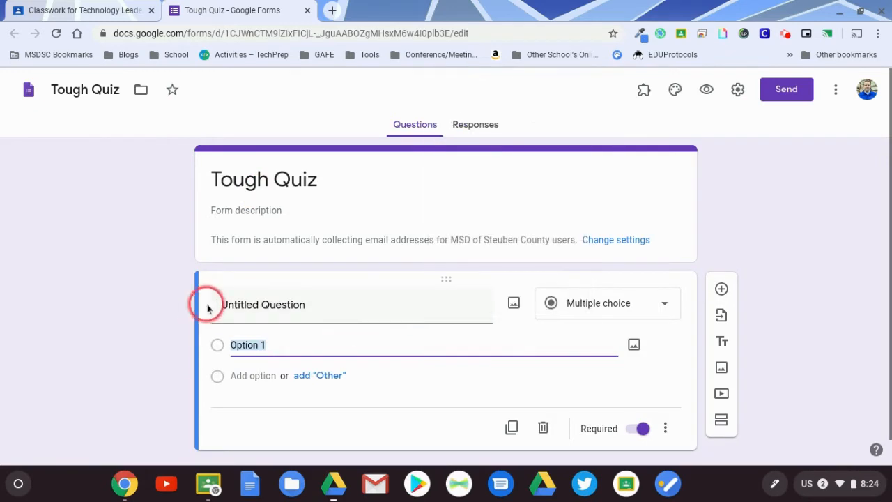
pyautogui.click(142, 303)
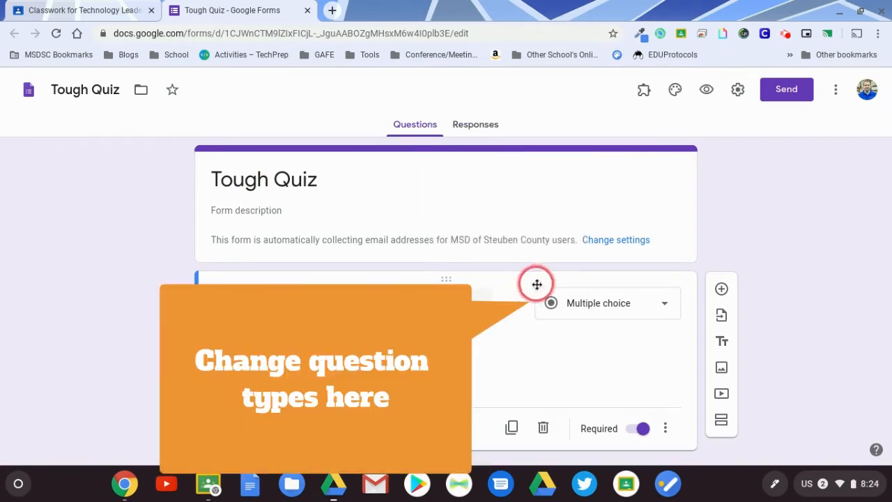
pyautogui.click(579, 304)
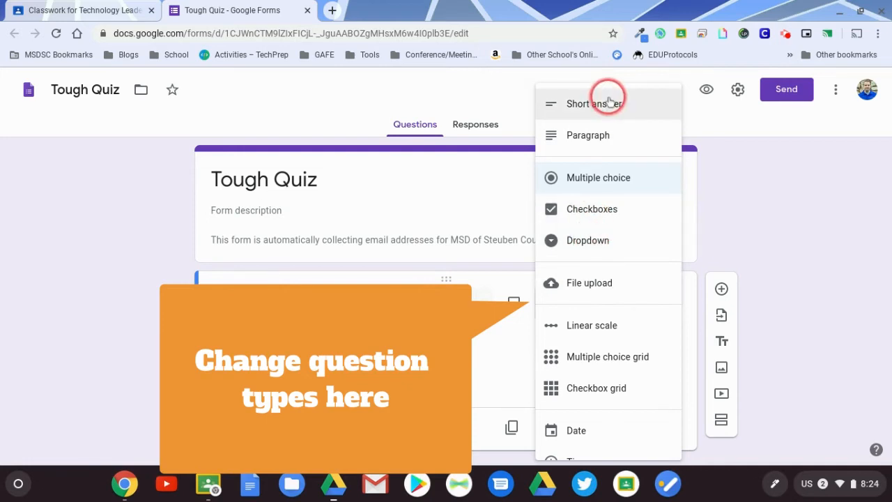
pyautogui.click(804, 330)
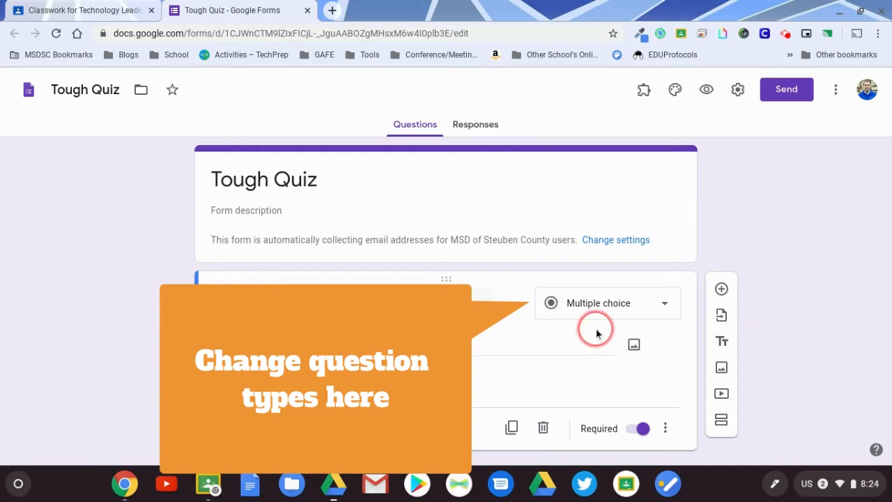
pyautogui.click(623, 312)
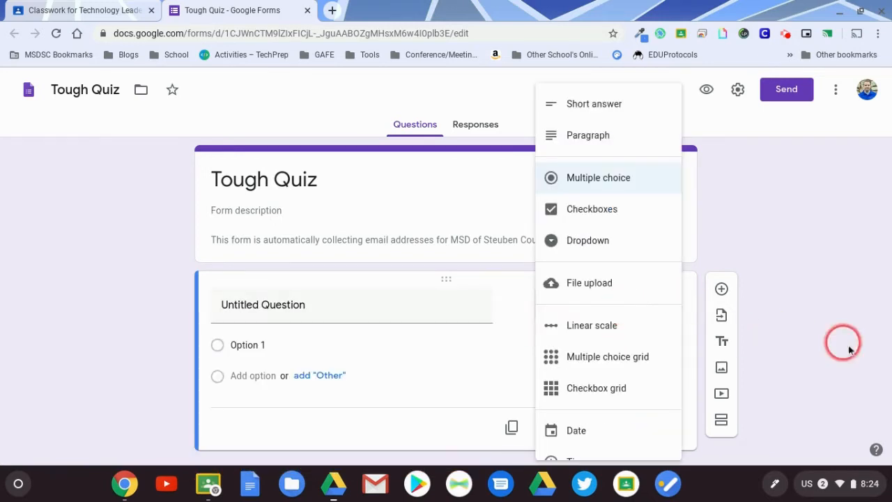
pyautogui.click(872, 360)
# Replace the untitled question's text with "If you were going to create a quiz in Google, which would you choose?"
pyautogui.click(399, 302)
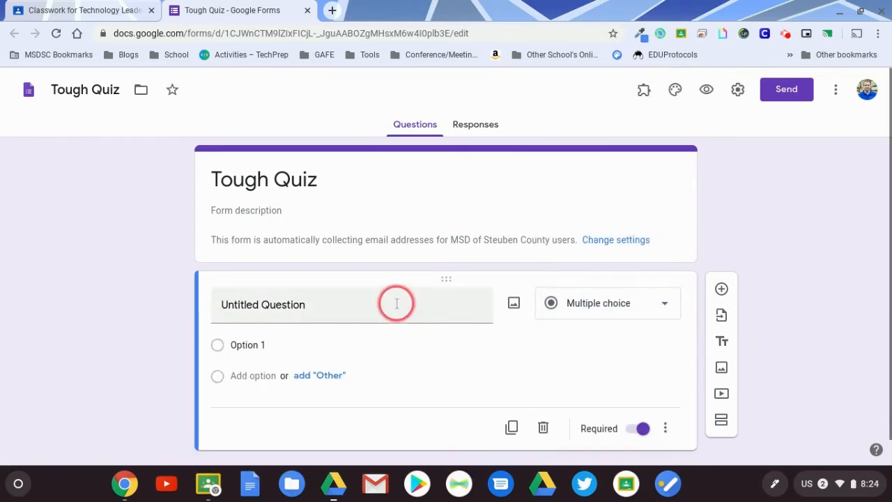
pyautogui.write('If you were going to create a quiz in Google, which')
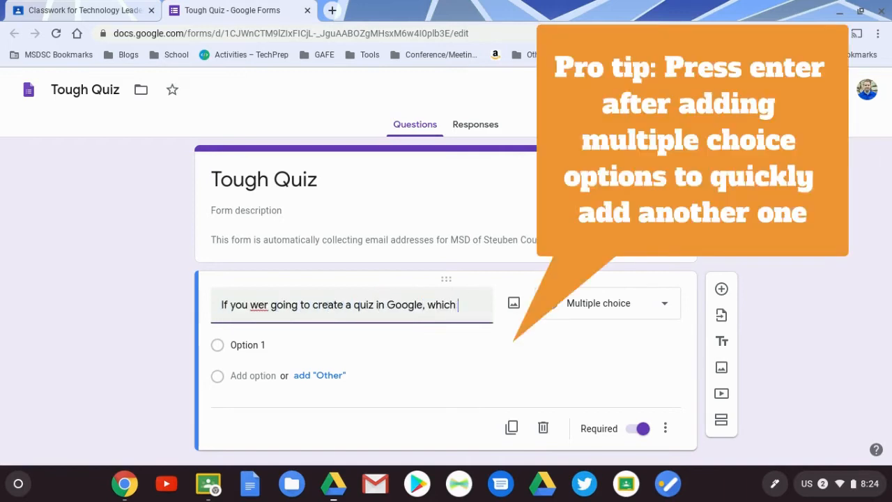
pyautogui.write(' would you choose?')
pyautogui.click(267, 305)
pyautogui.write('e')
# Enter the answer options Docs, Slides, Sheets, Drawings and Forms, and insert "Classroom" after "Google" in the question text
pyautogui.click(255, 359)
pyautogui.write('Docs')
pyautogui.press('Return')
pyautogui.write('Slides')
pyautogui.press('Return')
pyautogui.write('Sheets')
pyautogui.press('Return')
pyautogui.write('Drawings')
pyautogui.press('Return')
pyautogui.write('Forms')
pyautogui.click(425, 141)
pyautogui.write('Classroom')
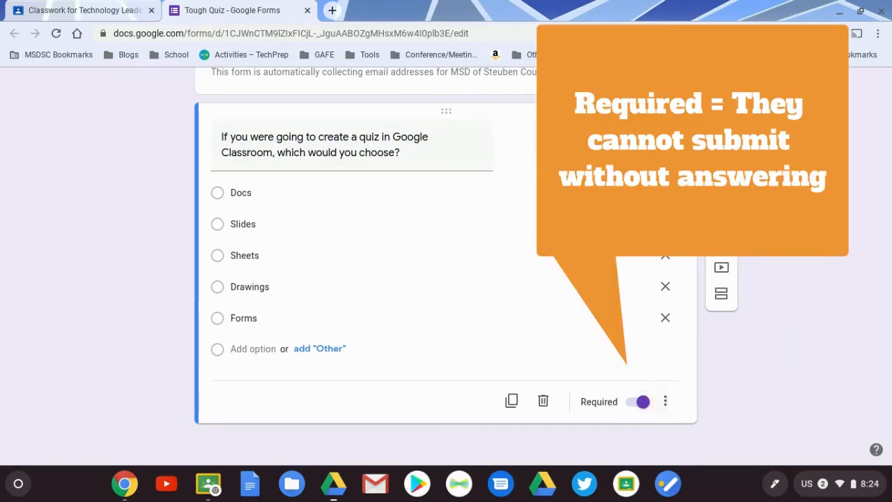
# Add a required short-answer question reading "Why does Google Forms integrate so well with Google Classroom?"
pyautogui.click(721, 163)
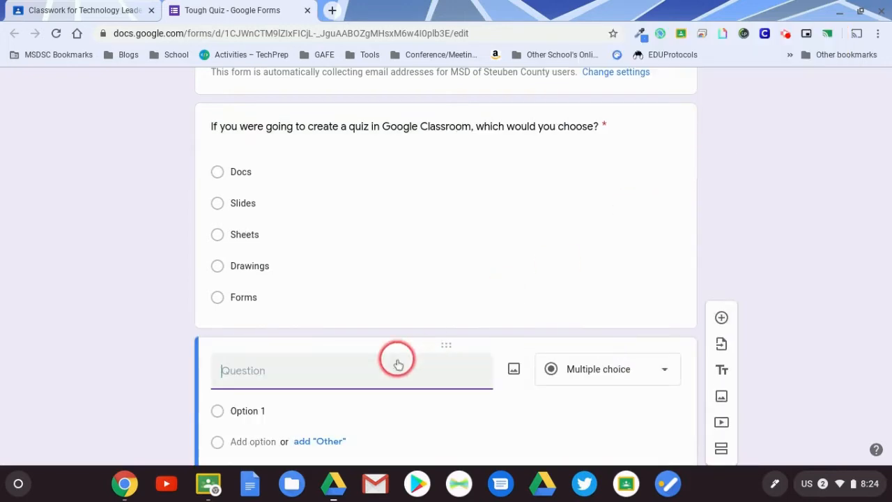
pyautogui.click(613, 358)
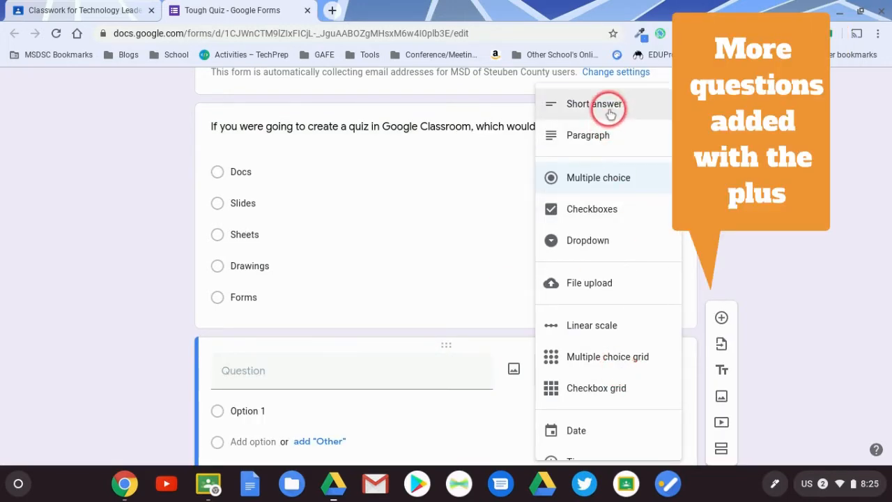
pyautogui.click(610, 106)
pyautogui.click(372, 370)
pyautogui.write('Why does Goog')
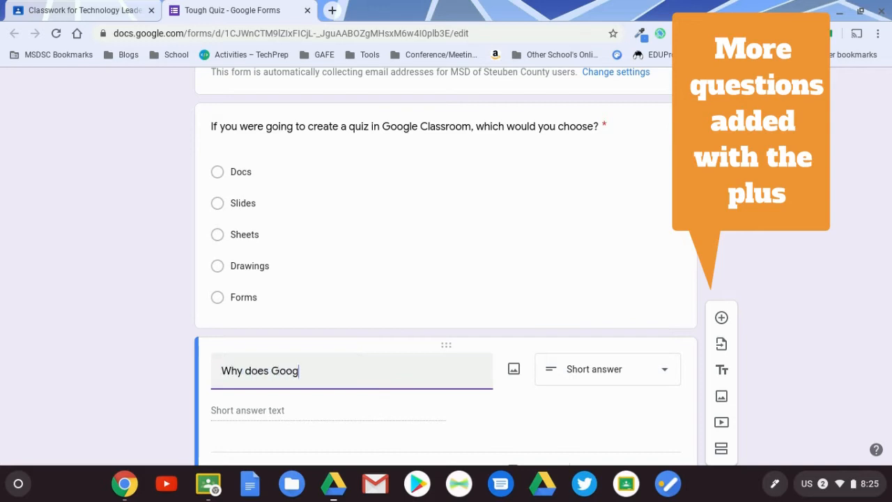
pyautogui.write('le Forms integrate so well with Google Classroom?')
pyautogui.click(591, 411)
pyautogui.click(634, 424)
# Preview the form as respondents see it, look through both questions, and close the preview
pyautogui.scroll(5, 636, 430)
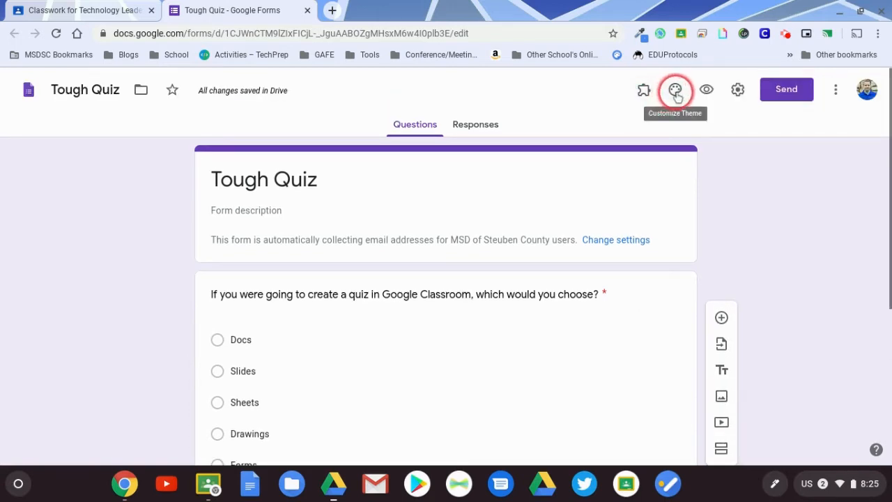
pyautogui.click(706, 91)
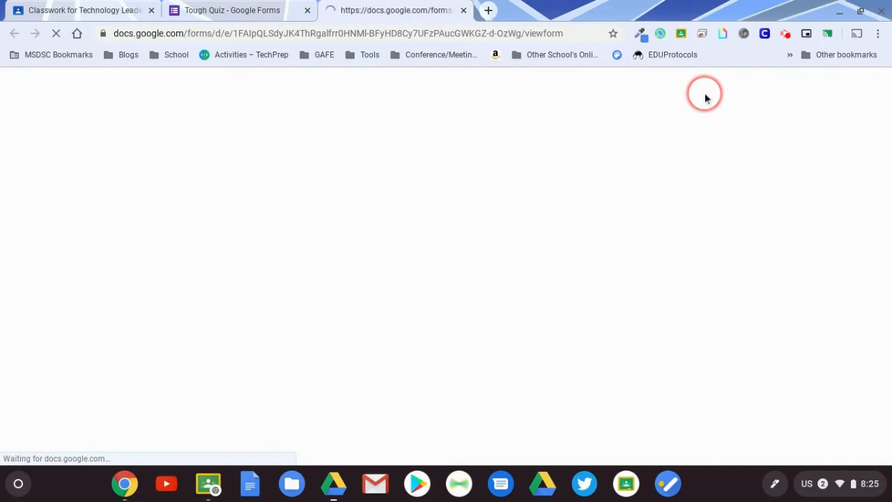
pyautogui.scroll(-3, 446, 279)
pyautogui.scroll(3, 446, 278)
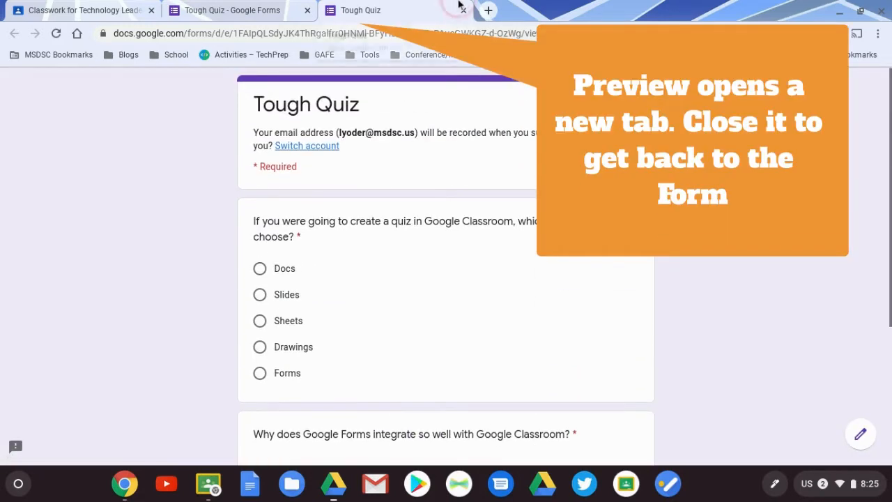
pyautogui.click(463, 10)
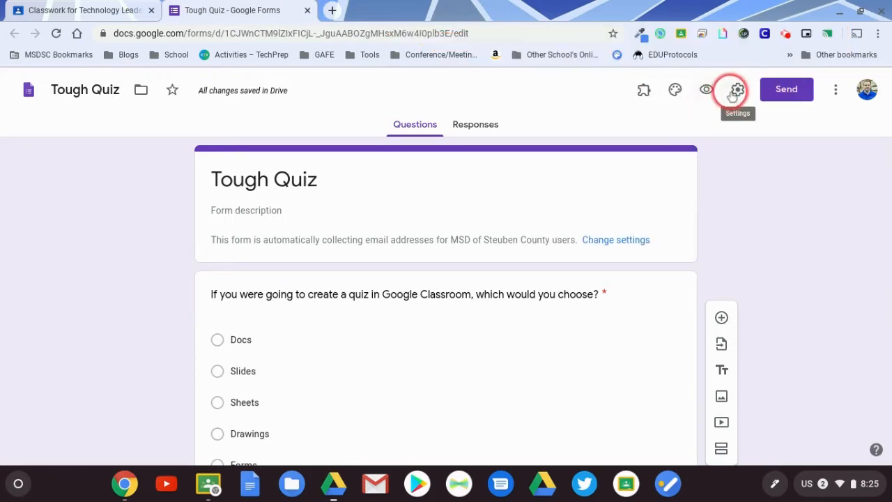
# Turn off response receipts in the form's general settings and review the sign-in and respondent options
pyautogui.click(737, 89)
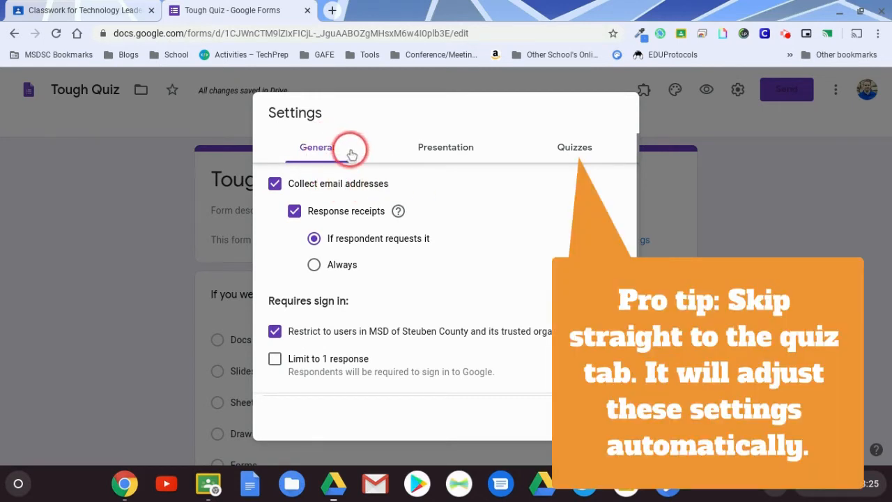
pyautogui.click(296, 211)
pyautogui.scroll(-1, 423, 231)
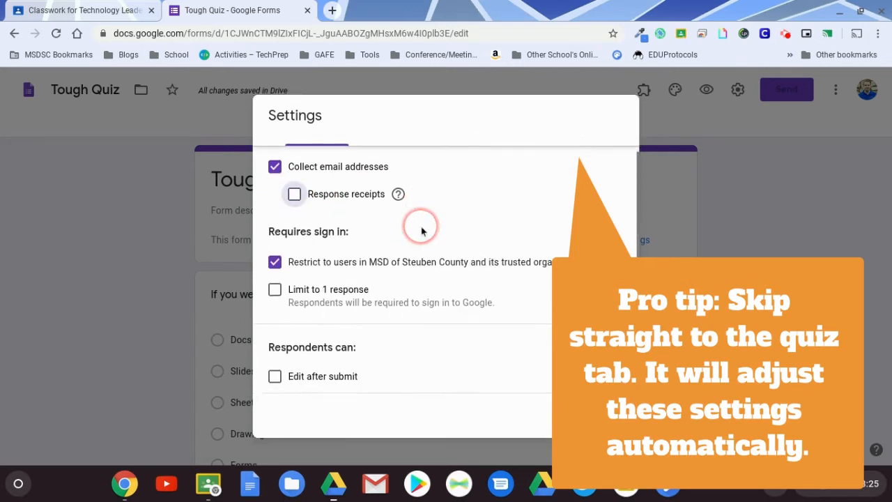
pyautogui.scroll(-1, 410, 274)
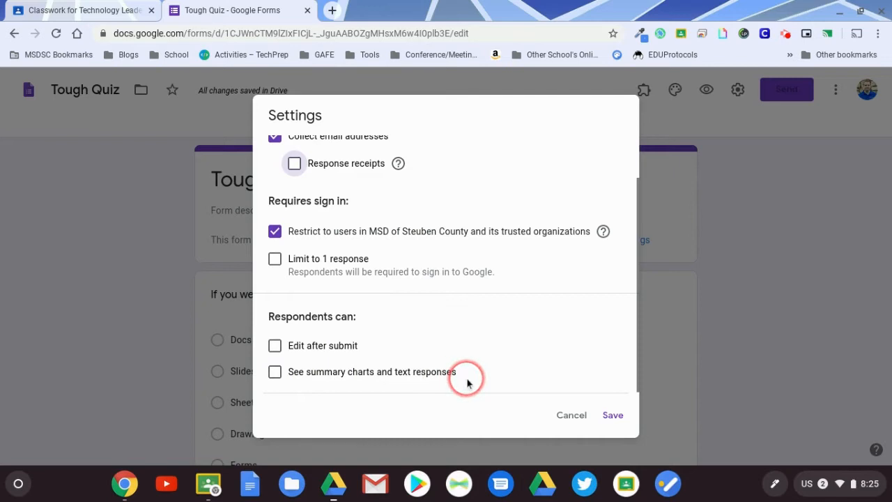
pyautogui.scroll(2, 467, 382)
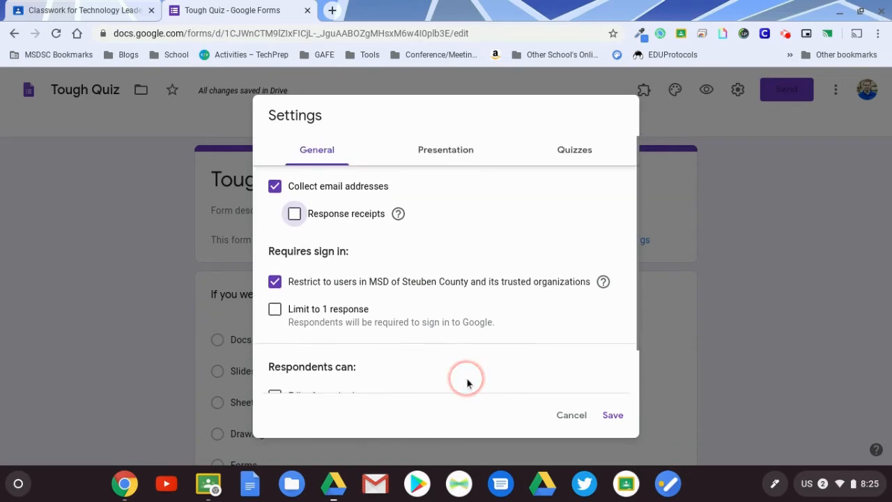
# Make the form a quiz and turn on locked mode for Chromebooks
pyautogui.click(590, 159)
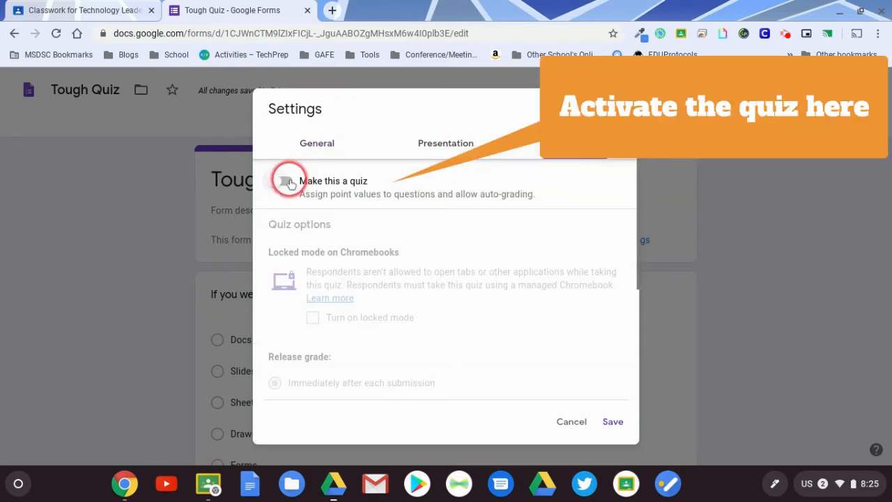
pyautogui.click(289, 182)
pyautogui.scroll(-2, 364, 220)
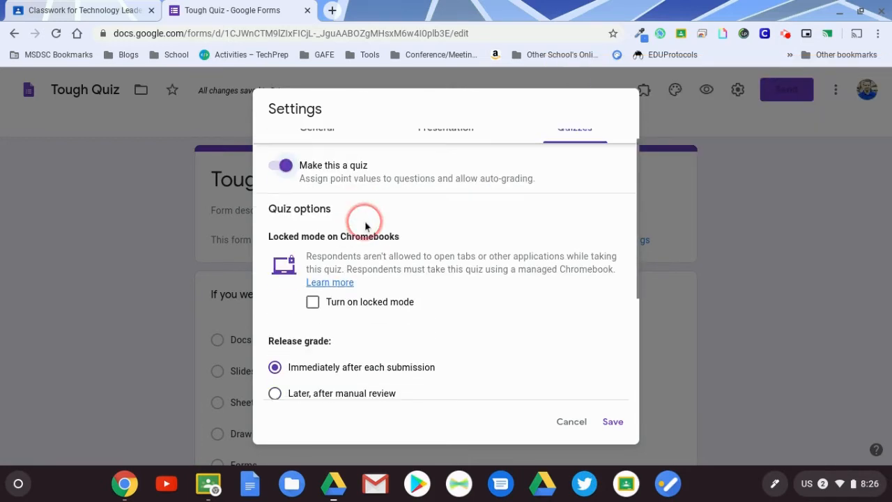
pyautogui.click(312, 290)
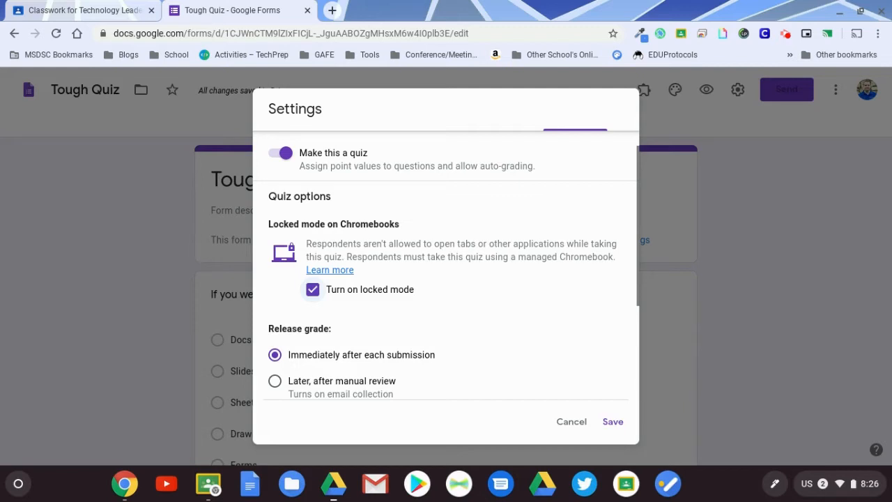
pyautogui.scroll(-4, 446, 281)
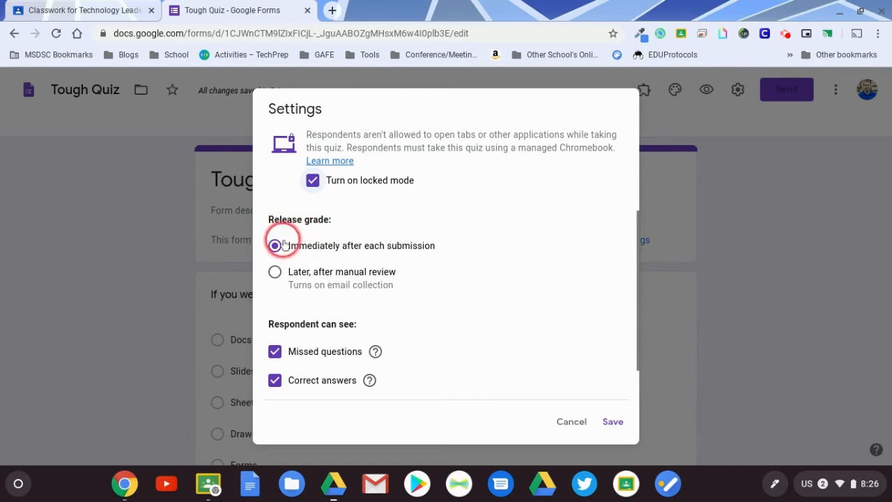
# Release grades later, after manual review, hide correct answers from respondents, and save the quiz settings
pyautogui.click(275, 272)
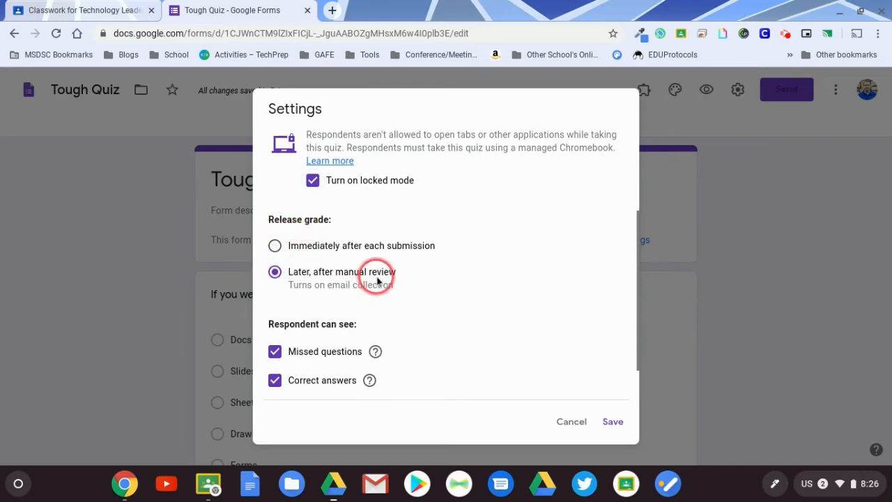
pyautogui.scroll(-2, 378, 281)
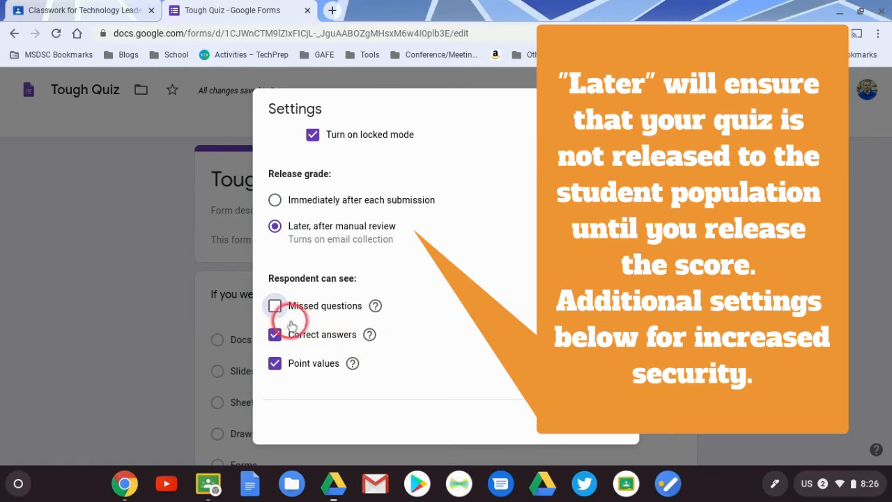
pyautogui.click(274, 334)
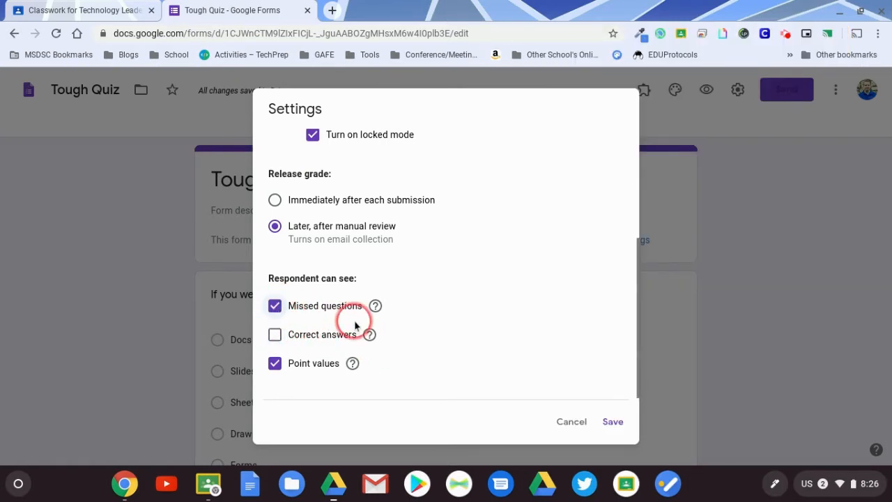
pyautogui.scroll(-1, 432, 332)
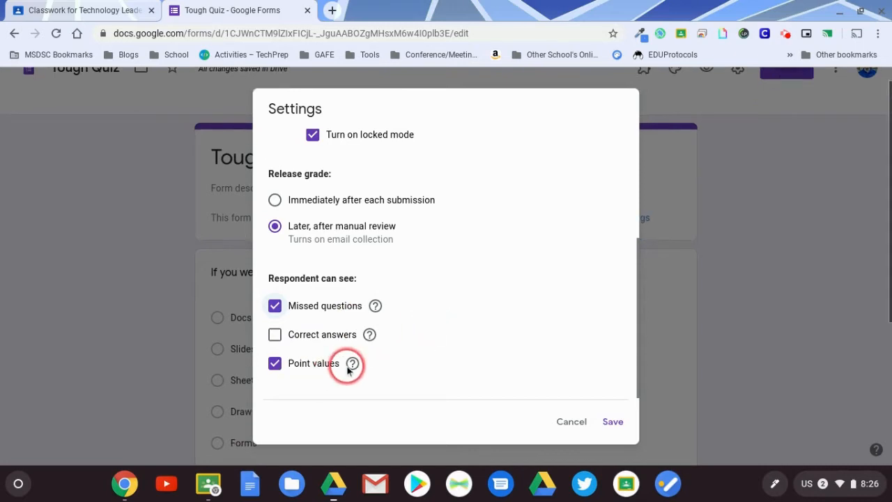
pyautogui.scroll(3, 579, 328)
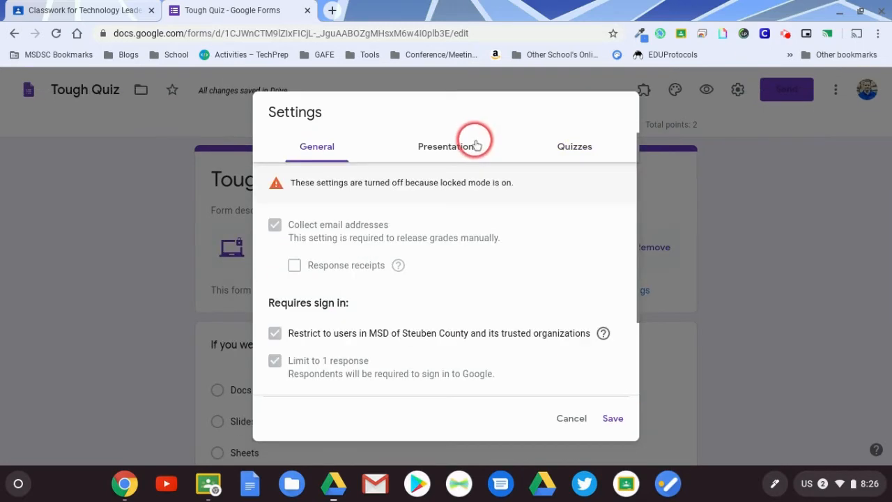
# Enable shuffling of the question order in the form's presentation settings
pyautogui.click(476, 145)
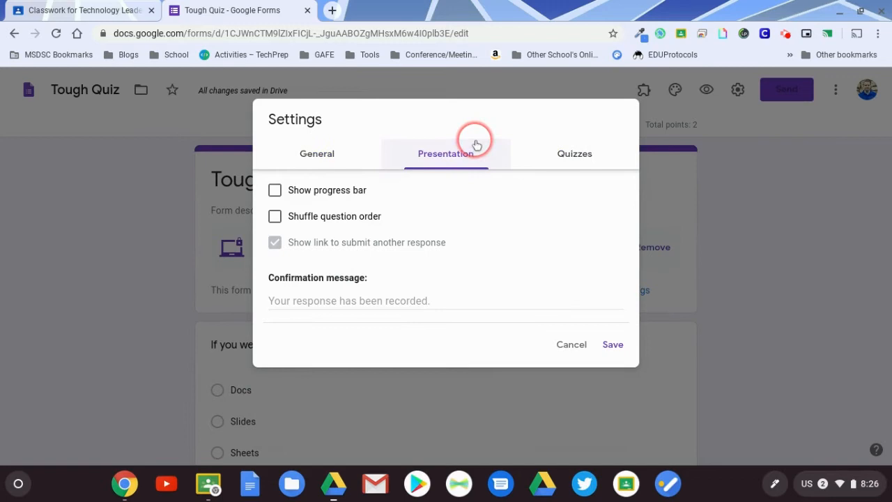
pyautogui.click(565, 152)
pyautogui.click(425, 143)
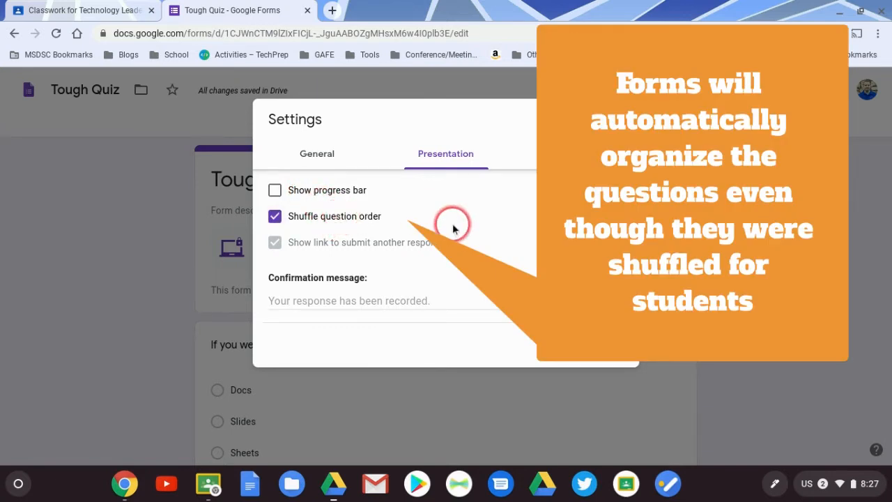
# Check the general settings controlled by locked mode against the quiz settings, and save the form settings
pyautogui.click(322, 157)
pyautogui.scroll(-3, 367, 217)
pyautogui.scroll(3, 368, 217)
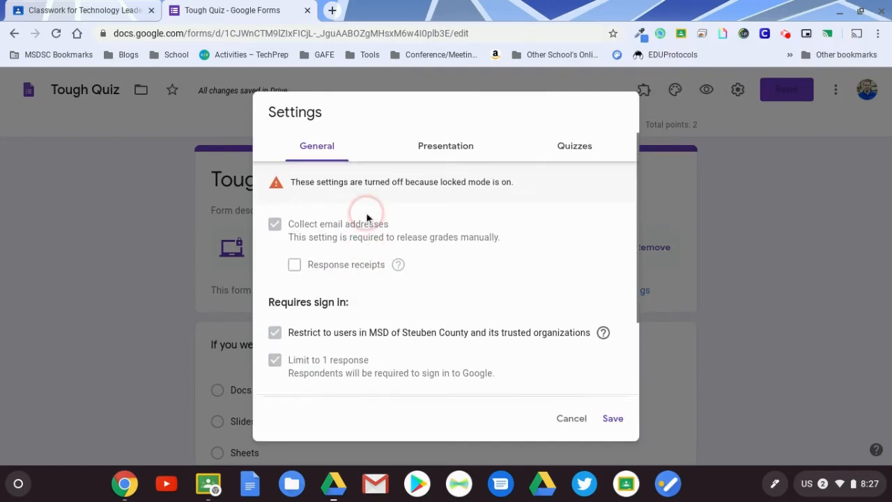
pyautogui.click(581, 152)
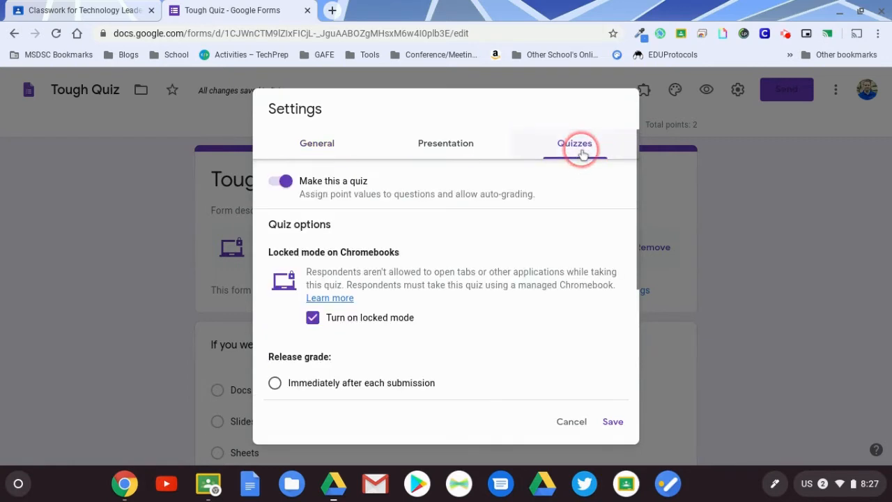
pyautogui.click(343, 147)
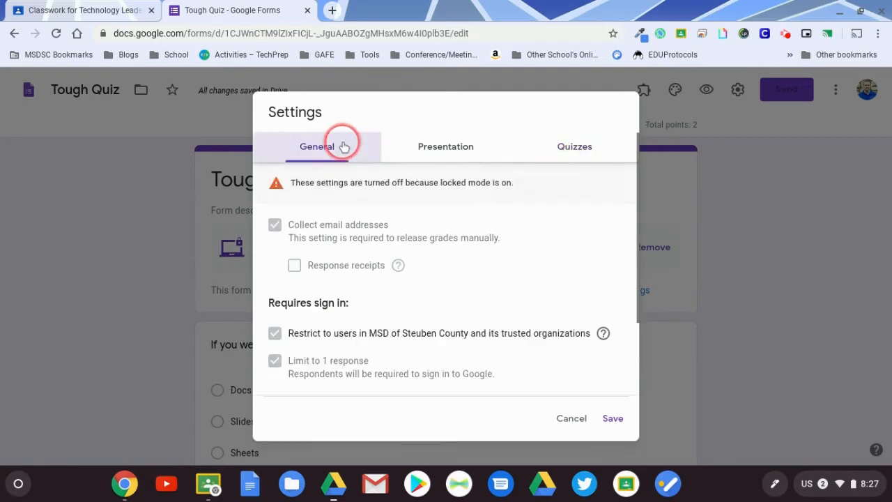
pyautogui.click(410, 274)
pyautogui.scroll(-2, 411, 275)
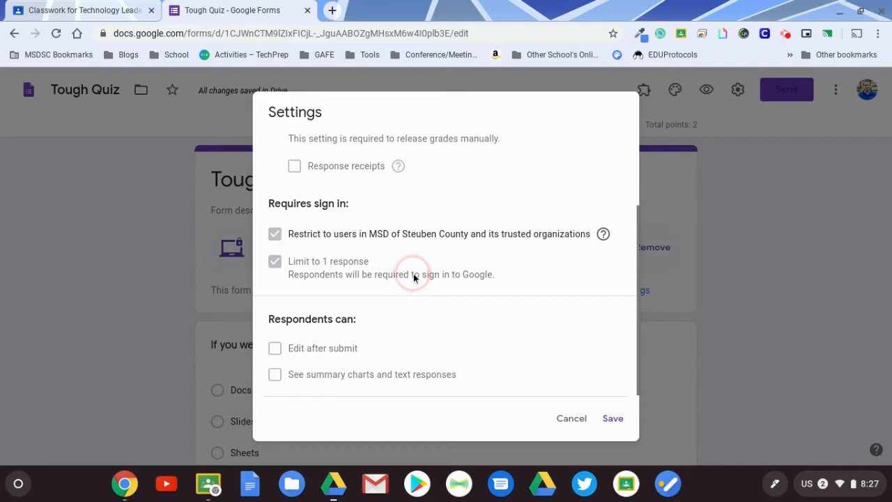
pyautogui.scroll(3, 413, 276)
pyautogui.click(612, 419)
# Mark Forms as the correct answer in the multiple-choice question's answer key
pyautogui.click(411, 223)
pyautogui.scroll(-1, 412, 223)
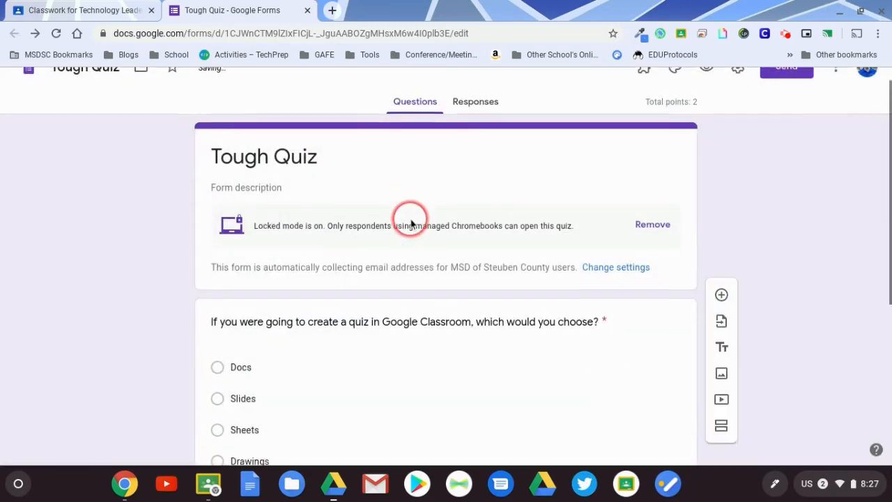
pyautogui.scroll(-4, 411, 224)
pyautogui.scroll(1, 411, 223)
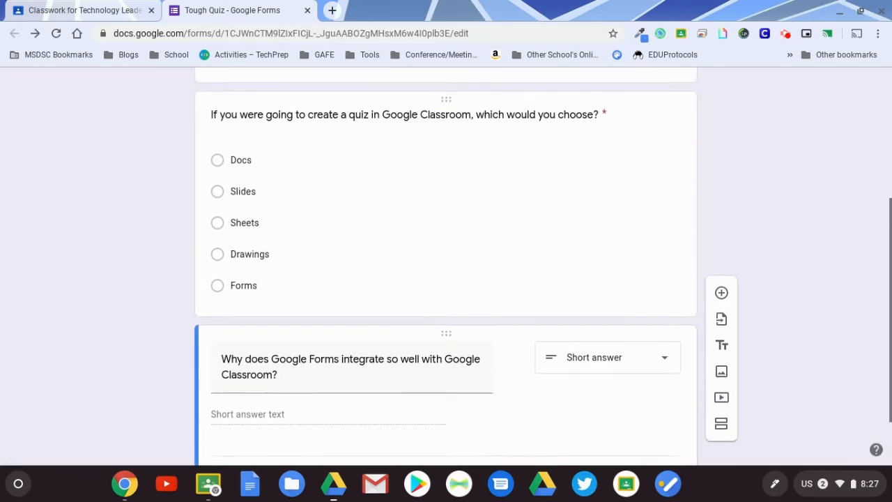
pyautogui.click(366, 175)
pyautogui.click(561, 242)
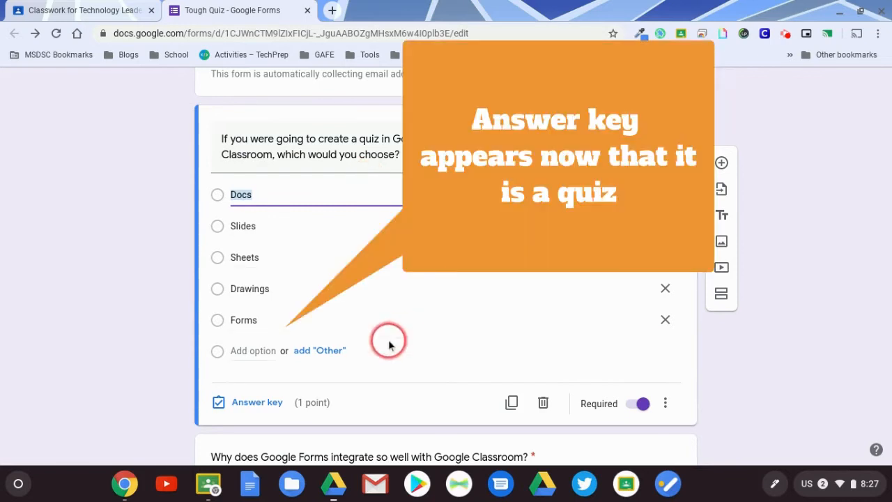
pyautogui.scroll(-1, 388, 342)
pyautogui.click(411, 156)
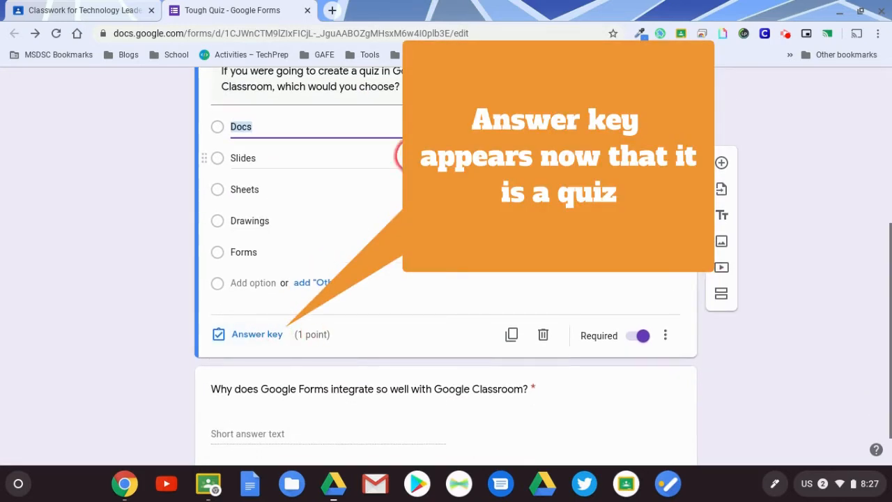
pyautogui.click(258, 334)
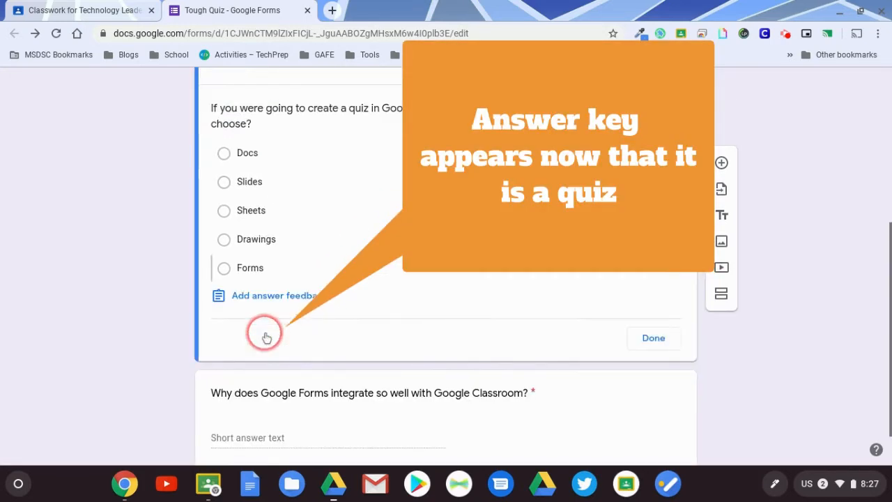
pyautogui.click(289, 192)
pyautogui.click(224, 270)
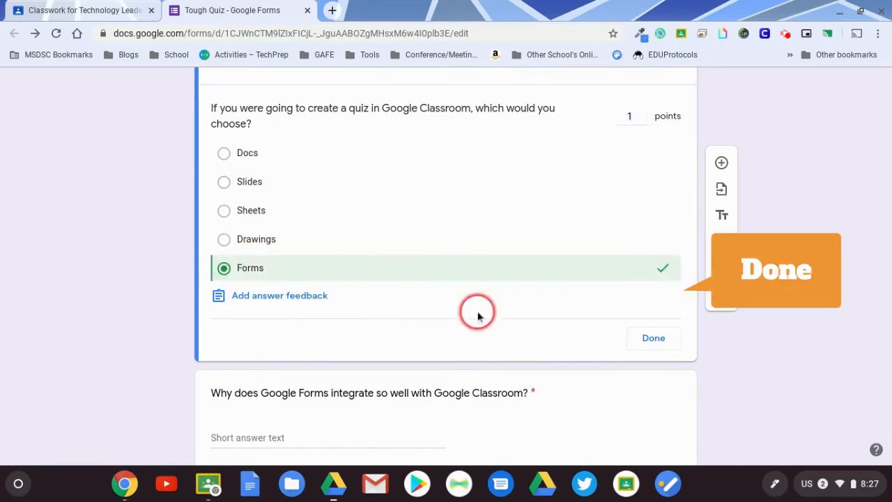
pyautogui.scroll(-1, 517, 345)
pyautogui.click(654, 286)
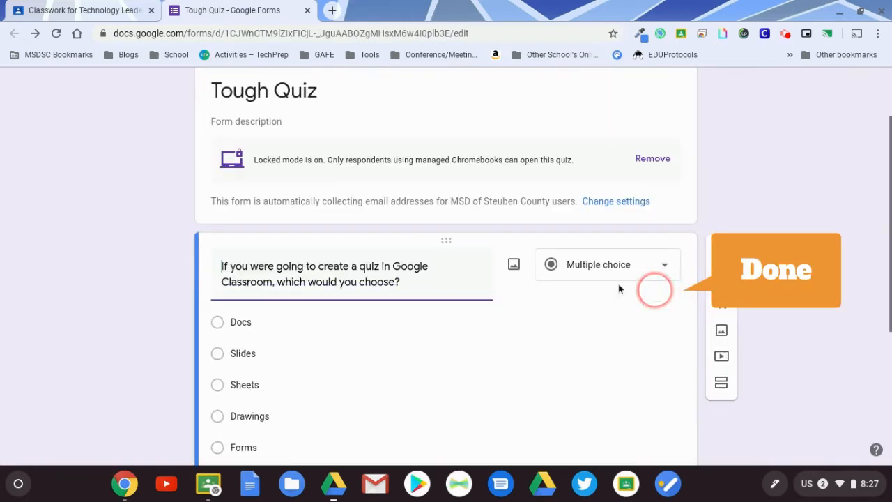
# Set the short-answer question to 2 points, with correct answers on data going to a spreadsheet, importing grades into Classroom, and seeing who completed the Form
pyautogui.click(391, 369)
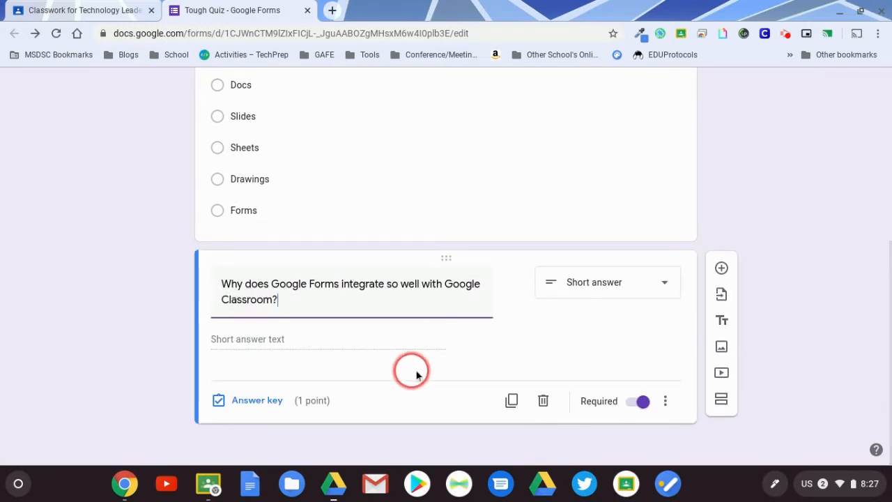
pyautogui.click(261, 400)
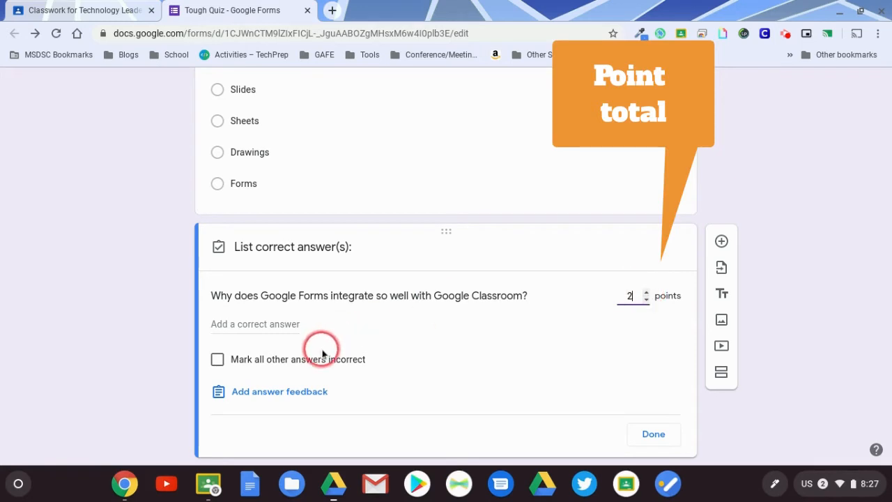
pyautogui.click(248, 324)
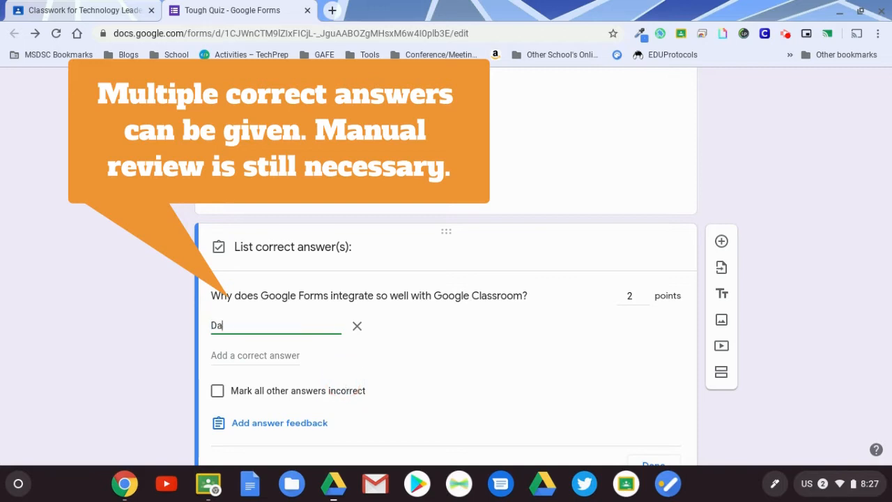
pyautogui.write('eadsheet')
pyautogui.press('Return')
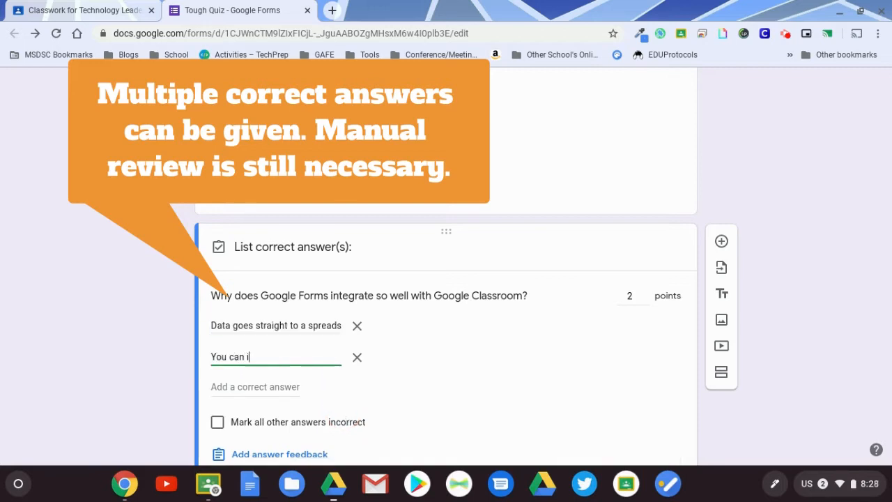
pyautogui.press('Return')
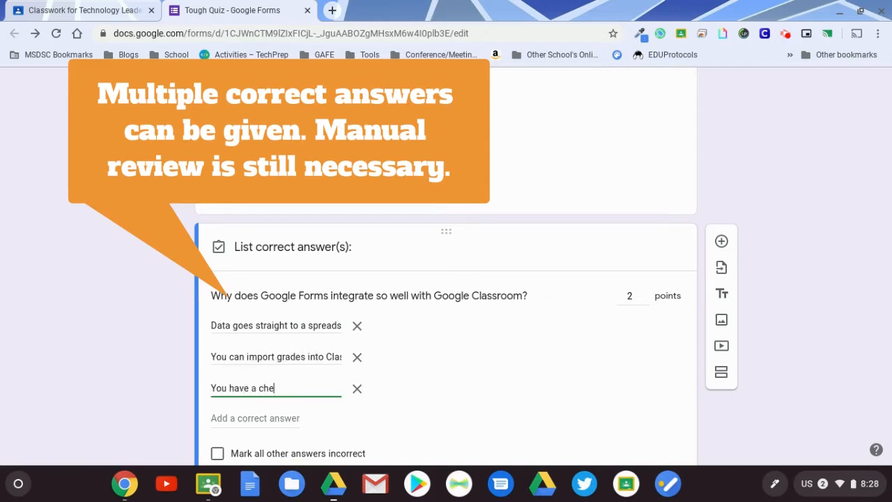
pyautogui.write('completed the Form')
pyautogui.scroll(-3, 524, 370)
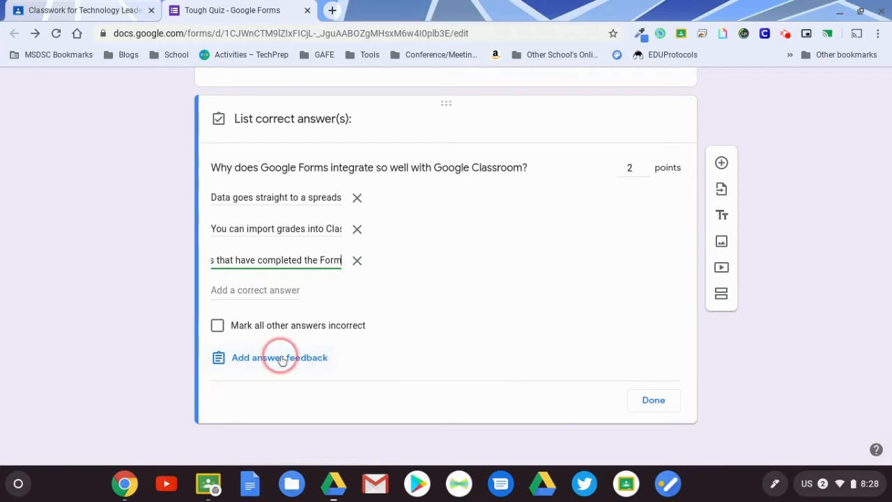
pyautogui.rightClick(282, 359)
pyautogui.press('Escape')
pyautogui.click(280, 358)
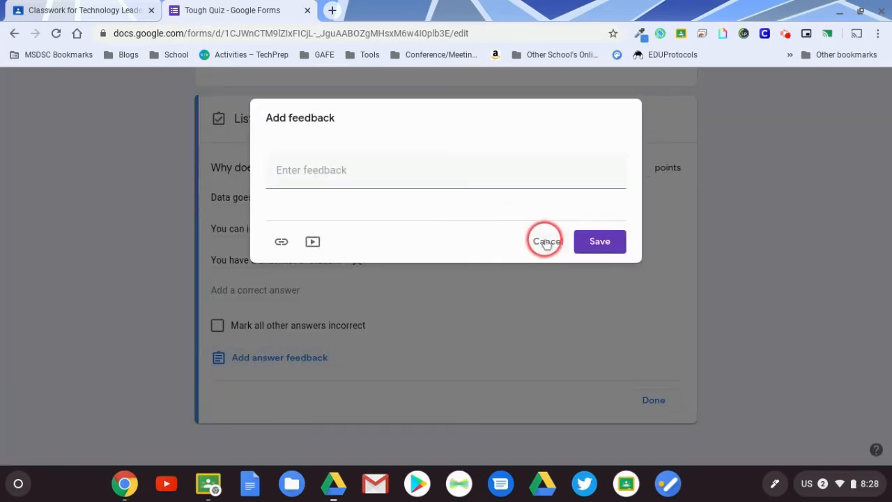
pyautogui.click(547, 242)
# Finish the short-answer question's answer key and close the Tough Quiz form to return to the Classroom assignment
pyautogui.click(650, 403)
pyautogui.scroll(10, 530, 265)
pyautogui.click(419, 122)
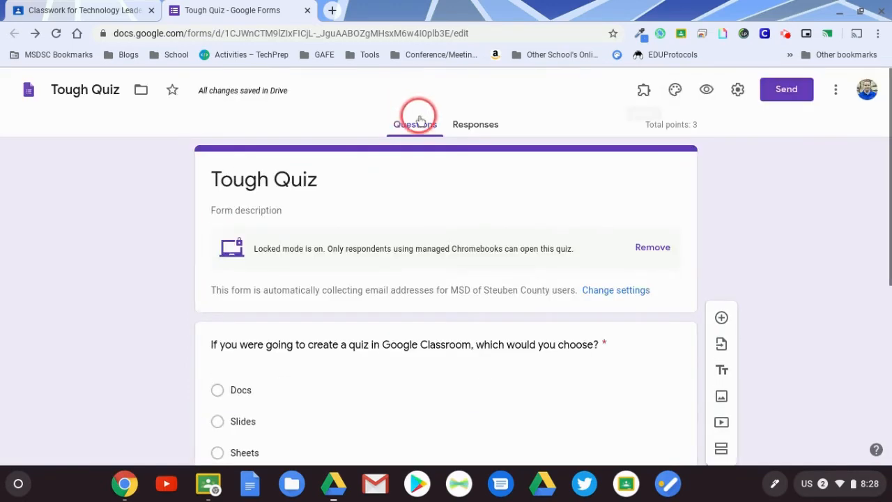
pyautogui.click(307, 11)
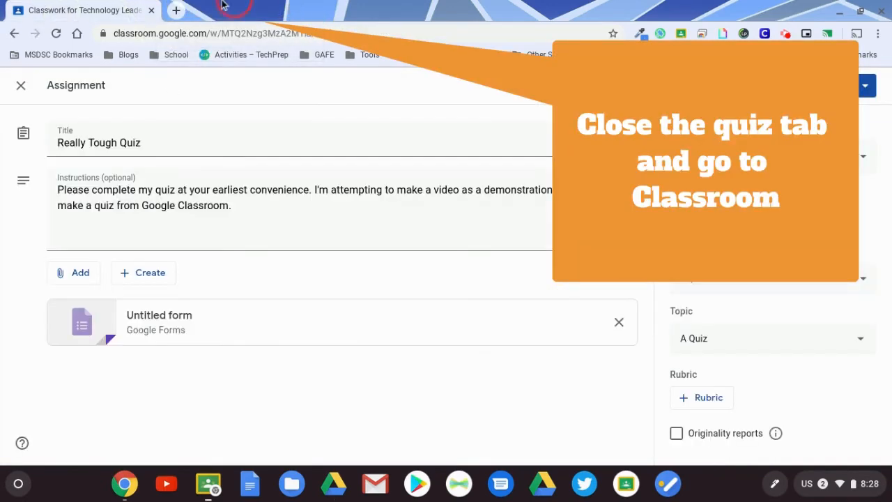
# Add "You will be placed in "Locked Mode" for demonstration purposes." to the assignment instructions and save the assignment as a draft
pyautogui.click(273, 203)
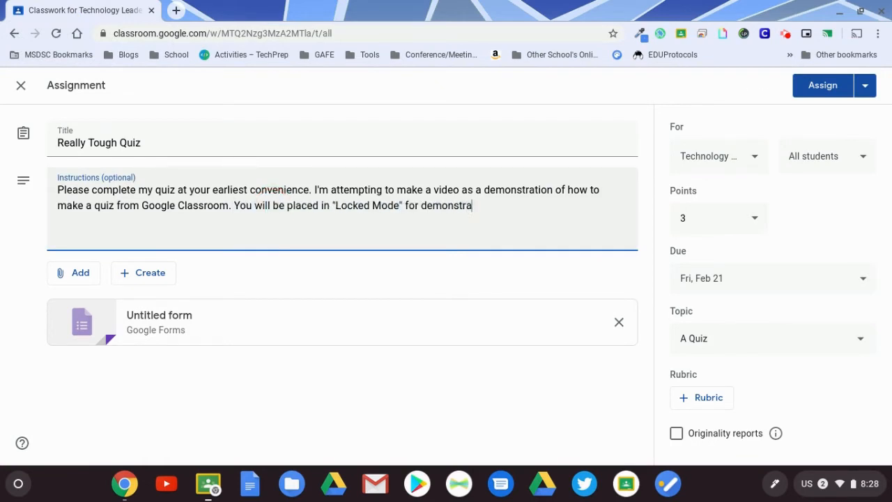
pyautogui.click(445, 270)
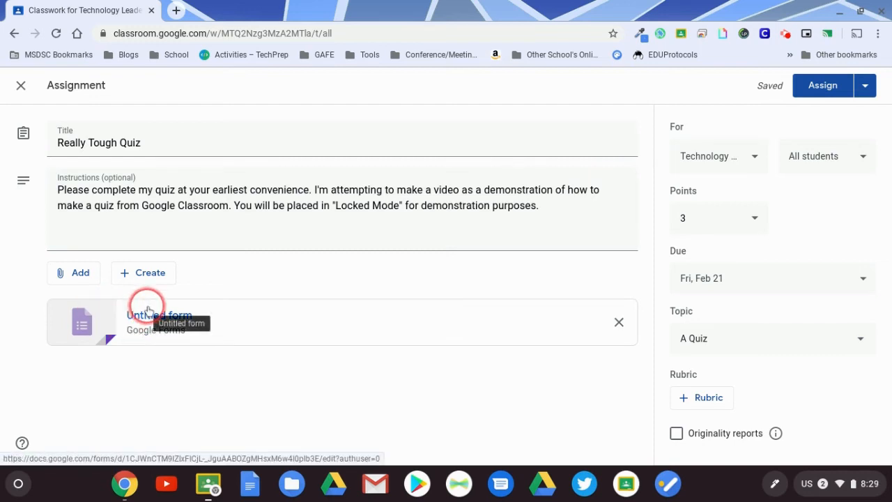
pyautogui.click(865, 85)
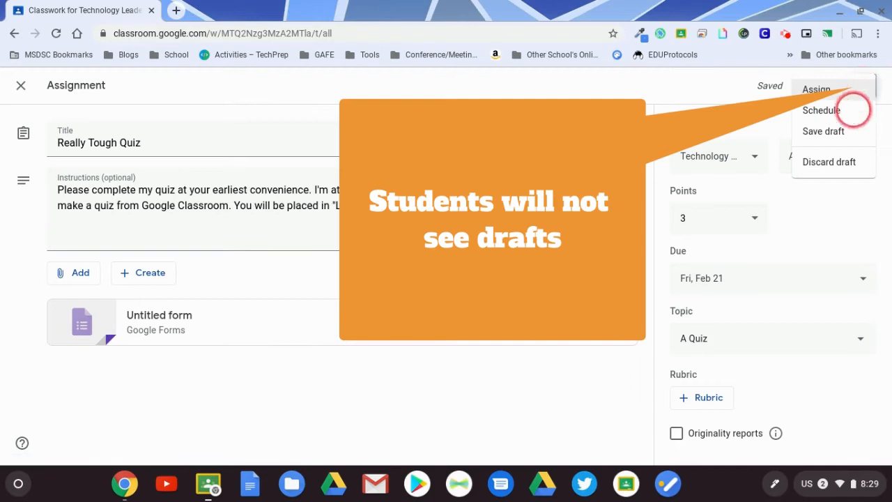
pyautogui.click(830, 133)
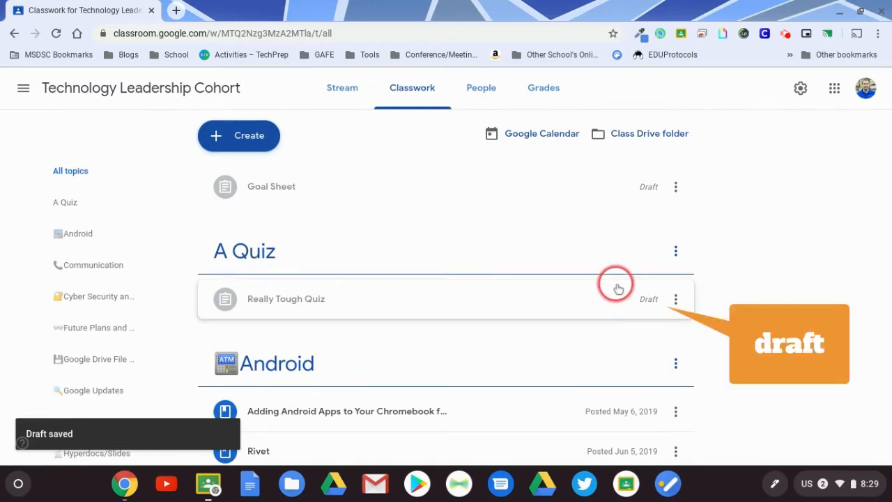
# Reopen the Really Tough Quiz draft for editing and add the Google Classroom Virtual Learning Academy class to its recipients
pyautogui.click(292, 310)
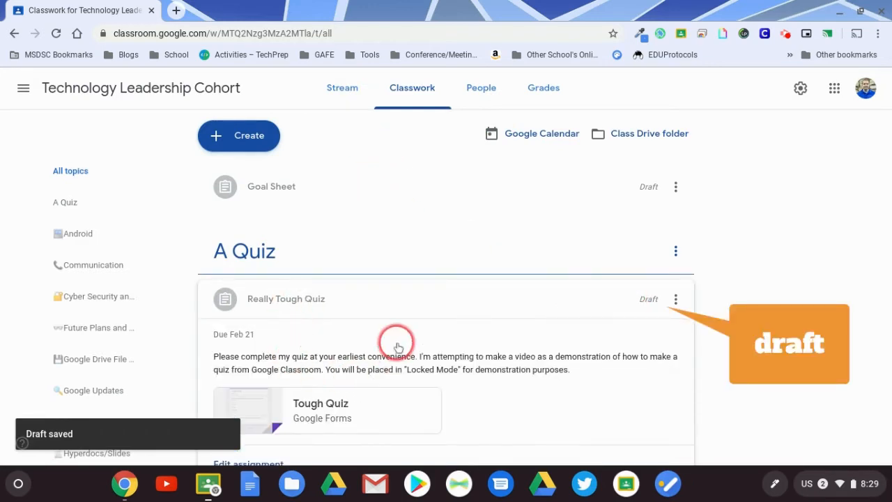
pyautogui.scroll(-2, 395, 341)
pyautogui.click(293, 333)
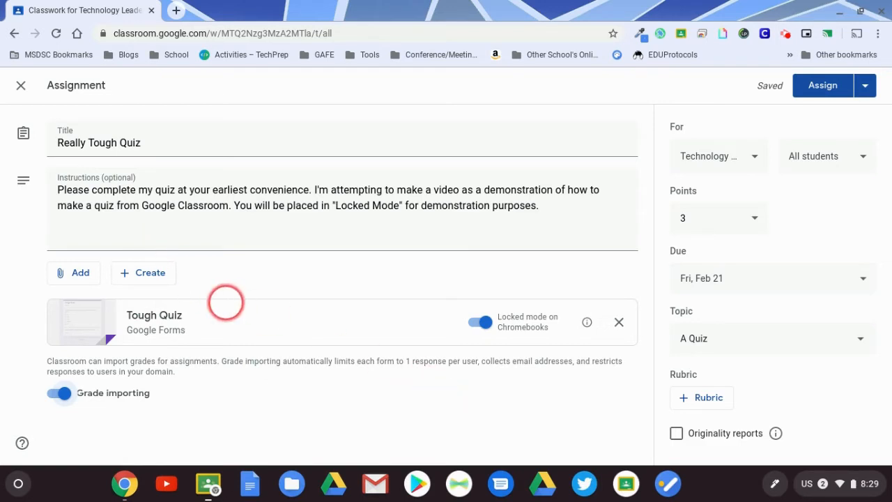
pyautogui.click(753, 159)
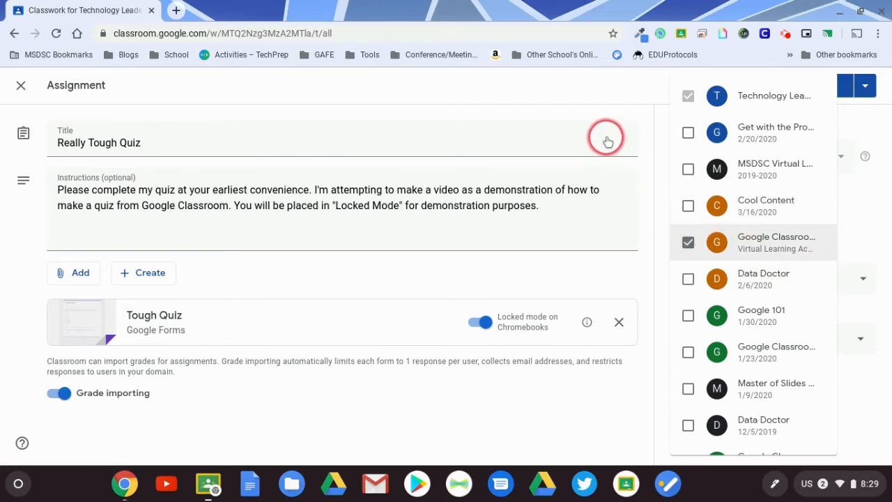
pyautogui.click(598, 98)
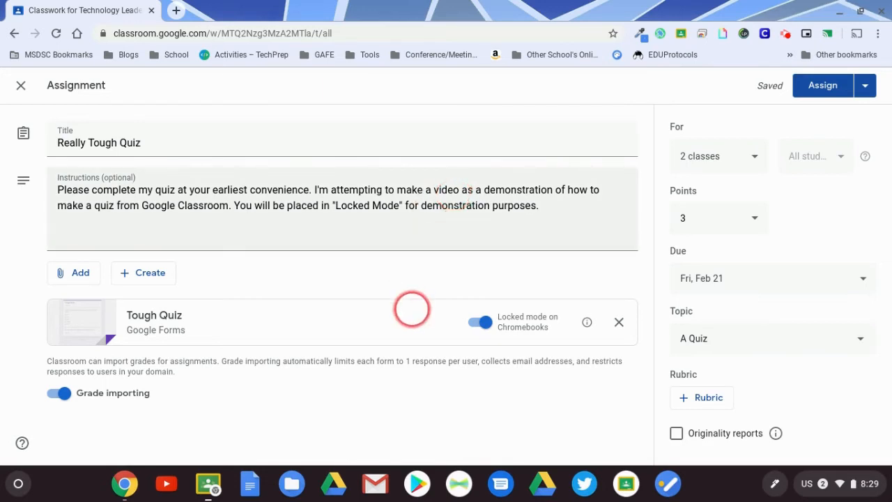
pyautogui.moveTo(398, 299); pyautogui.dragTo(306, 245)
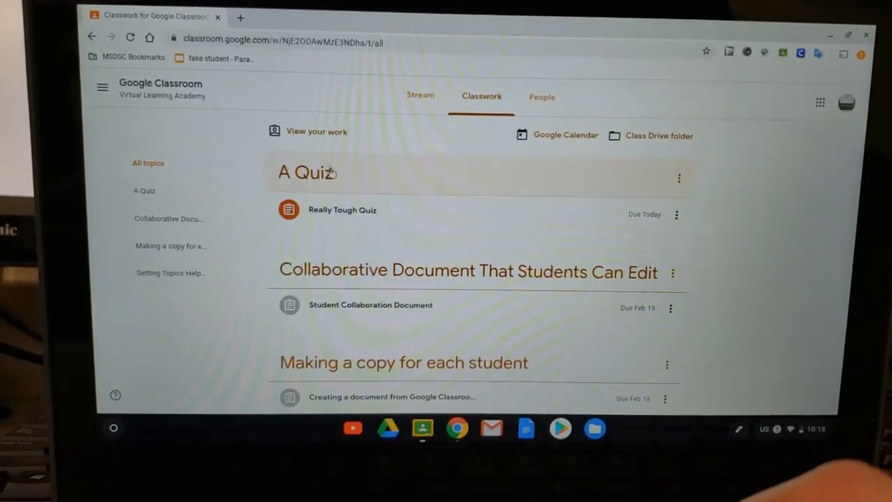
# From the student account, open the Tough Quiz form attached to Really Tough Quiz and start it in locked mode
pyautogui.click(338, 209)
pyautogui.scroll(-2, 481, 309)
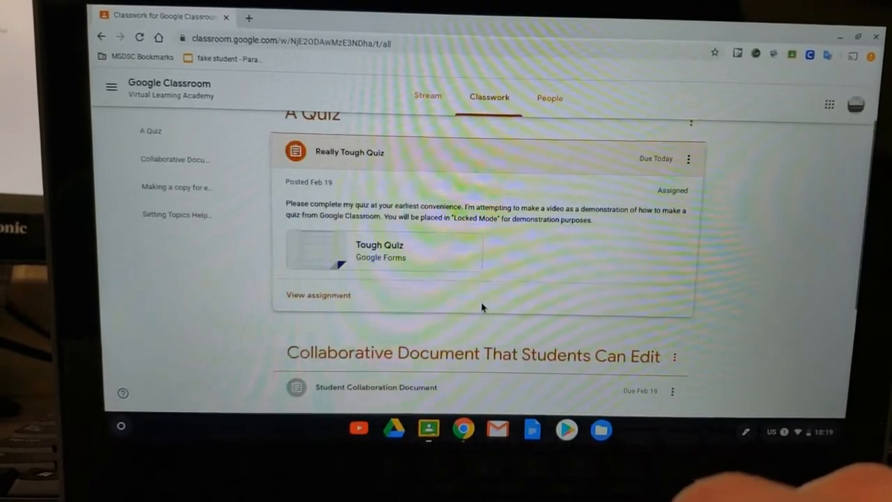
pyautogui.scroll(1, 482, 308)
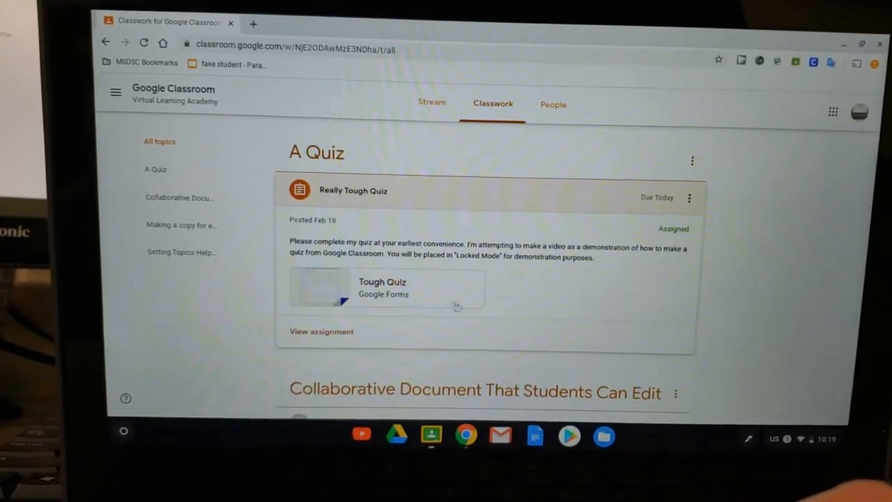
pyautogui.click(370, 286)
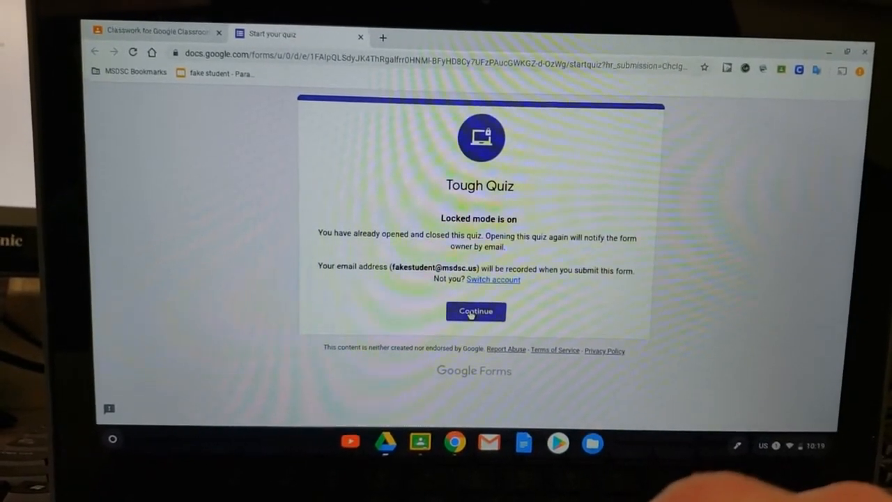
pyautogui.click(476, 310)
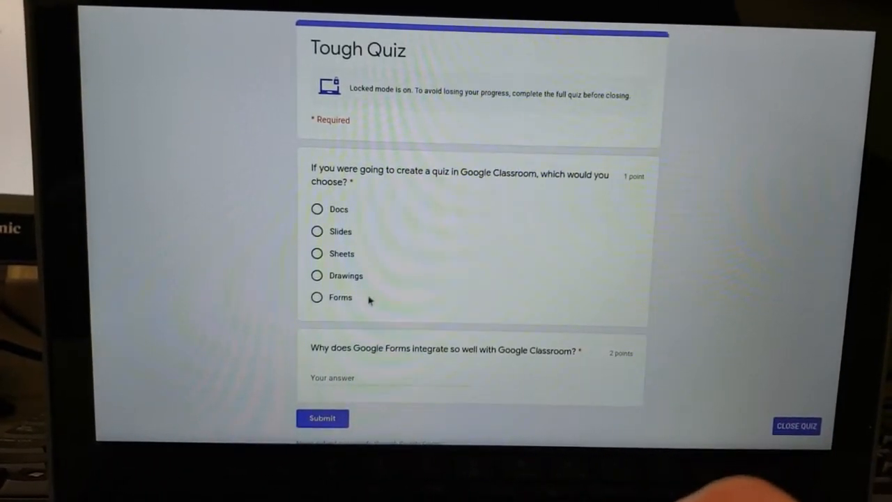
# Answer the quiz with Forms and "Because it does", submit it, and open the assignment from the confirmation page
pyautogui.click(317, 297)
pyautogui.click(349, 375)
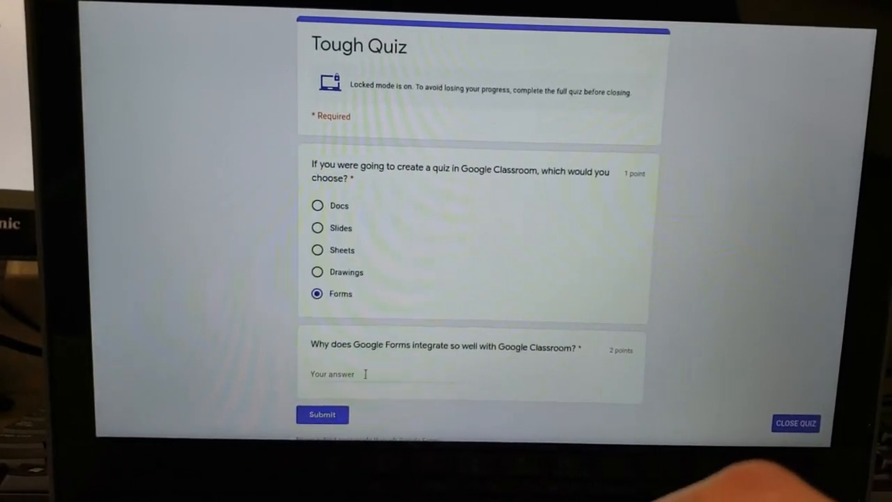
pyautogui.write('Because it does')
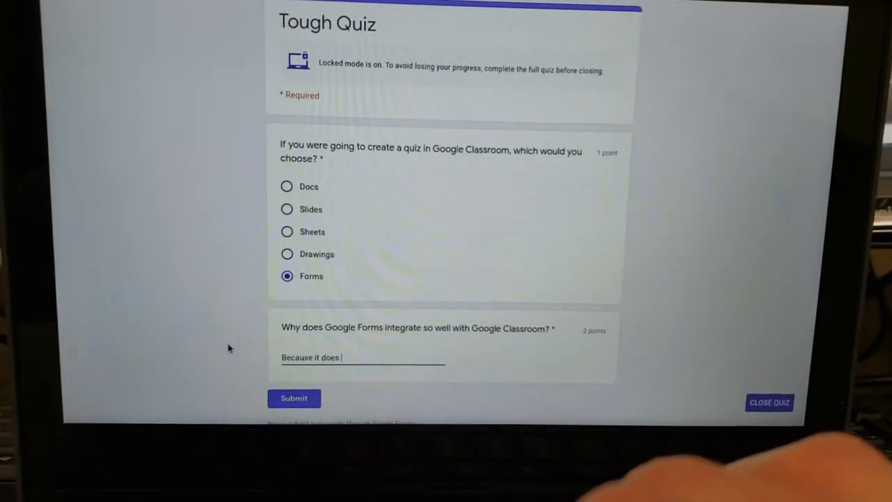
pyautogui.click(307, 401)
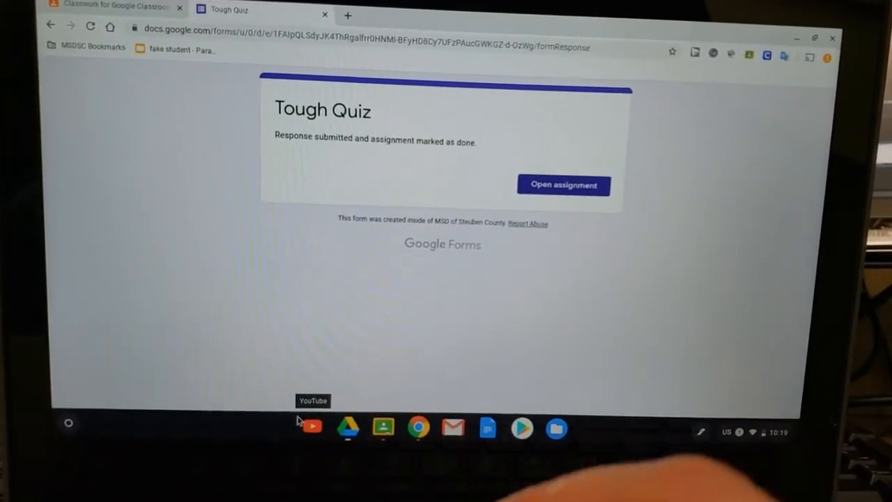
pyautogui.click(565, 192)
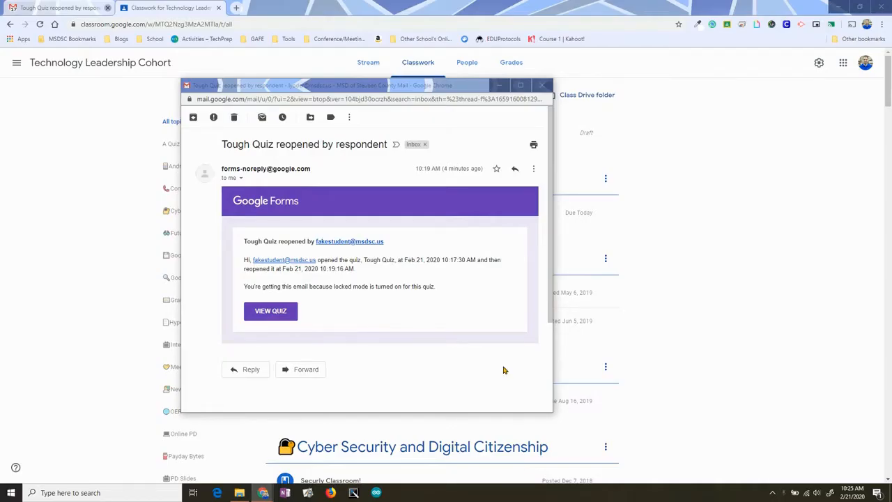
# Read and close the teacher's quiz-reopened notification email, and view the Really Tough Quiz details in the Technology Leadership Cohort classwork
pyautogui.moveTo(356, 87); pyautogui.dragTo(414, 79)
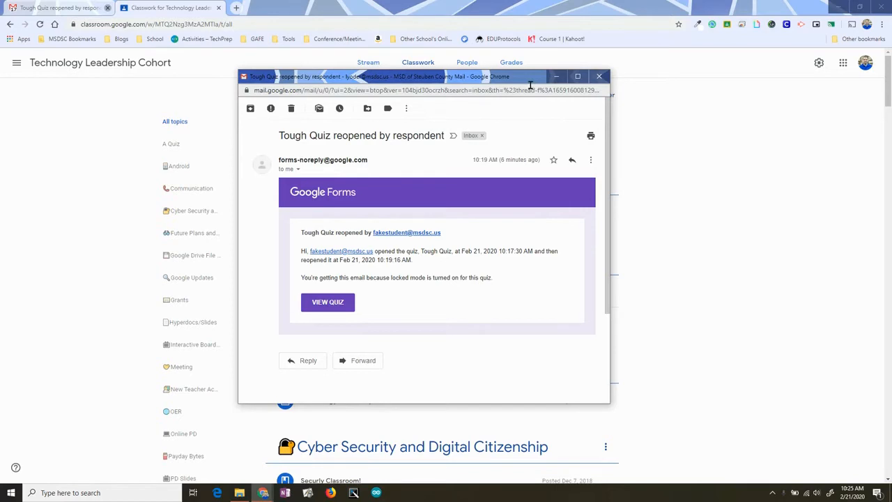
pyautogui.click(598, 77)
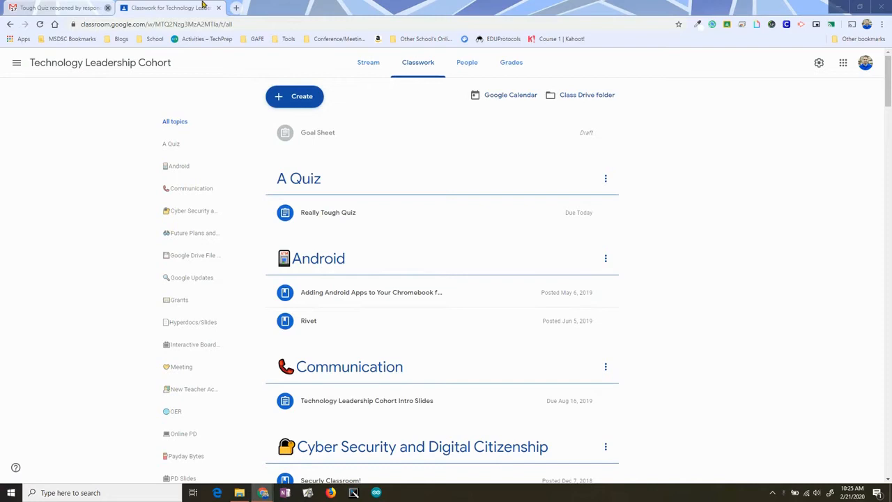
pyautogui.click(342, 212)
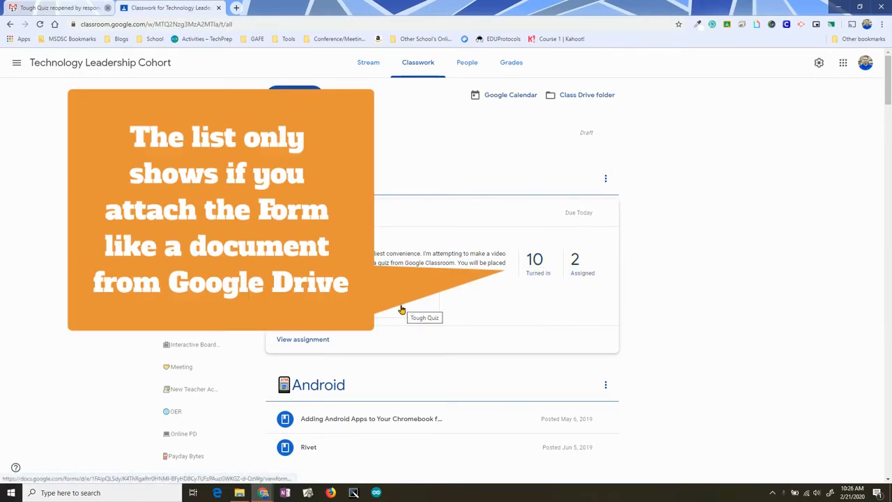
pyautogui.click(307, 97)
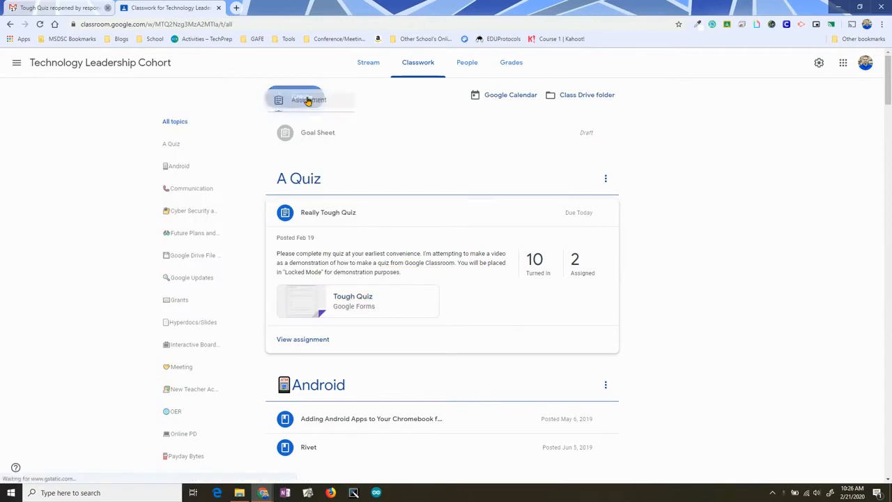
pyautogui.click(713, 242)
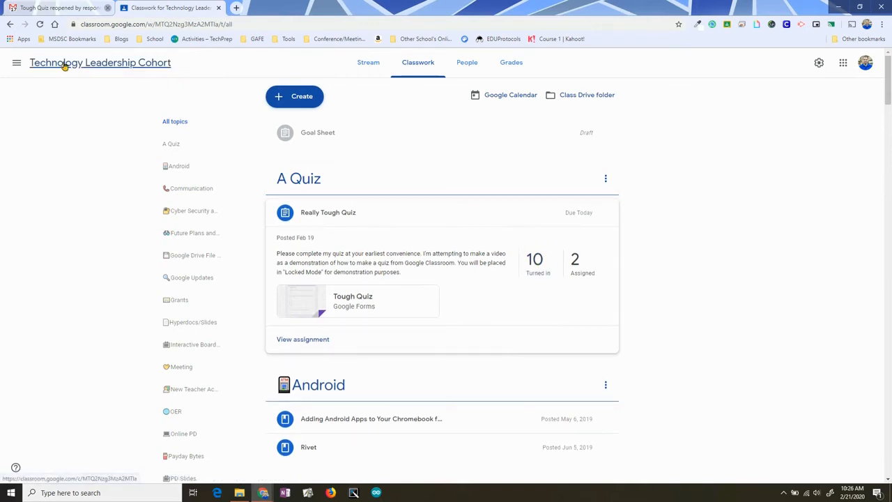
# Open Really Tough Quiz's student work in the Virtual Learning Academy class, and open its attached Tough Quiz form for editing
pyautogui.click(18, 63)
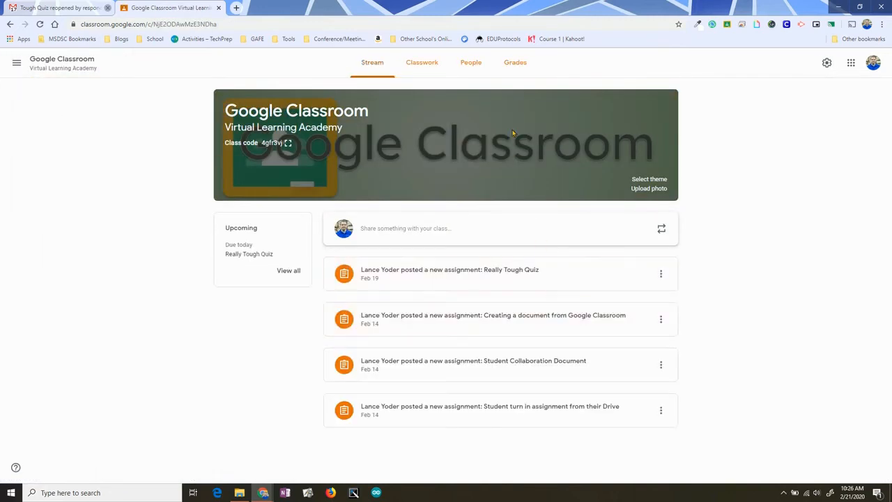
pyautogui.click(531, 279)
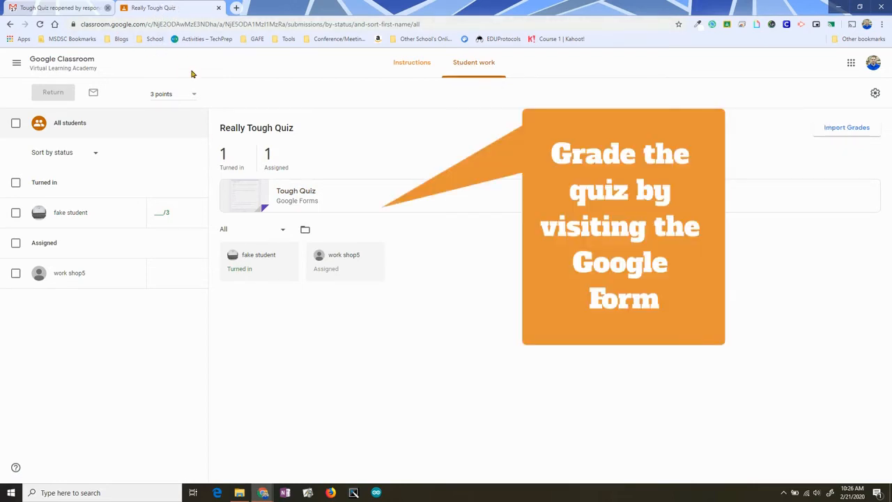
pyautogui.click(309, 195)
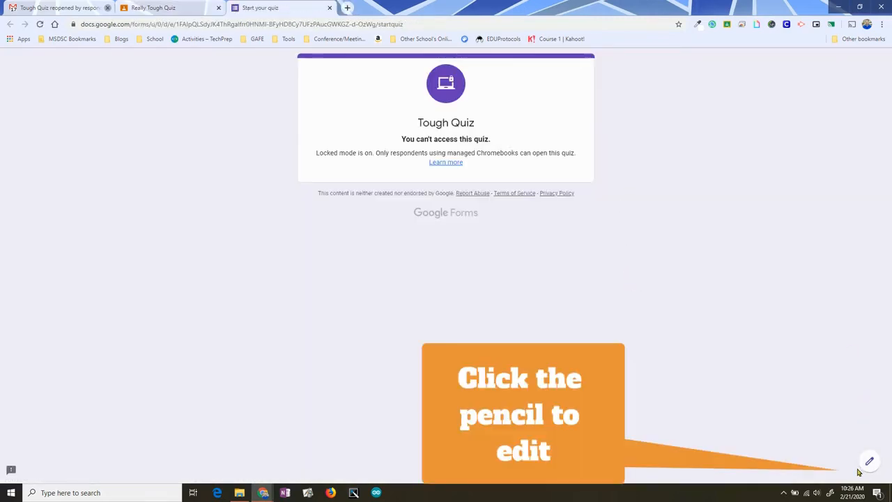
pyautogui.click(868, 462)
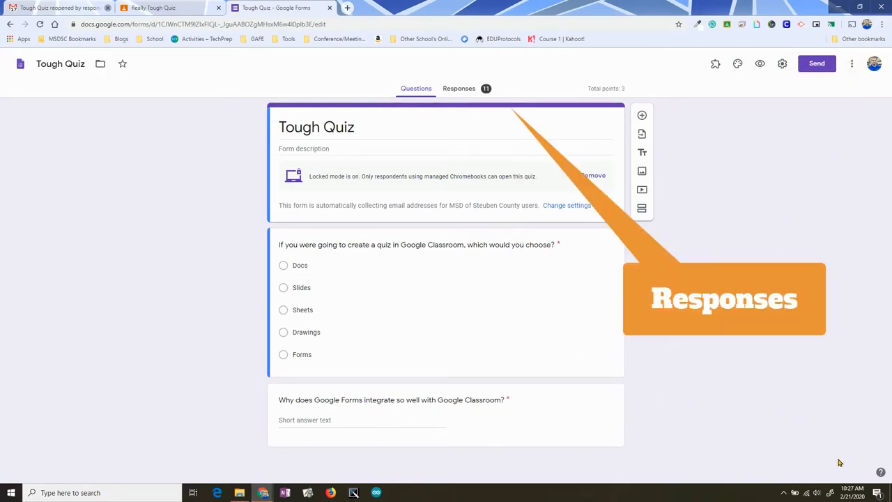
# Open the quiz's responses and review the summary of insights, frequently missed questions, scores and answers
pyautogui.click(464, 89)
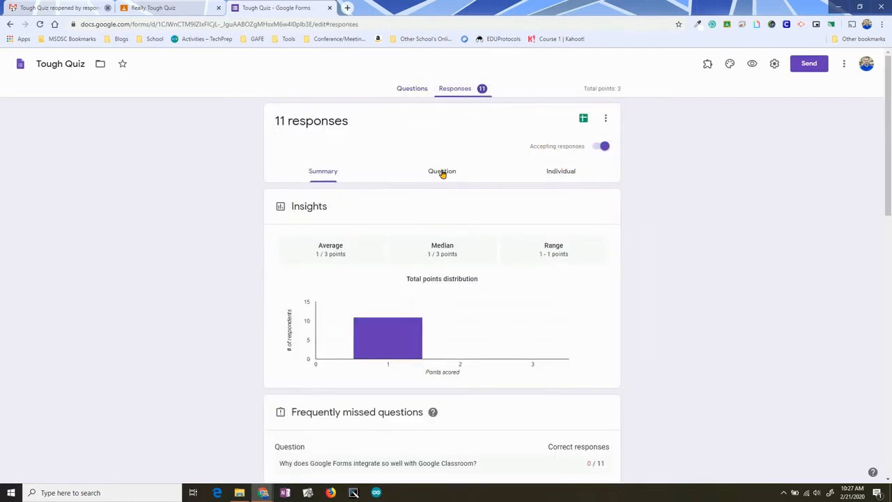
pyautogui.scroll(-5, 526, 311)
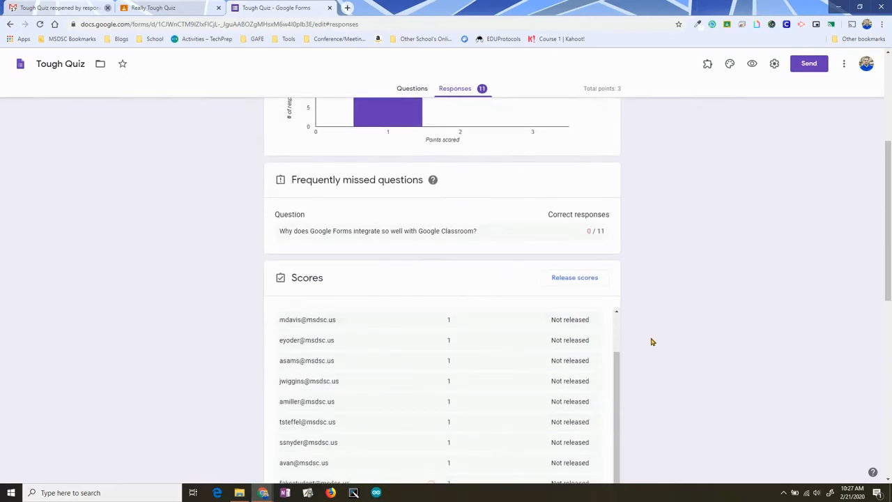
pyautogui.scroll(-6, 652, 341)
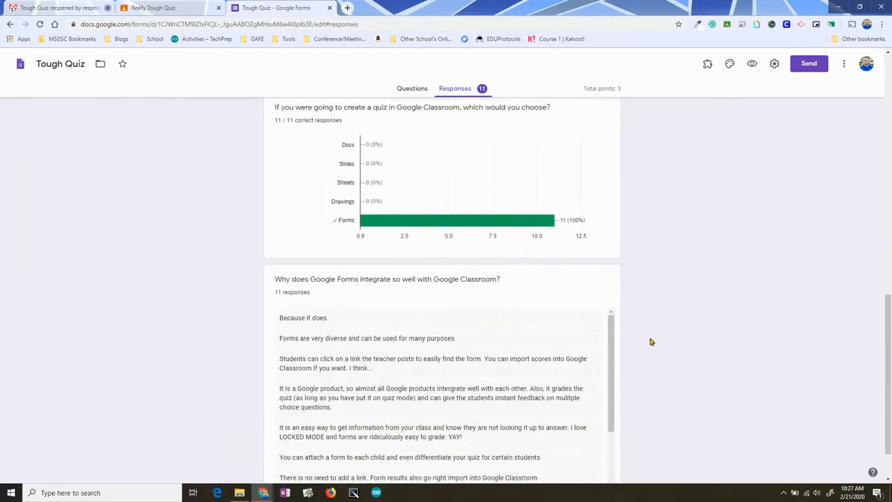
pyautogui.scroll(-1, 650, 341)
pyautogui.scroll(10, 650, 341)
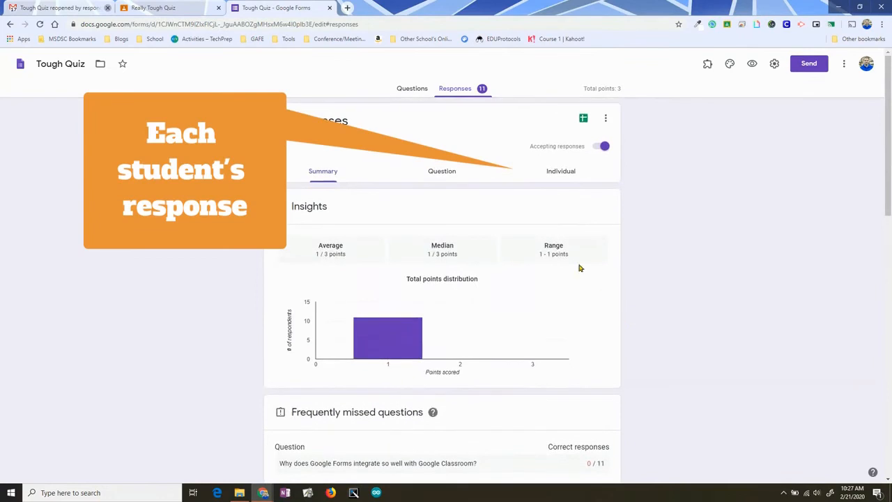
# Switch to individual responses, select the test student's submission, and examine its score, notice and answers to both questions
pyautogui.click(548, 171)
pyautogui.click(369, 205)
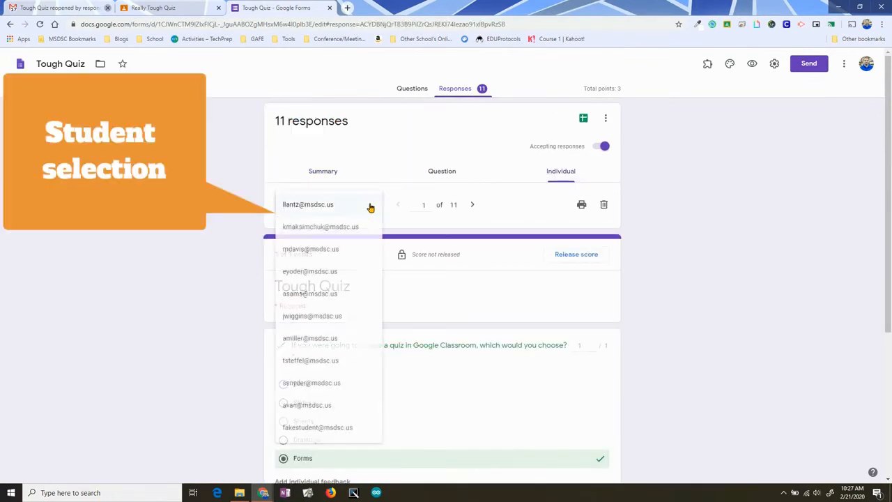
pyautogui.scroll(-1, 325, 383)
pyautogui.scroll(-1, 325, 382)
pyautogui.click(317, 427)
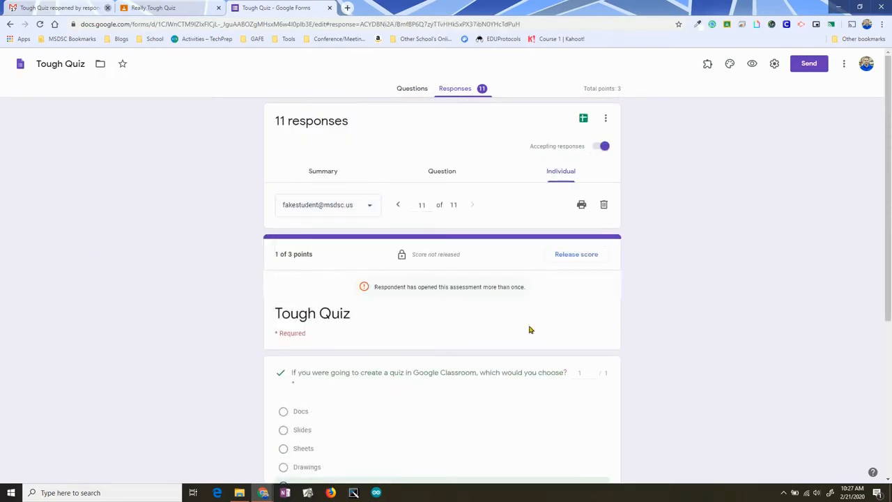
pyautogui.scroll(-2, 530, 329)
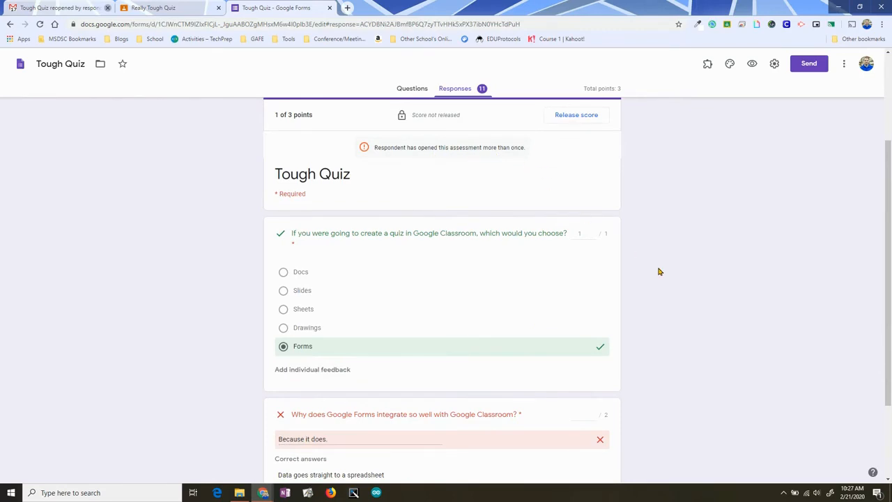
pyautogui.scroll(-2, 660, 272)
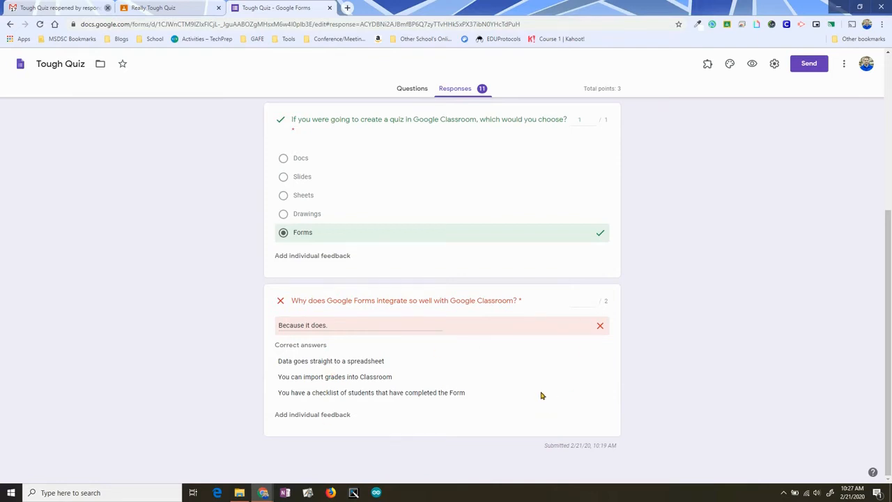
pyautogui.scroll(4, 541, 395)
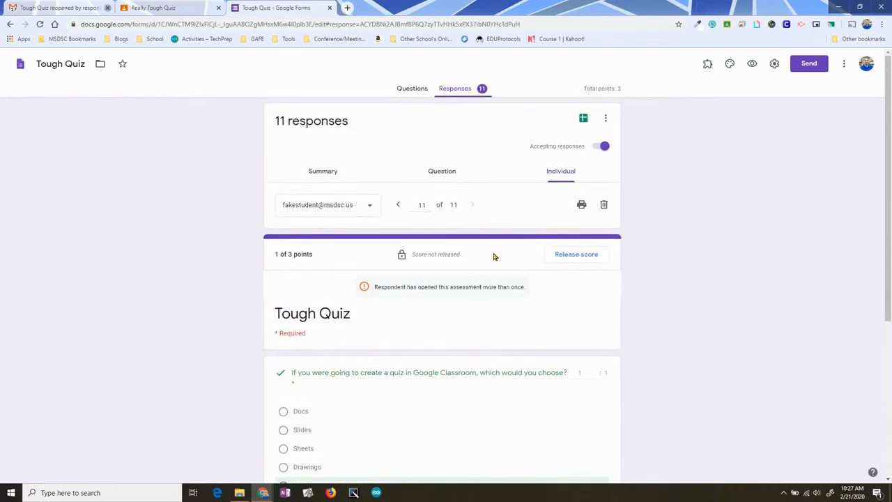
pyautogui.scroll(-4, 596, 332)
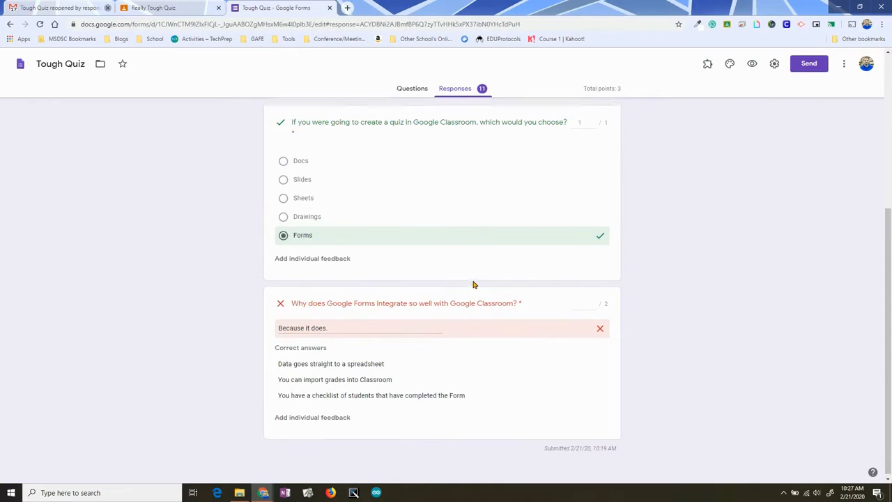
pyautogui.scroll(4, 395, 249)
# Go back to individual response 9 and look through its answers
pyautogui.click(400, 207)
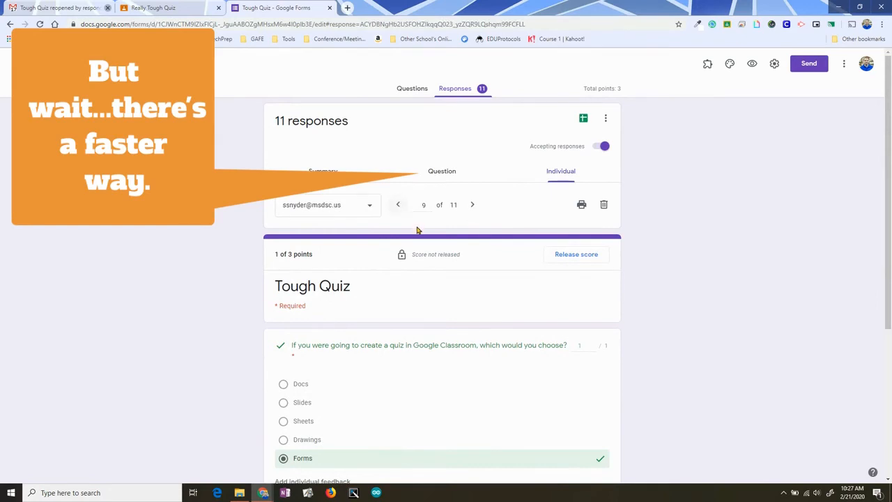
pyautogui.scroll(-3, 418, 231)
pyautogui.scroll(4, 416, 232)
# View the responses by question and go to question 2, "Why does Google Forms integrate so well with Google Classroom?"
pyautogui.click(444, 175)
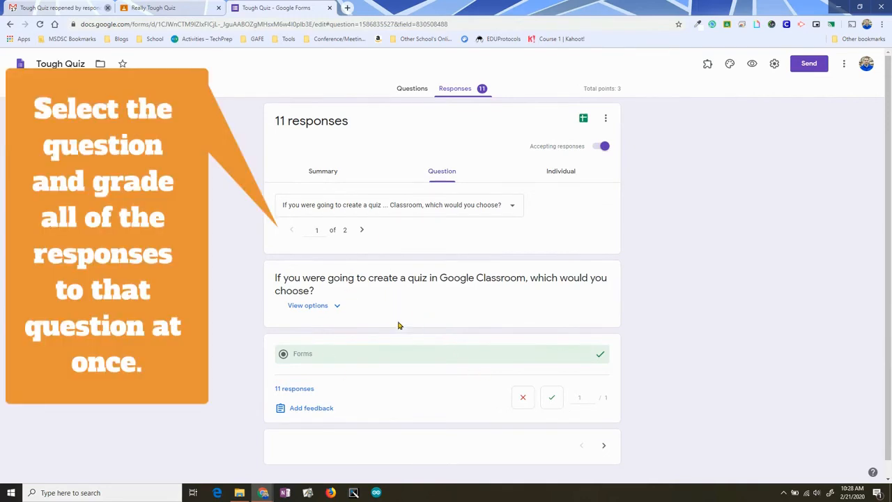
pyautogui.click(363, 229)
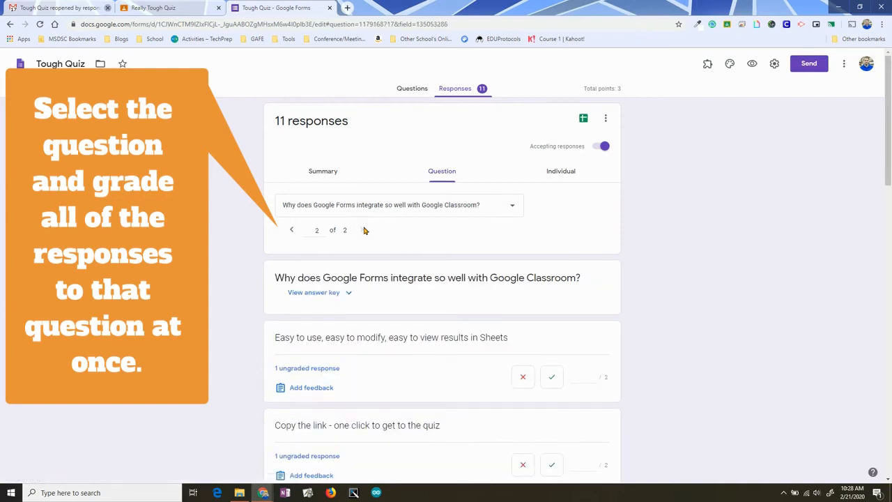
pyautogui.click(512, 205)
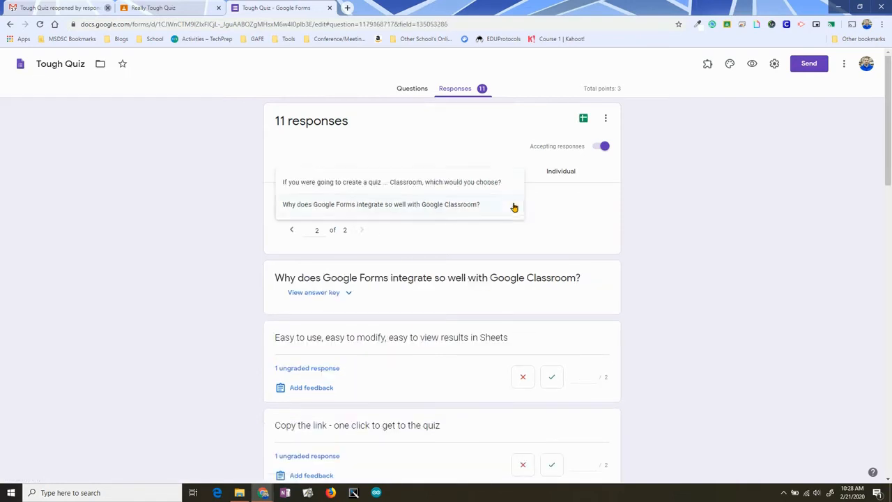
pyautogui.click(578, 250)
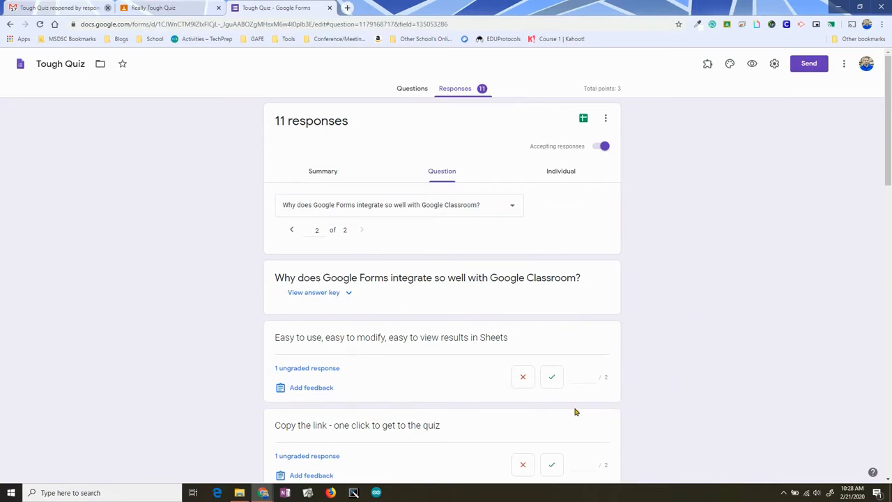
# Show the answer key for the short-answer question, check it, and hide it again
pyautogui.scroll(-2, 593, 369)
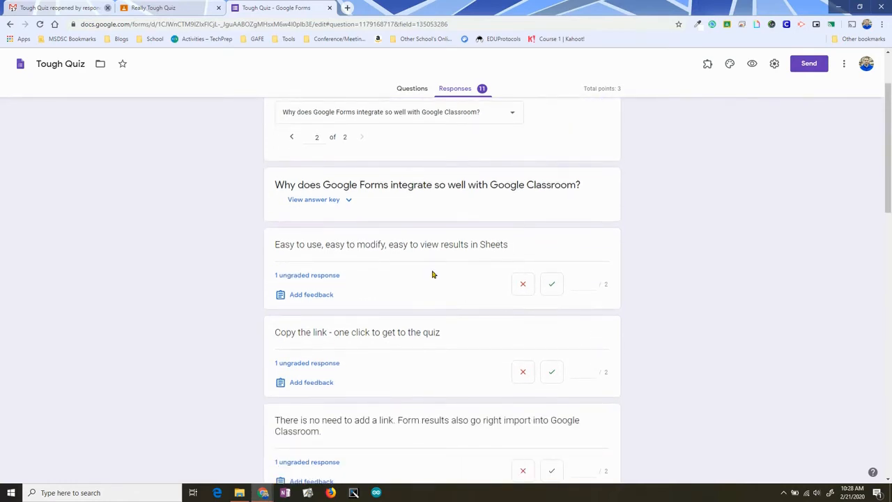
pyautogui.click(347, 201)
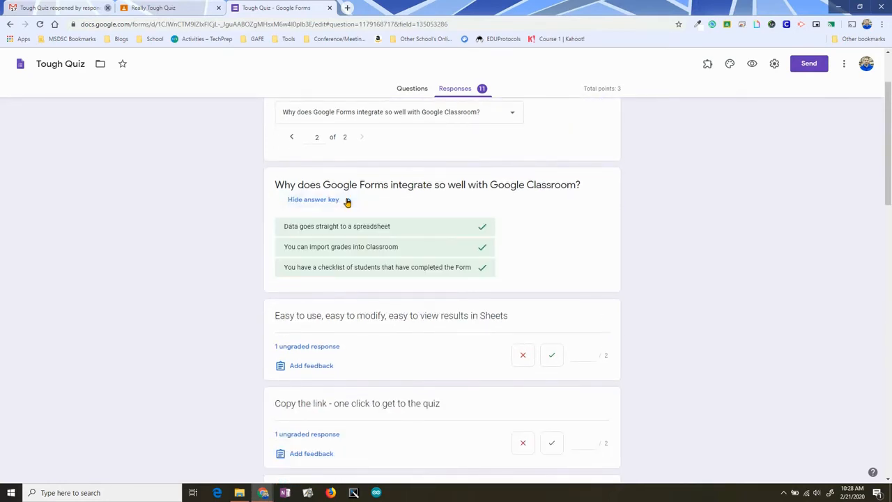
pyautogui.click(347, 201)
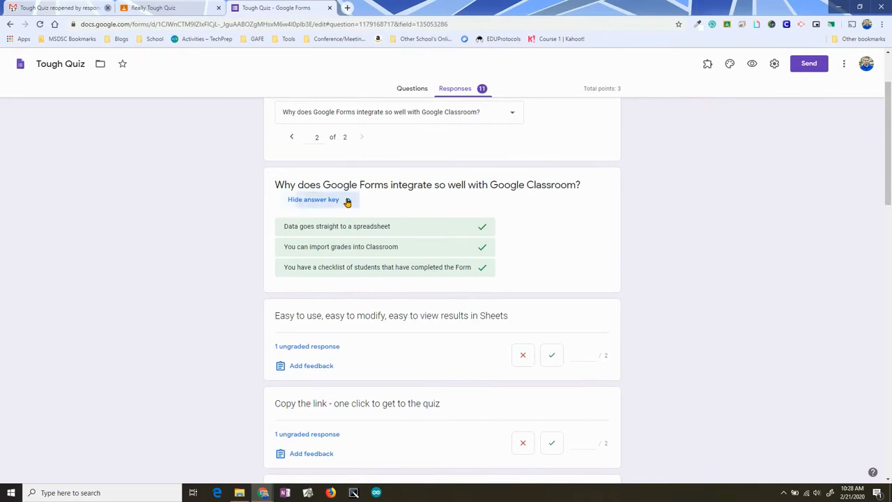
# Mark the "Easy to use, easy to modify" response correct for 2 points and "Copy the link" incorrect for 0 points
pyautogui.scroll(-2, 692, 307)
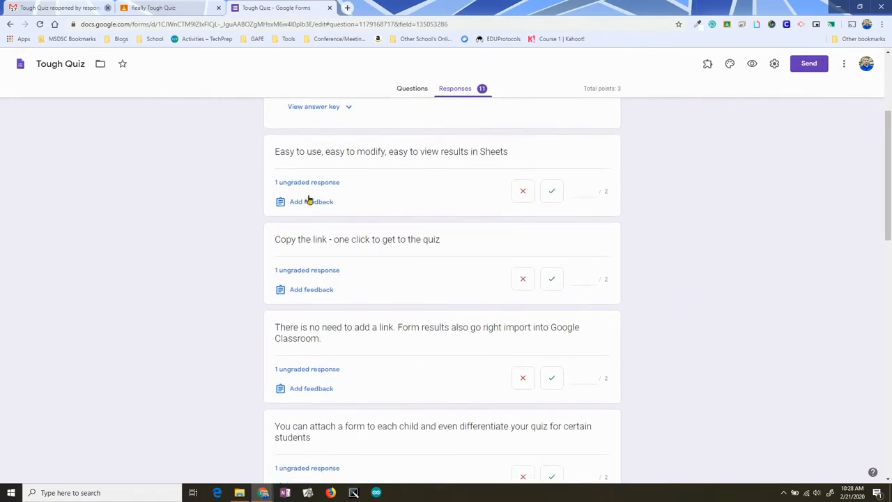
pyautogui.click(552, 191)
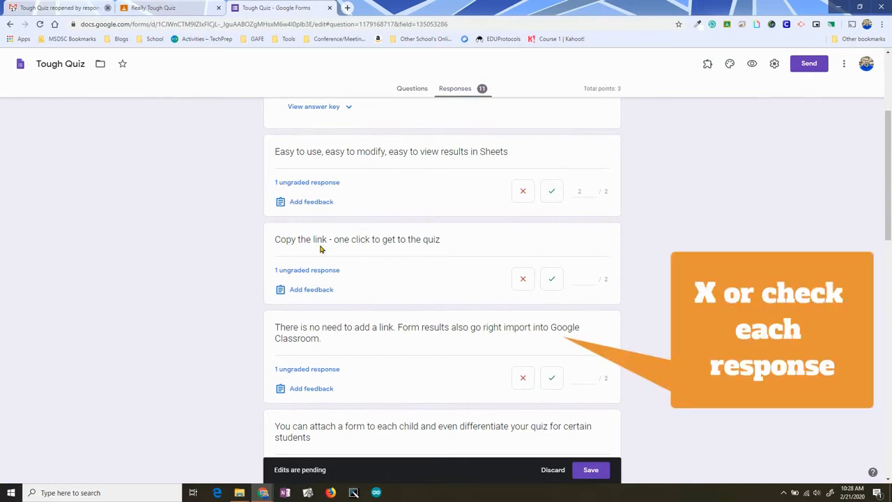
pyautogui.scroll(2, 478, 290)
pyautogui.scroll(-3, 474, 286)
pyautogui.click(522, 233)
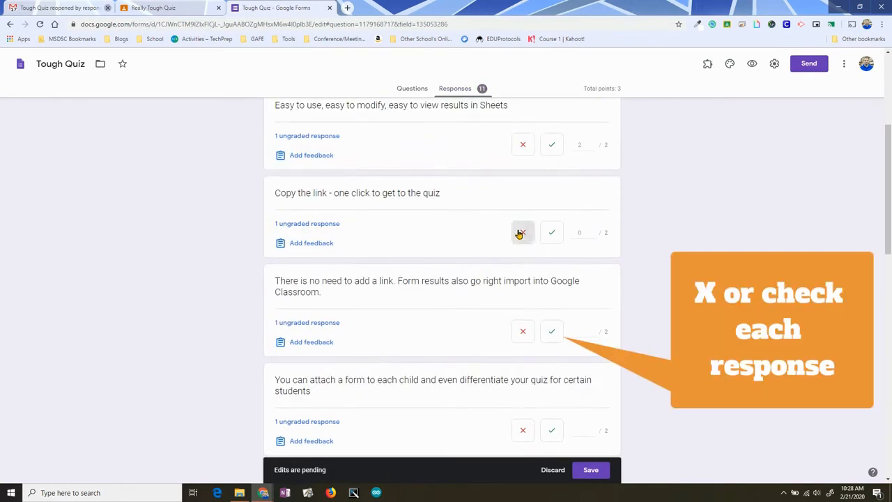
# Give 2 points to the "You can attach a form", "They are both Google Products!" and "It attaches easily" responses, and 0 to "Because it does."
pyautogui.scroll(-1, 648, 279)
pyautogui.scroll(-1, 393, 265)
pyautogui.scroll(-4, 479, 253)
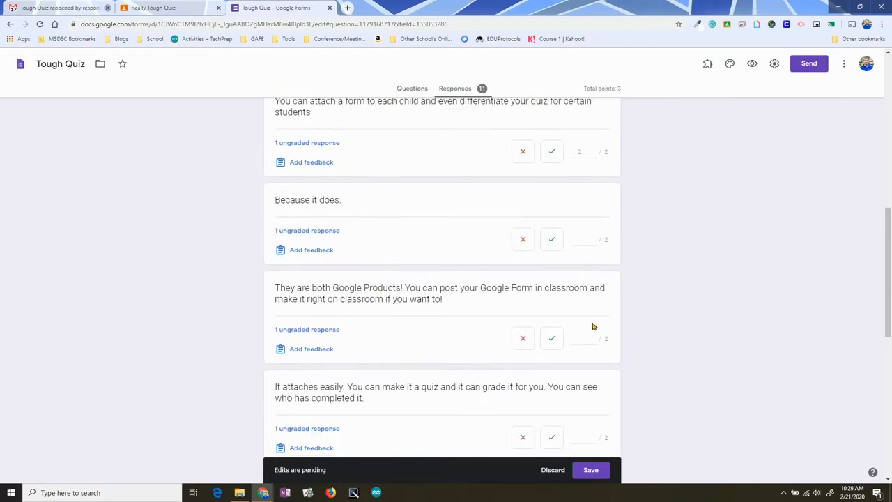
pyautogui.click(550, 296)
pyautogui.scroll(-3, 312, 214)
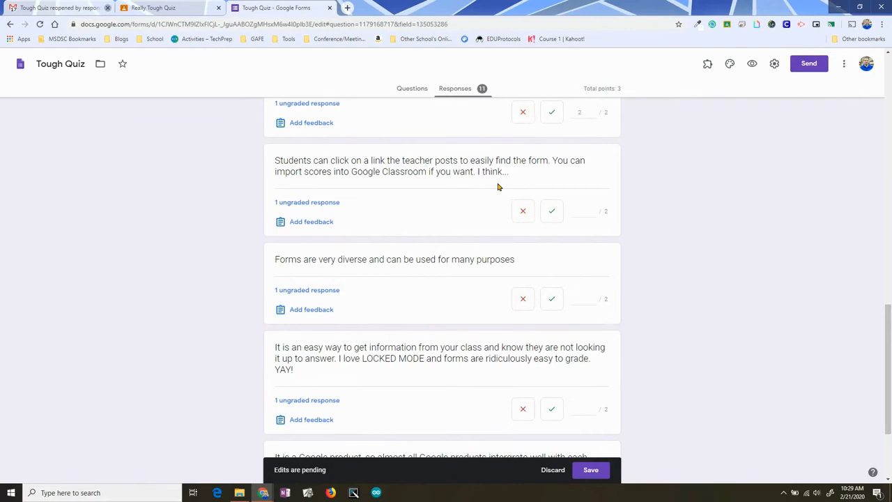
# Give 1 point each to the "Students can click on a link" and "Forms are very diverse" responses
pyautogui.click(591, 212)
pyautogui.write('1')
pyautogui.scroll(-1, 507, 230)
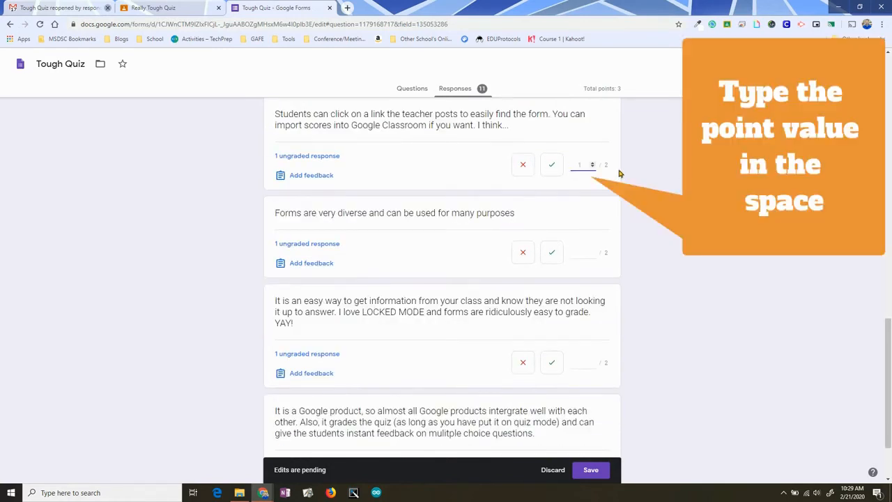
pyautogui.click(583, 253)
pyautogui.write('1')
# Mark the "It is an easy way to get information" and "It is a Google product" responses correct, and save the grades
pyautogui.scroll(-2, 352, 232)
pyautogui.click(551, 271)
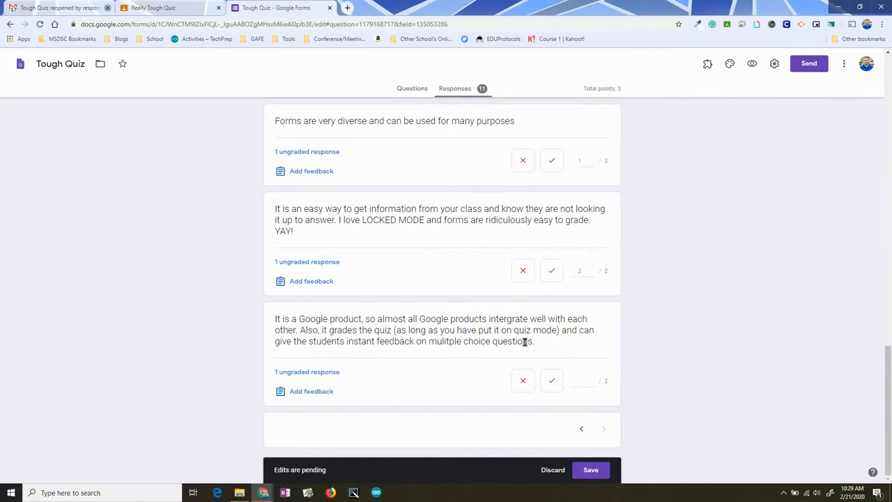
pyautogui.click(552, 381)
pyautogui.scroll(10, 556, 242)
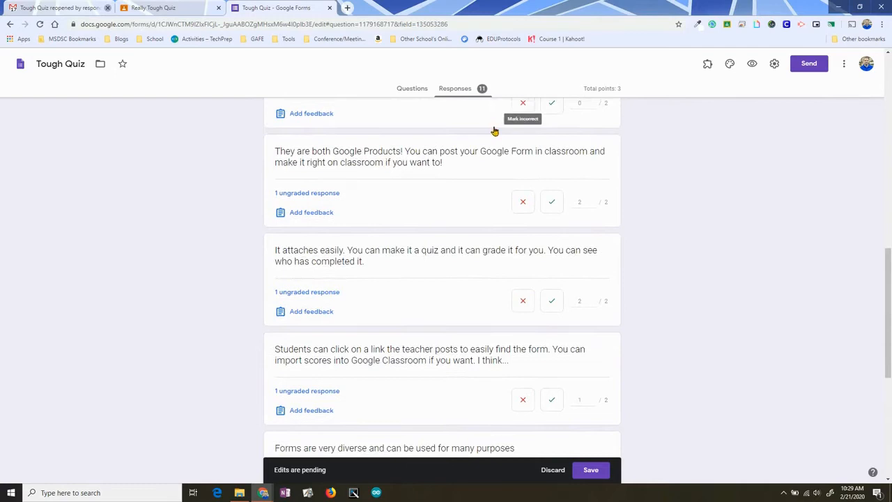
pyautogui.scroll(-15, 425, 180)
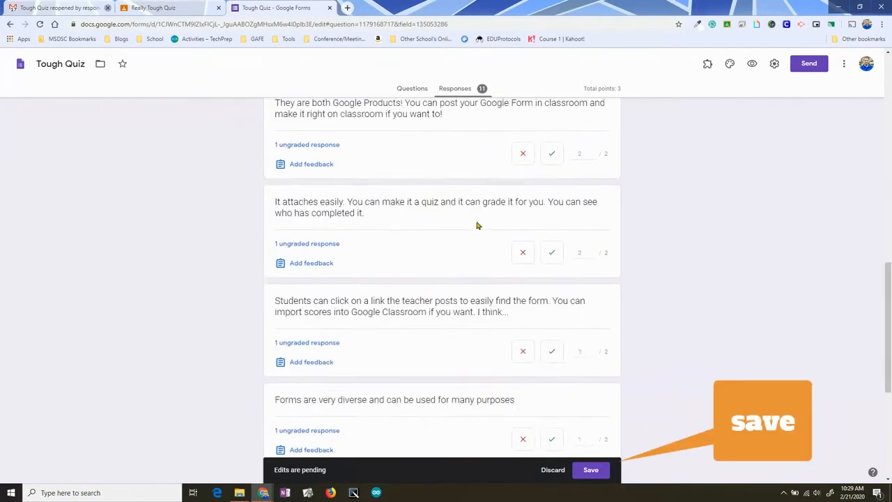
pyautogui.click(604, 474)
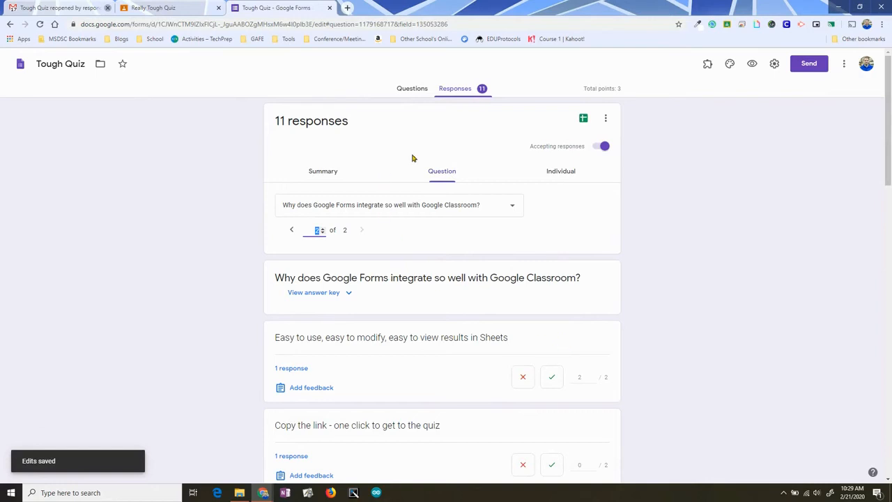
# Start releasing the score from the individual response view and select all respondents as recipients
pyautogui.click(567, 176)
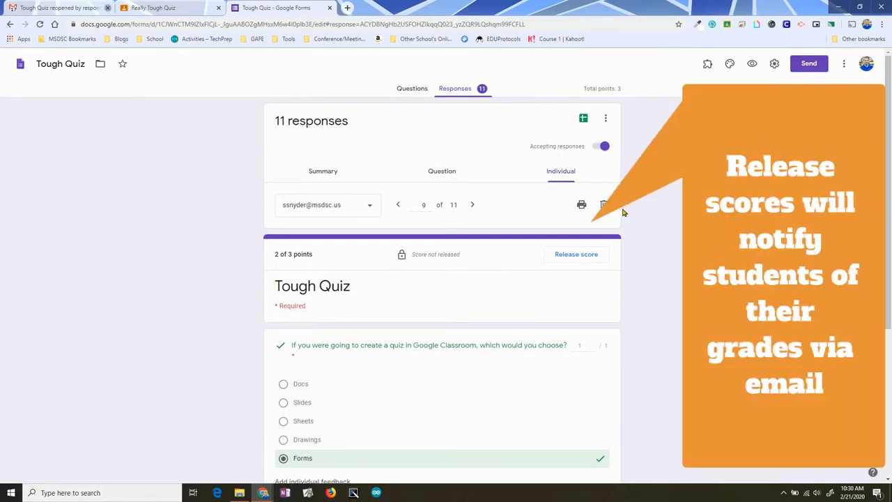
pyautogui.click(576, 256)
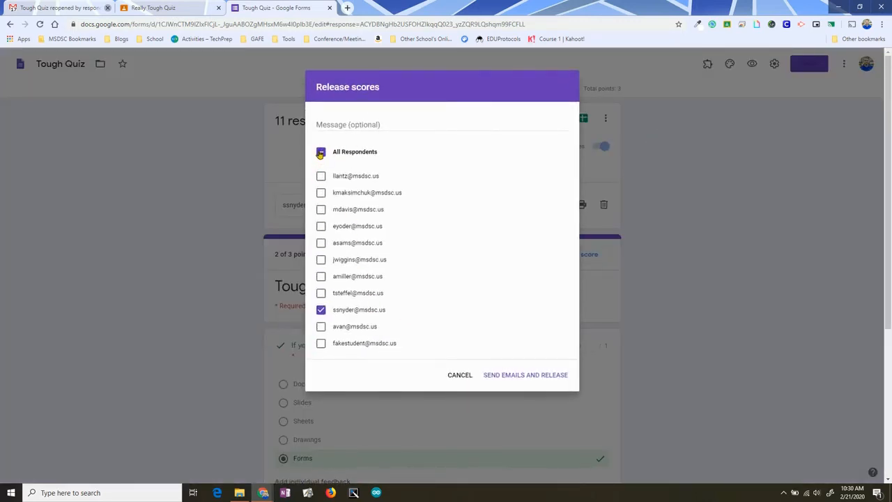
pyautogui.click(321, 150)
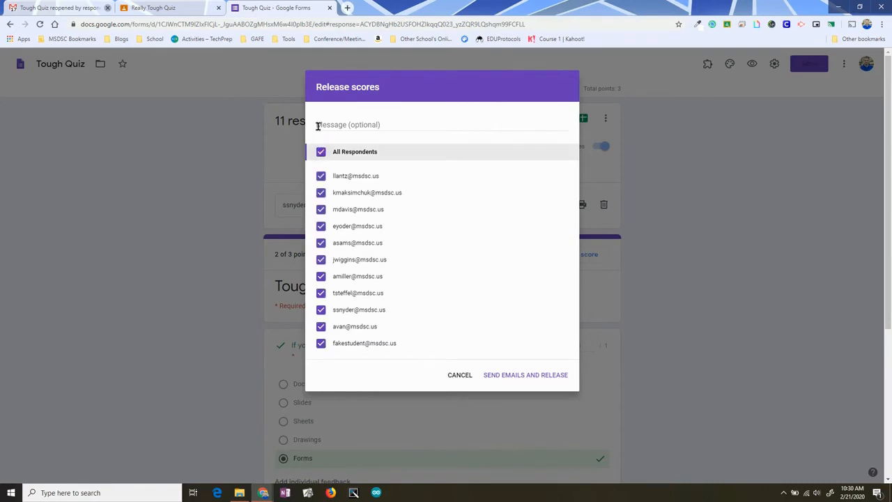
# Add the message "Great work! Thanks for helping me out!", then send the emails and release the scores
pyautogui.click(324, 125)
pyautogui.write('G')
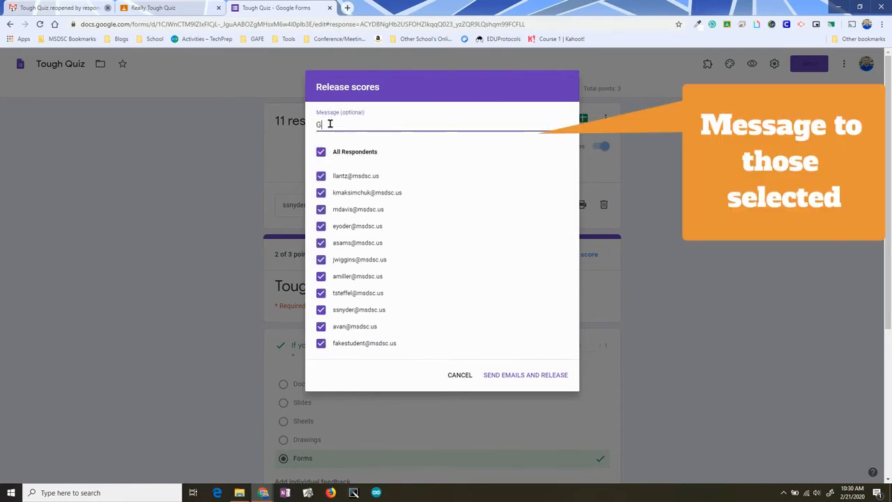
pyautogui.write('reat work! Thanks for ')
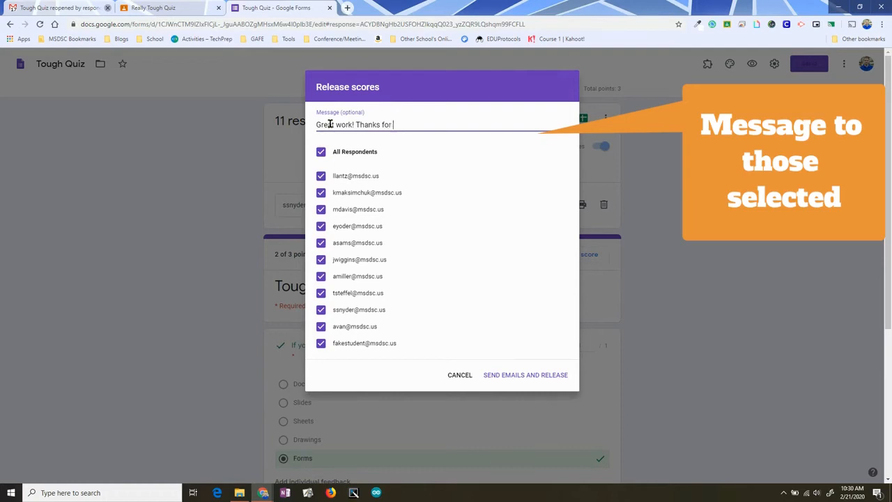
pyautogui.write('helping me out!')
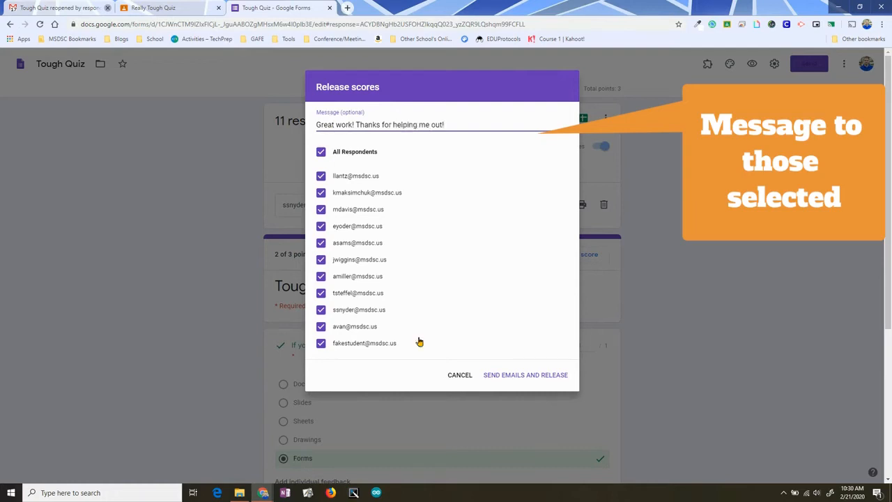
pyautogui.click(530, 377)
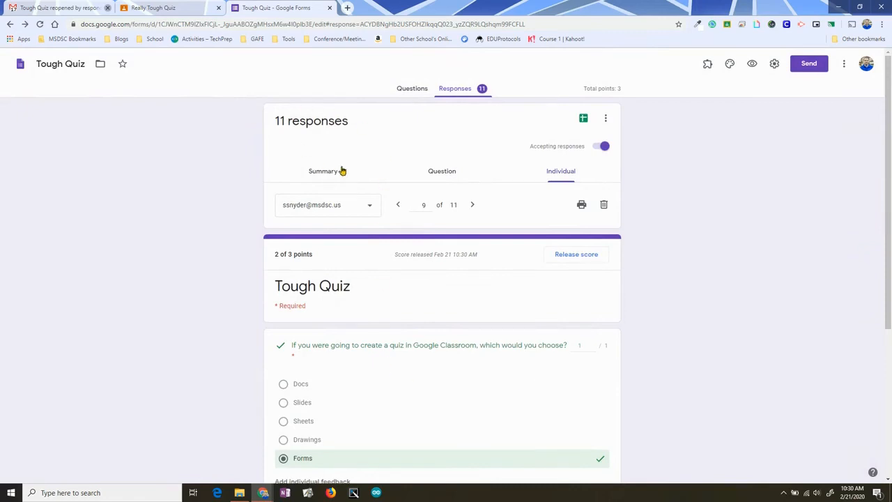
# View the fake student's individual response, and import the quiz grades into the Really Tough Quiz assignment in Google Classroom
pyautogui.click(367, 211)
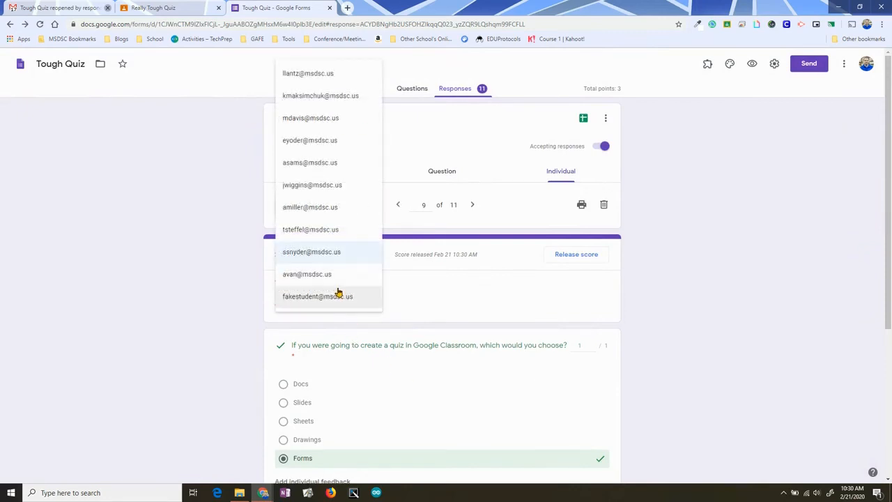
pyautogui.click(338, 296)
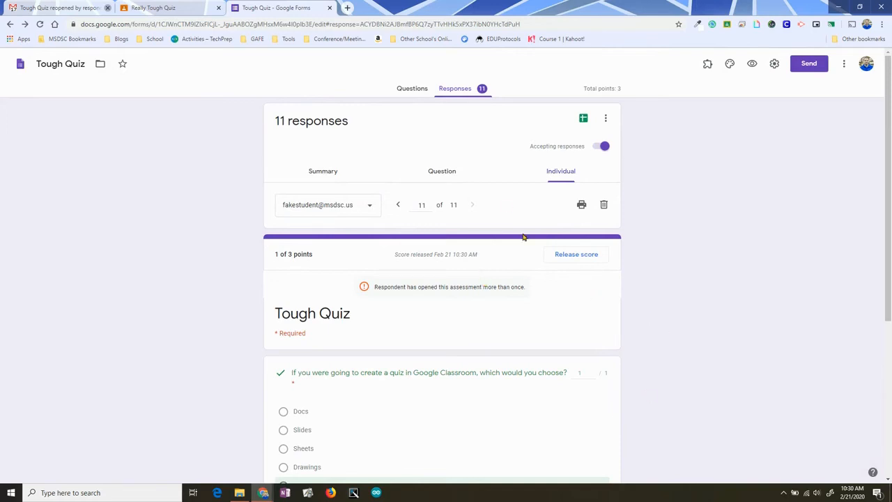
pyautogui.click(173, 7)
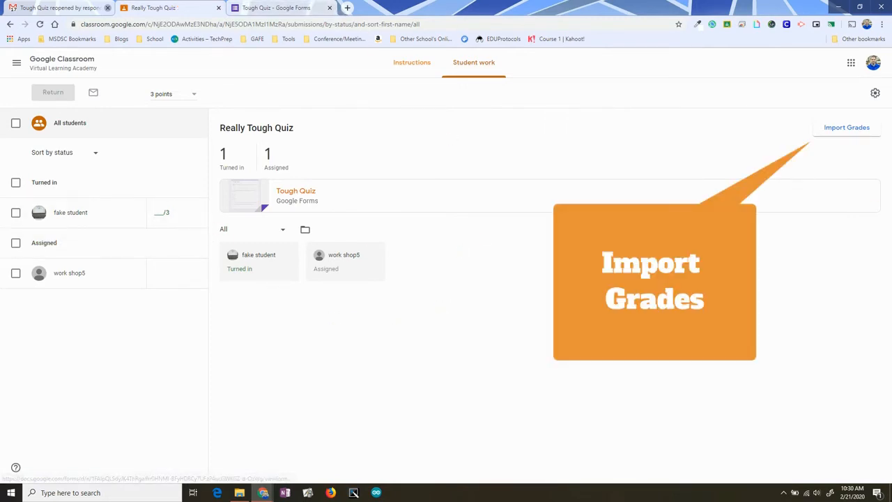
pyautogui.click(837, 133)
pyautogui.click(556, 291)
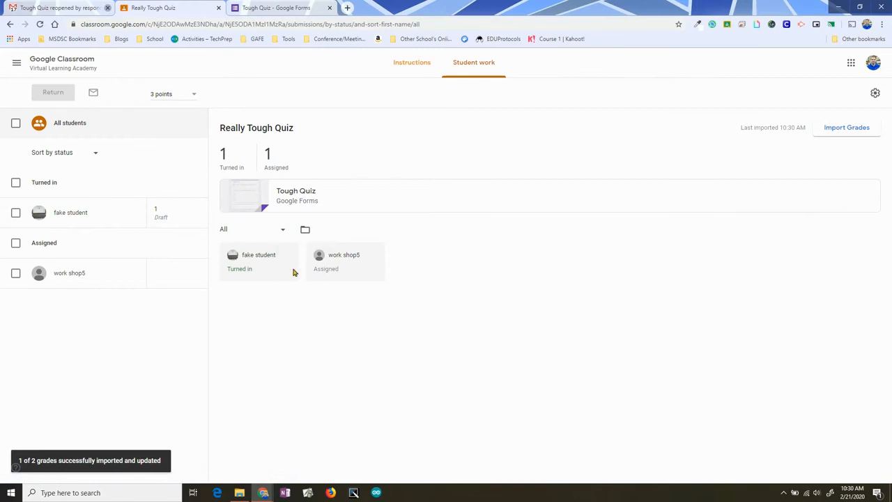
# Open the turned-in work for Really Tough Quiz in the Technology Leadership Cohort class and import its grades
pyautogui.click(14, 63)
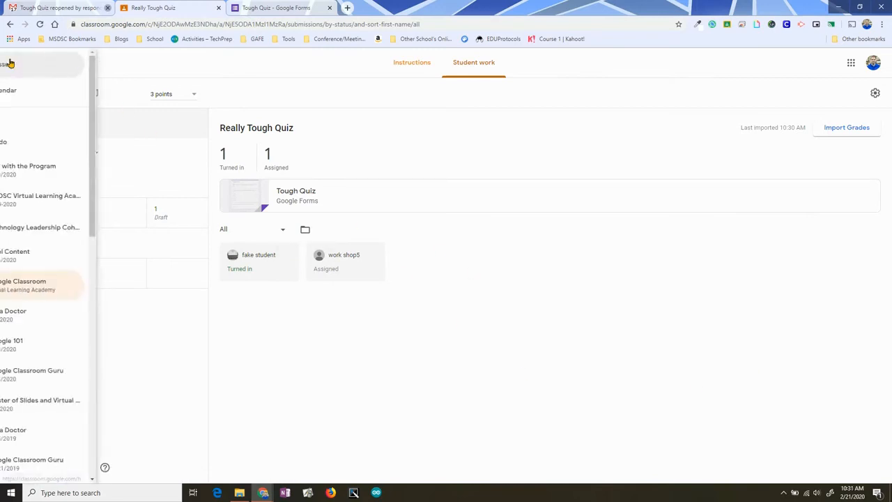
pyautogui.click(49, 227)
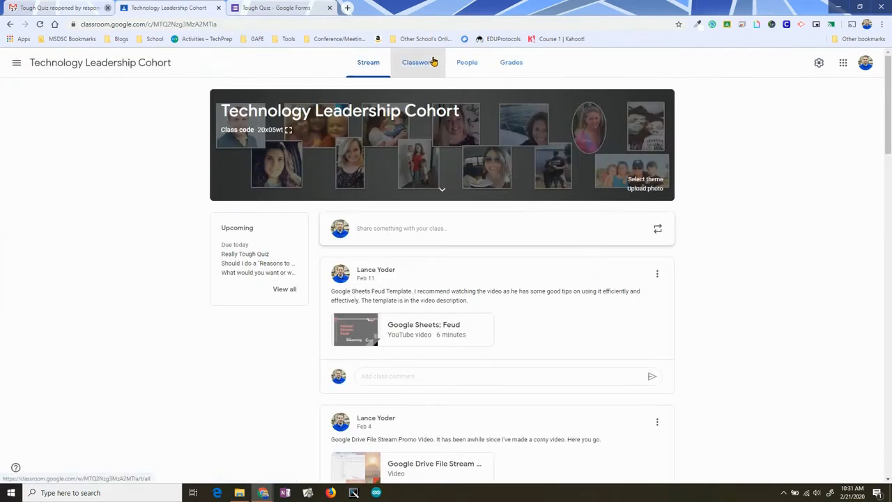
pyautogui.click(433, 62)
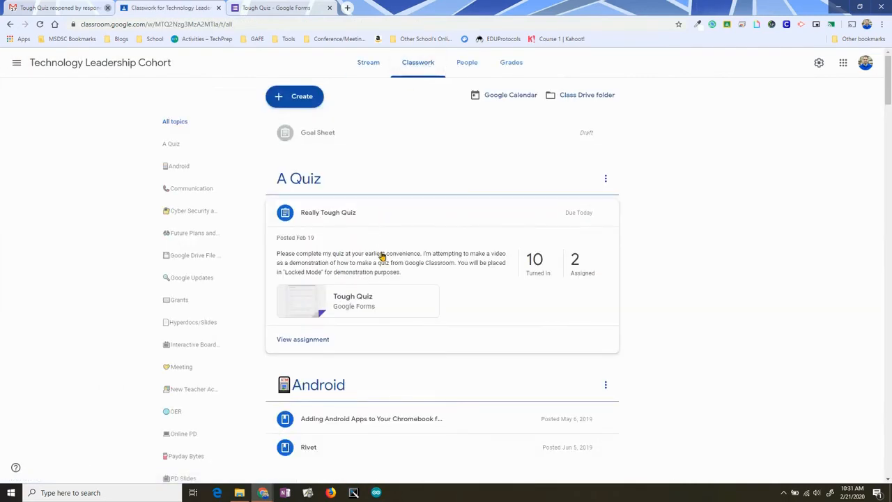
pyautogui.click(532, 272)
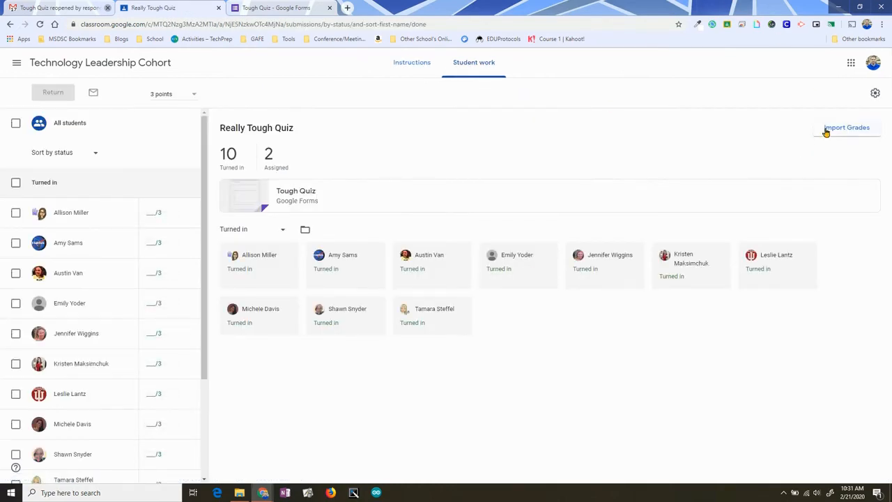
pyautogui.click(826, 132)
pyautogui.click(556, 293)
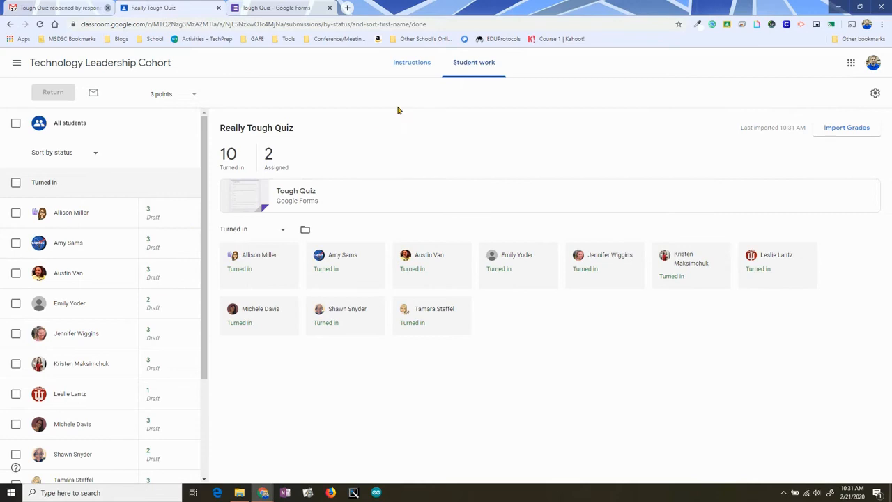
# Return to the classwork page of the Google Classroom Virtual Learning Academy class
pyautogui.click(15, 63)
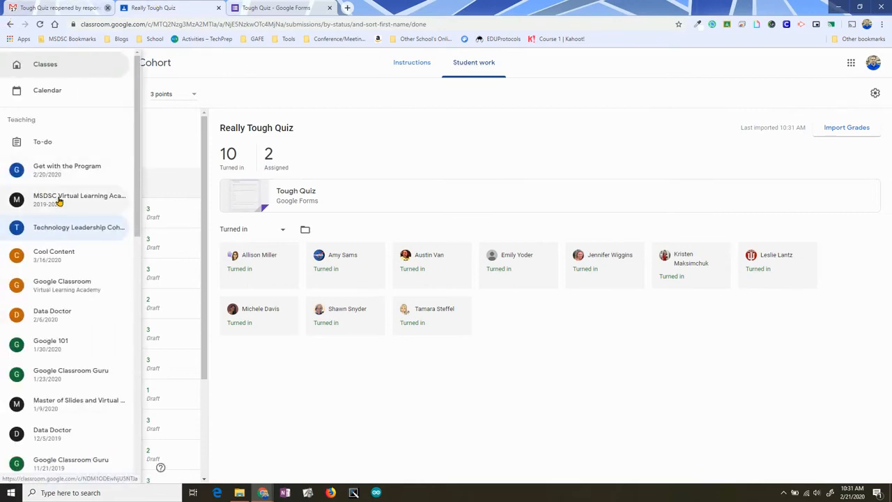
pyautogui.click(60, 284)
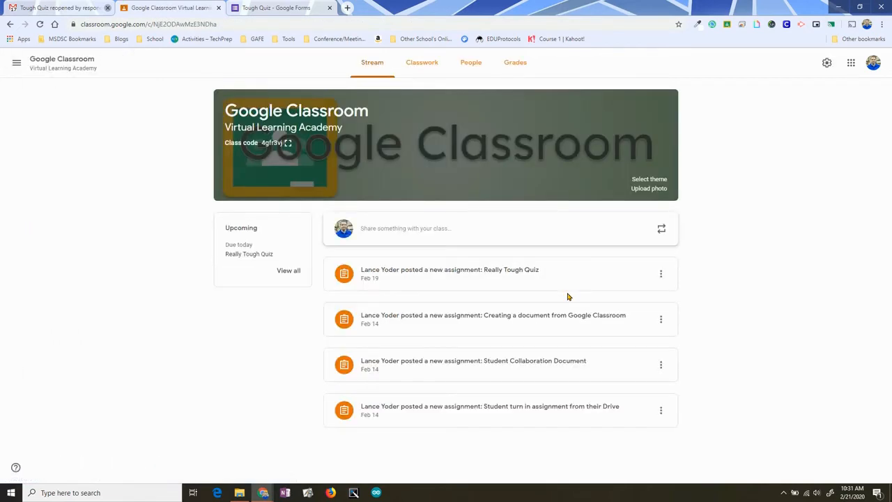
pyautogui.click(422, 63)
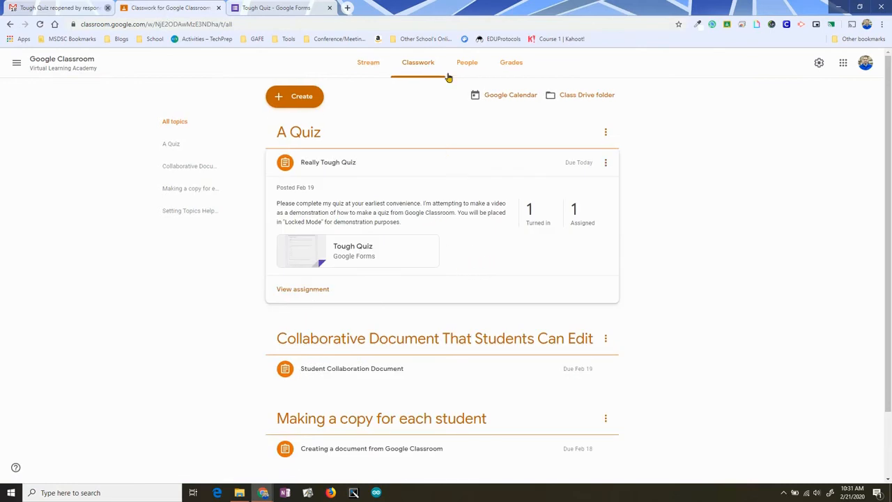
pyautogui.click(281, 7)
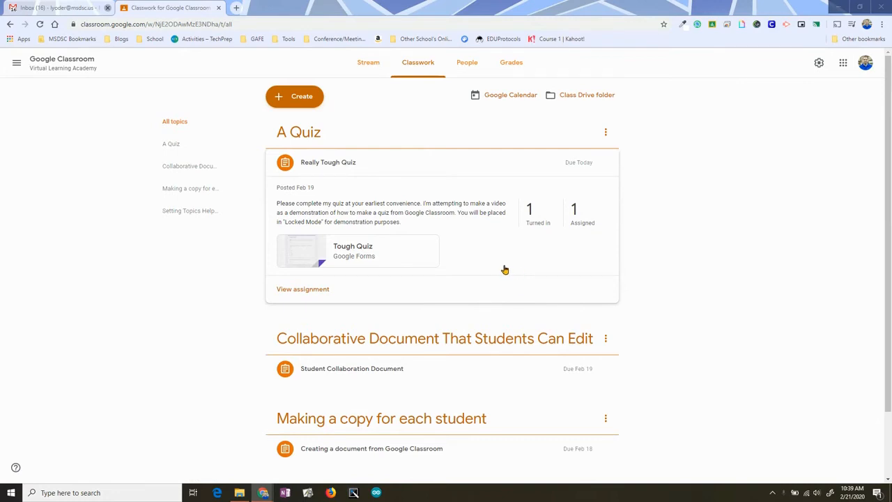
# Open the attached Tough Quiz form for editing and create a new spreadsheet, Tough Quiz (Responses), for its responses
pyautogui.click(380, 257)
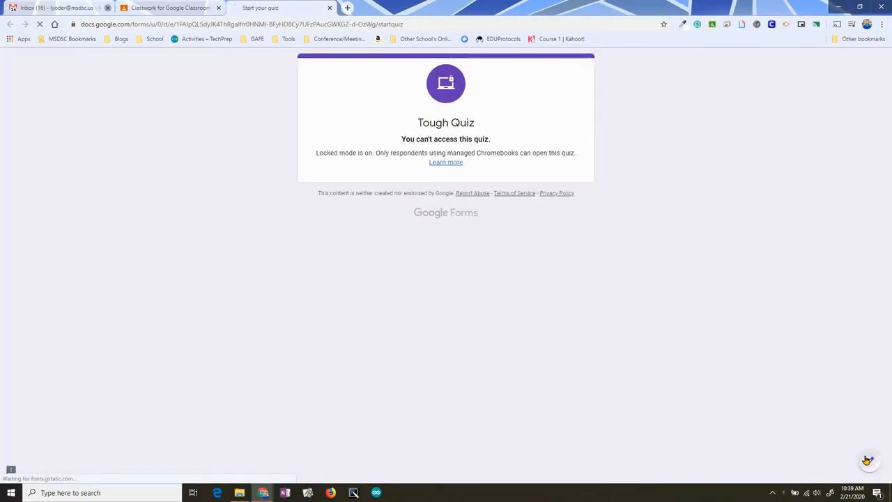
pyautogui.click(867, 460)
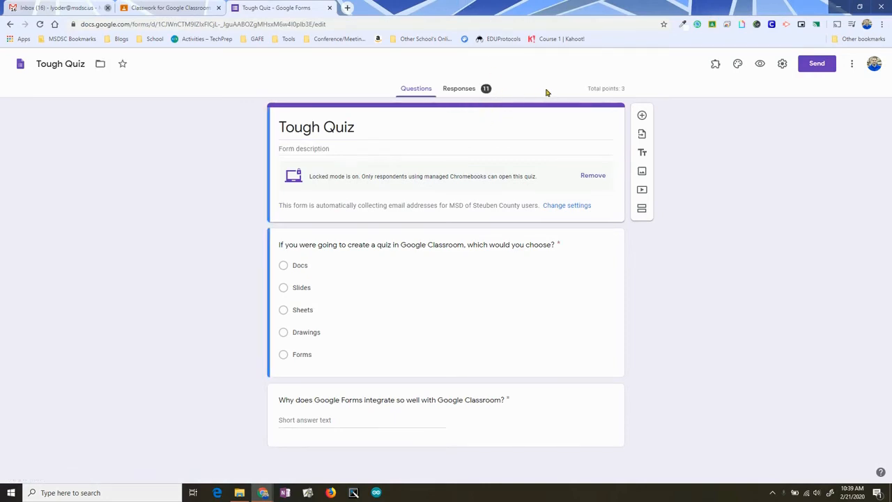
pyautogui.click(460, 92)
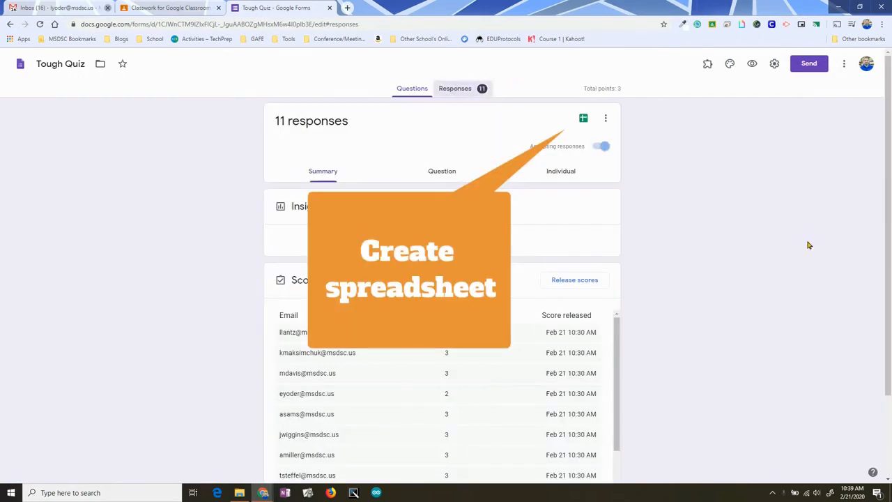
pyautogui.click(584, 119)
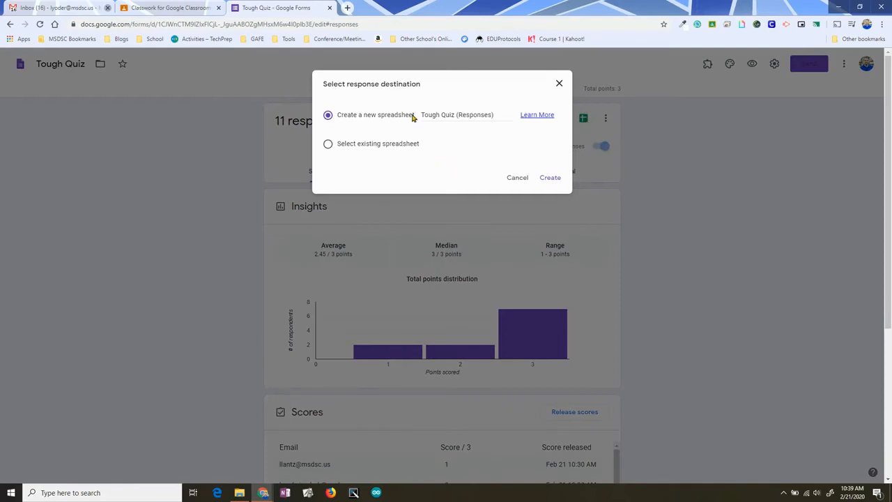
pyautogui.click(557, 180)
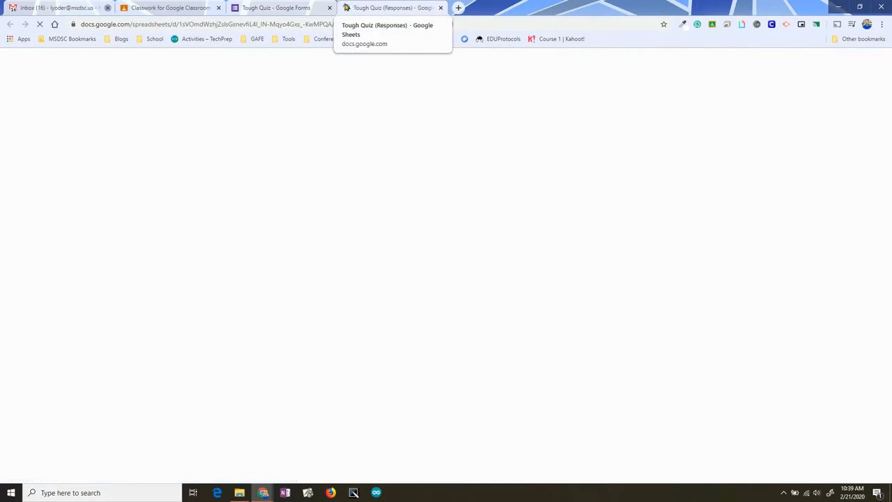
# Find the fake student's individual response in the Tough Quiz form and delete it
pyautogui.click(276, 7)
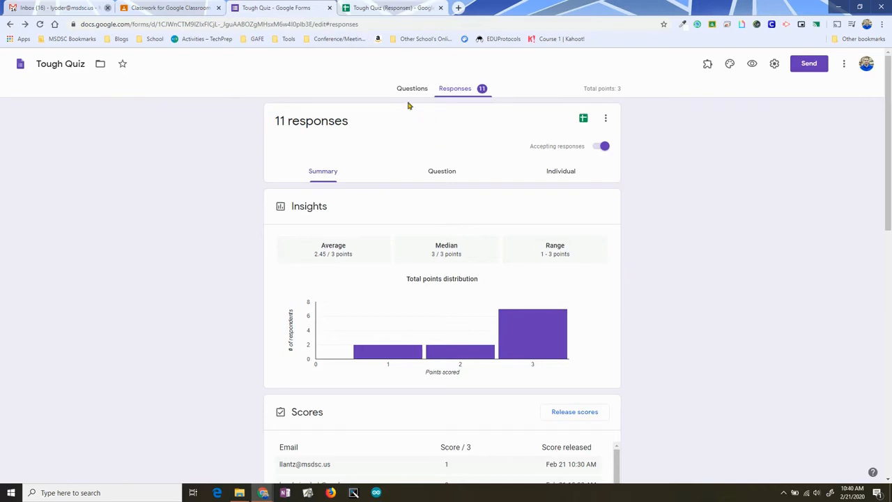
pyautogui.click(517, 179)
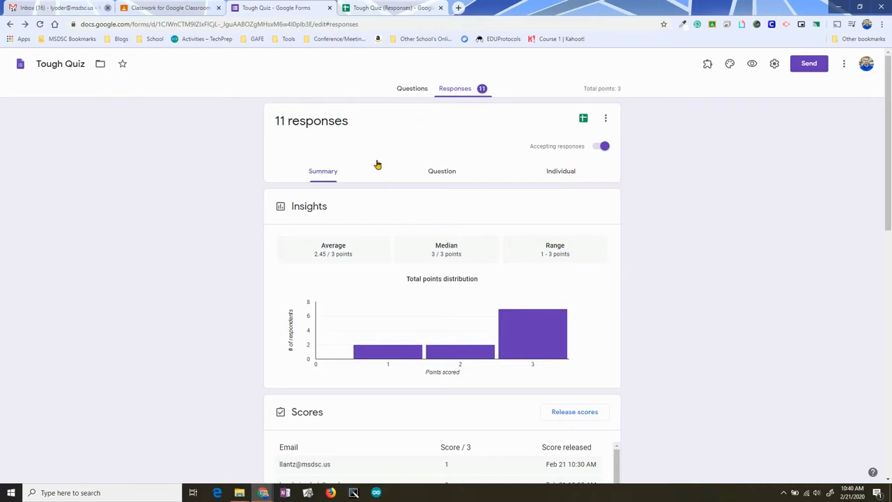
pyautogui.click(377, 203)
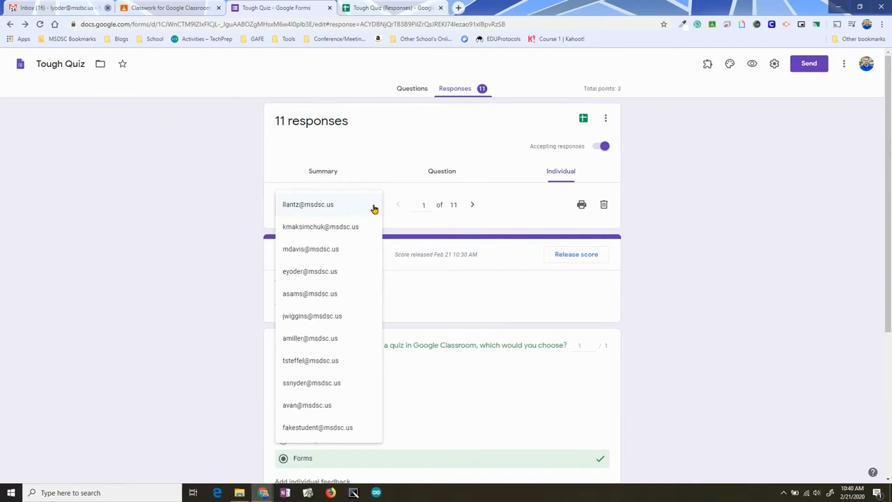
pyautogui.click(322, 429)
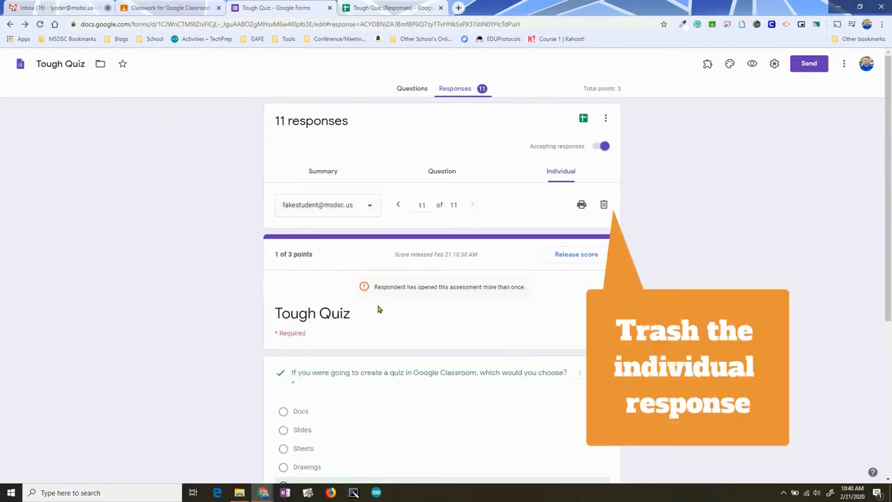
pyautogui.click(604, 205)
pyautogui.click(503, 291)
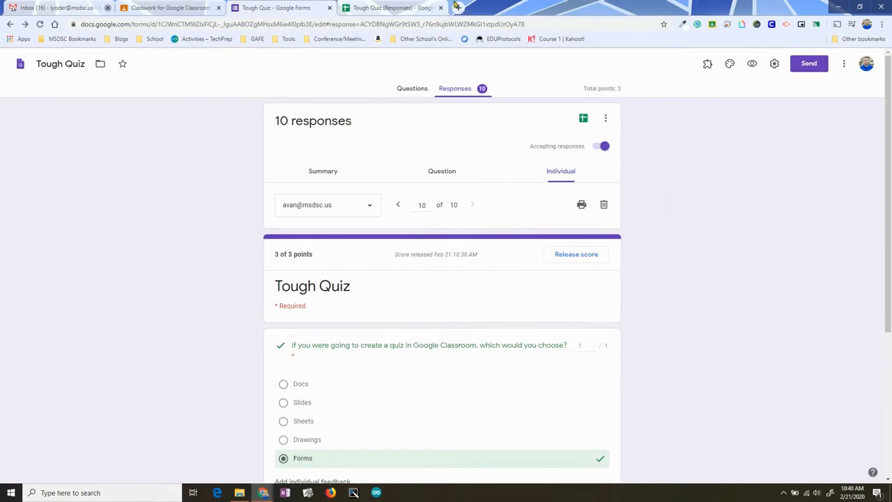
# Compare the Tough Quiz (Responses) spreadsheet with the form's individual responses to check for the deleted entry
pyautogui.click(396, 7)
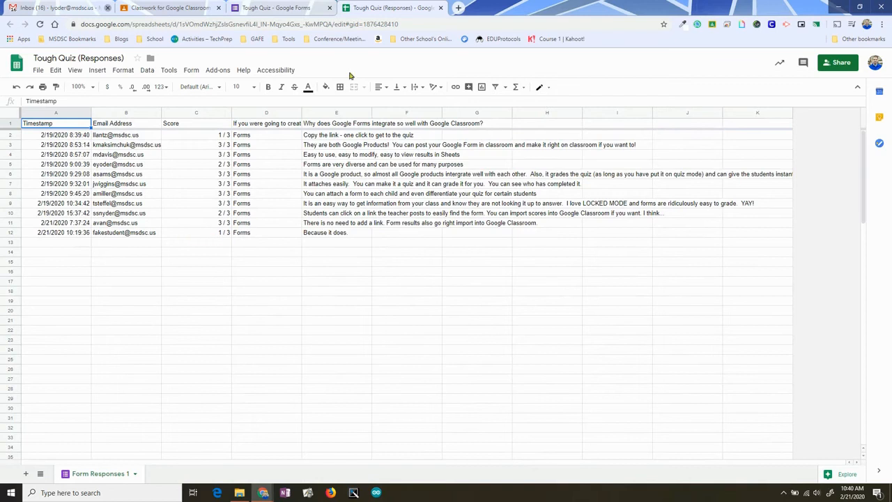
pyautogui.click(272, 7)
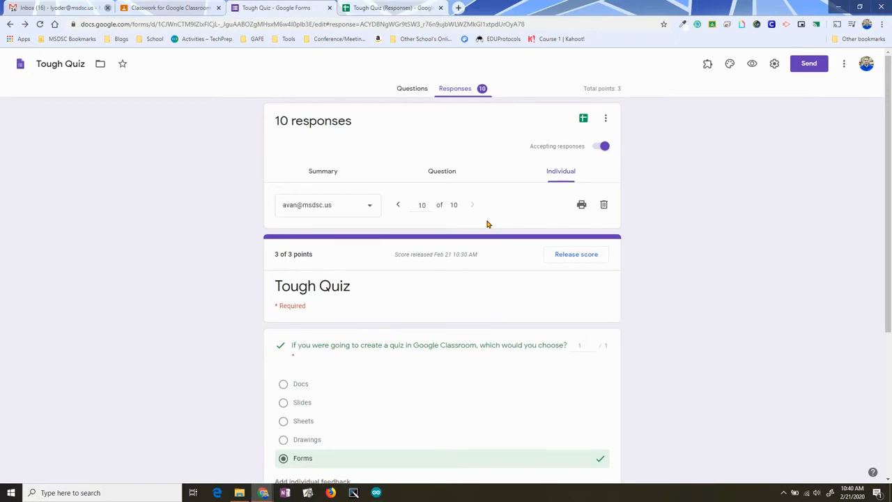
pyautogui.click(402, 10)
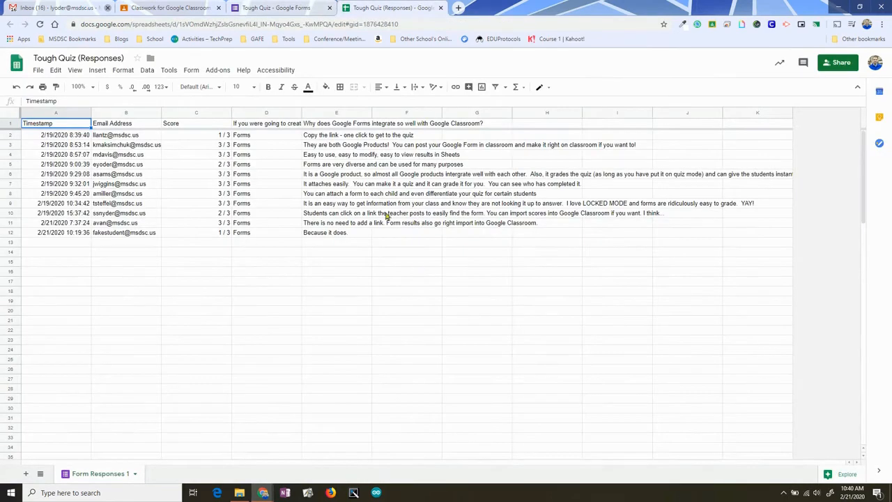
# Give the fake student's new answer about why Google Forms integrates with Google Classroom 2 points, and save the grade
pyautogui.click(301, 6)
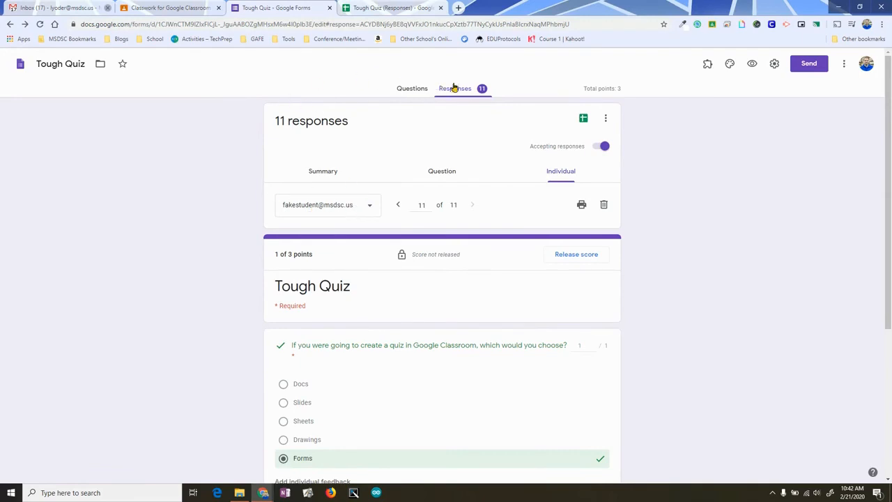
pyautogui.scroll(-3, 509, 249)
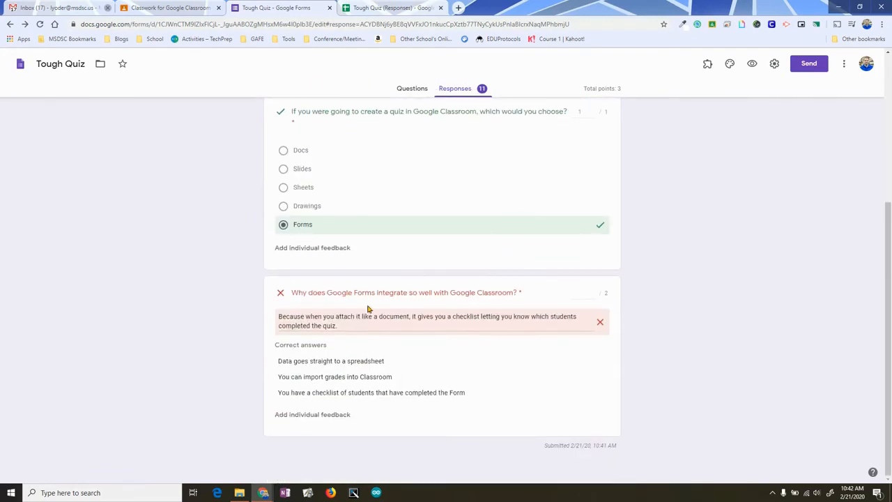
pyautogui.click(593, 292)
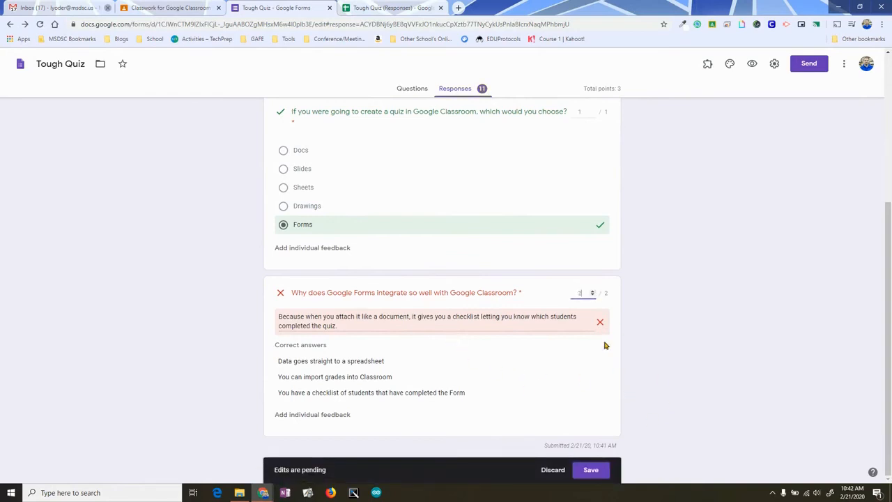
pyautogui.click(590, 469)
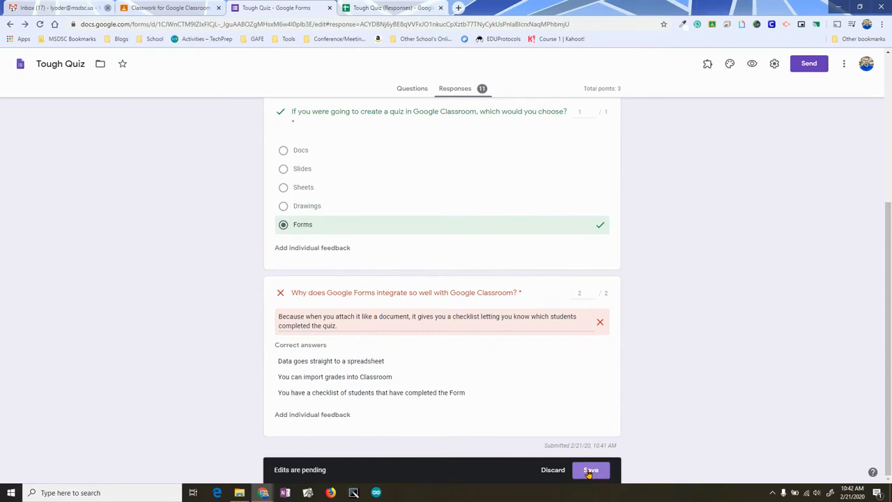
pyautogui.scroll(-3, 588, 375)
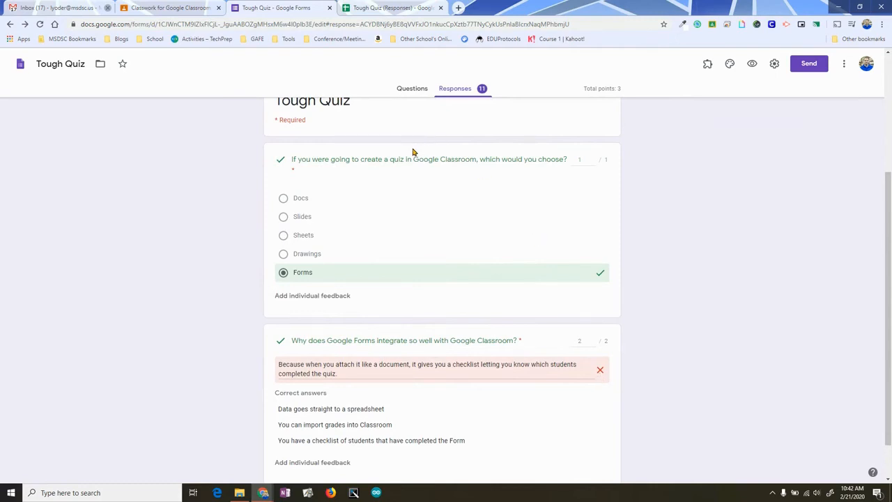
# Switch the responses to grading by question and review the points for the second question's answers
pyautogui.scroll(3, 418, 171)
pyautogui.click(441, 172)
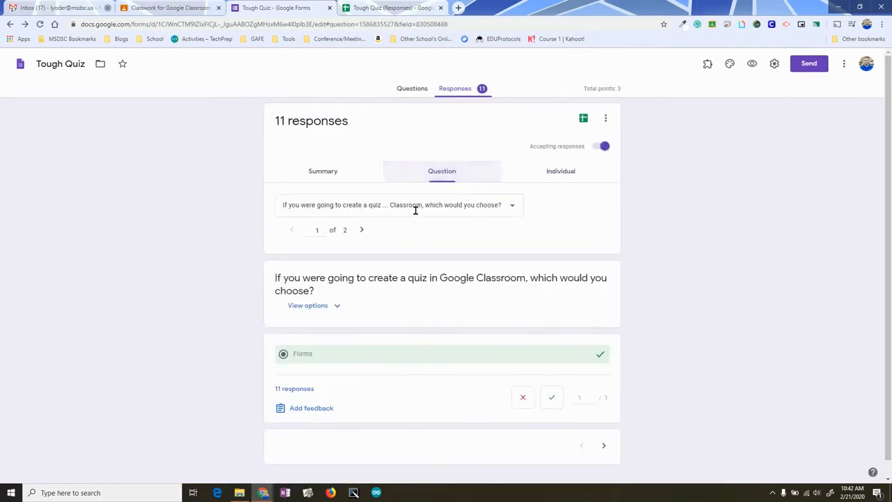
pyautogui.scroll(-1, 415, 210)
pyautogui.click(361, 214)
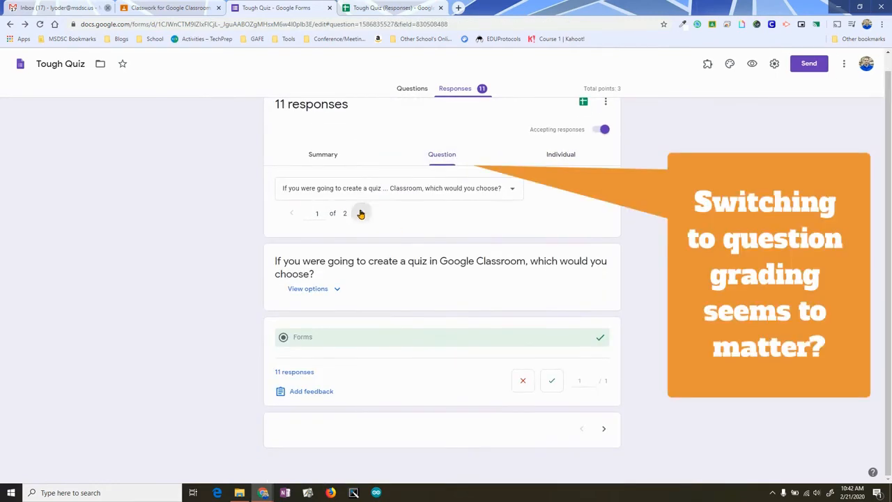
pyautogui.scroll(-10, 496, 301)
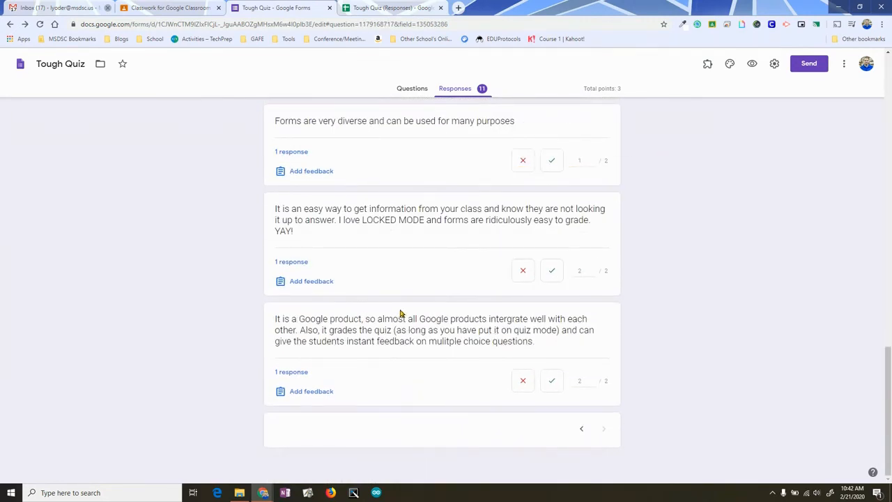
pyautogui.scroll(10, 451, 320)
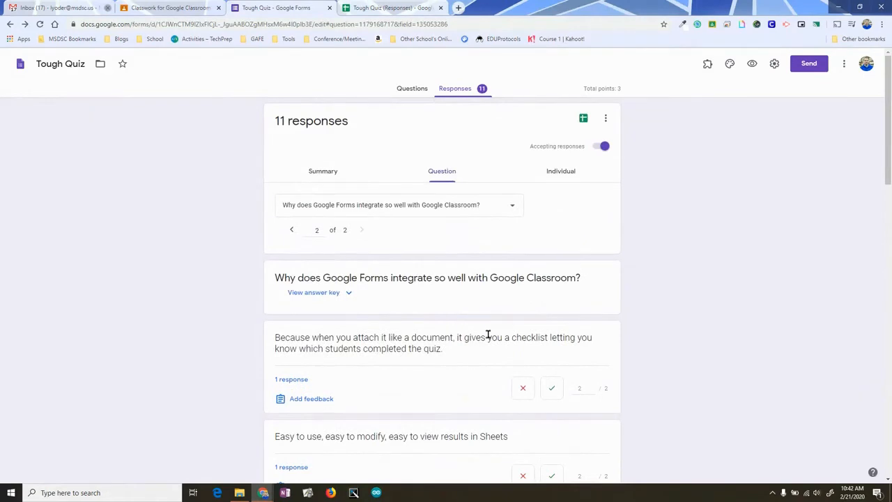
# Mark the answer about attaching the quiz like a document and getting a completion checklist as correct, and save the grading edits
pyautogui.scroll(-2, 421, 365)
pyautogui.click(551, 250)
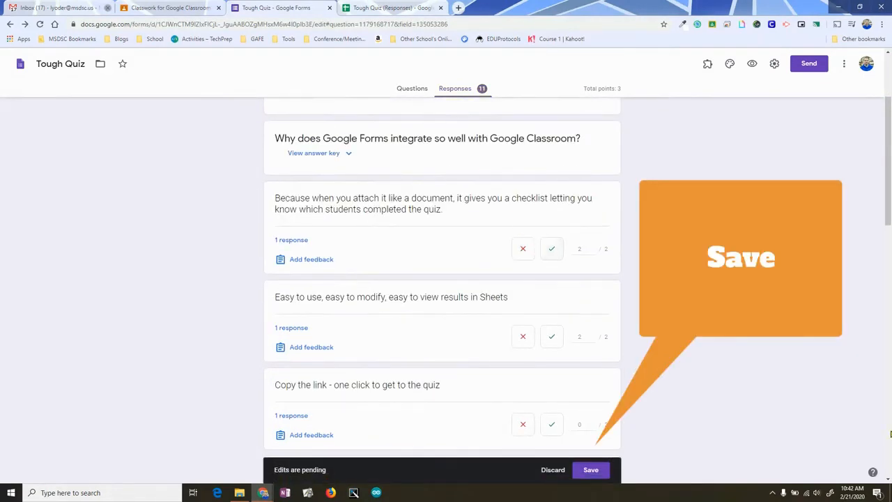
pyautogui.click(591, 469)
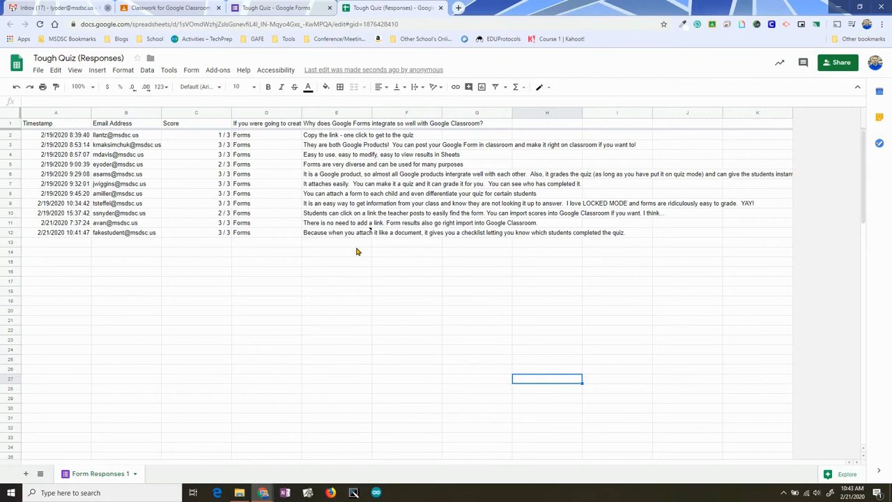
# Compare the fake student's individual response in the form with the spreadsheet, and read the note on that student's answer cell
pyautogui.click(275, 8)
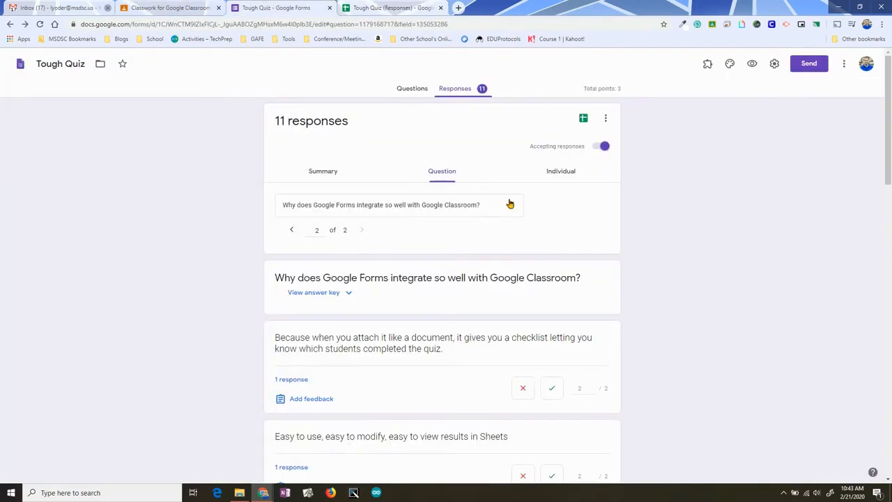
pyautogui.click(553, 180)
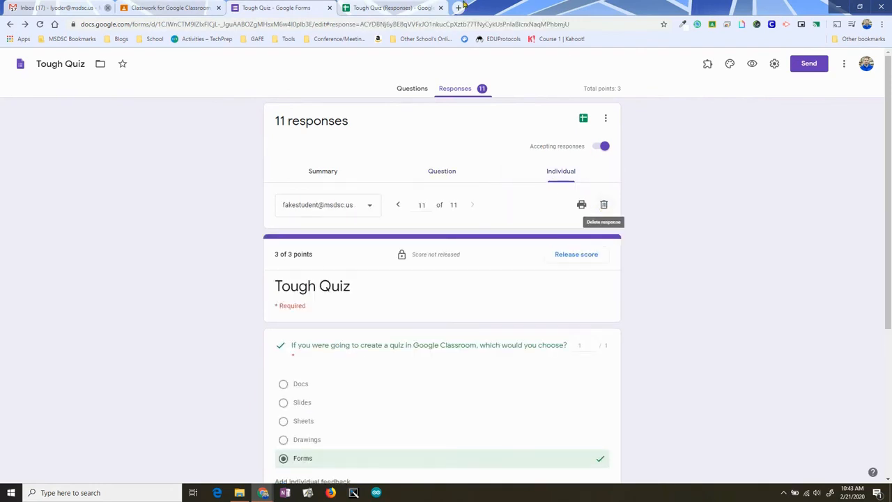
pyautogui.click(387, 8)
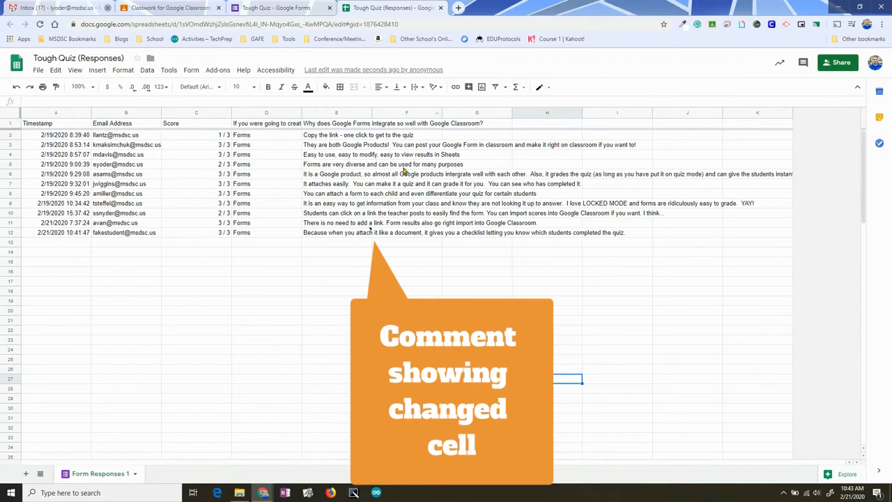
pyautogui.moveTo(361, 236)
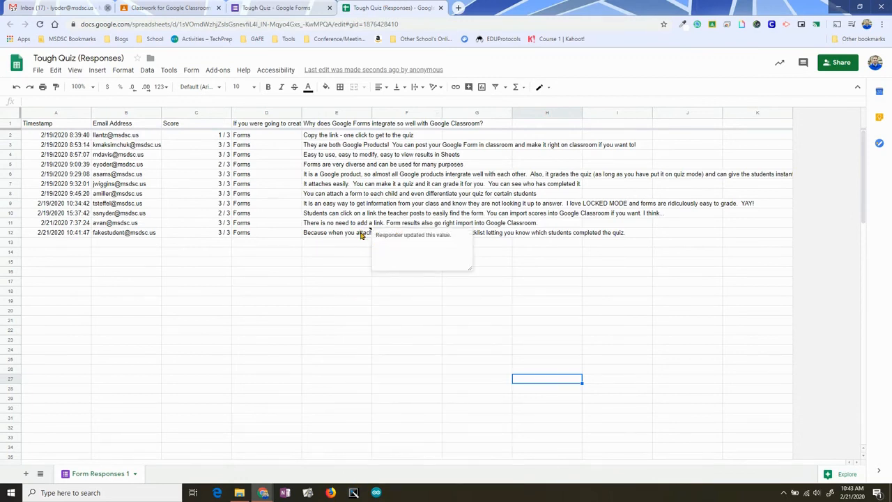
pyautogui.click(354, 236)
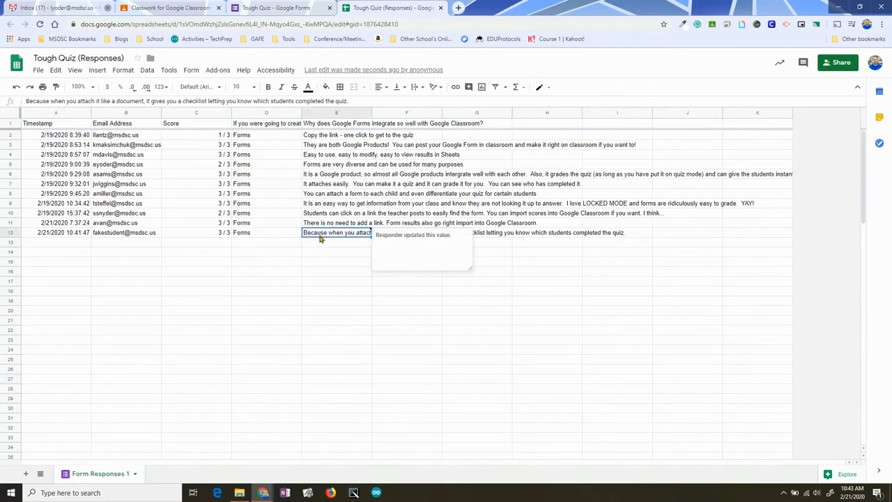
pyautogui.click(660, 303)
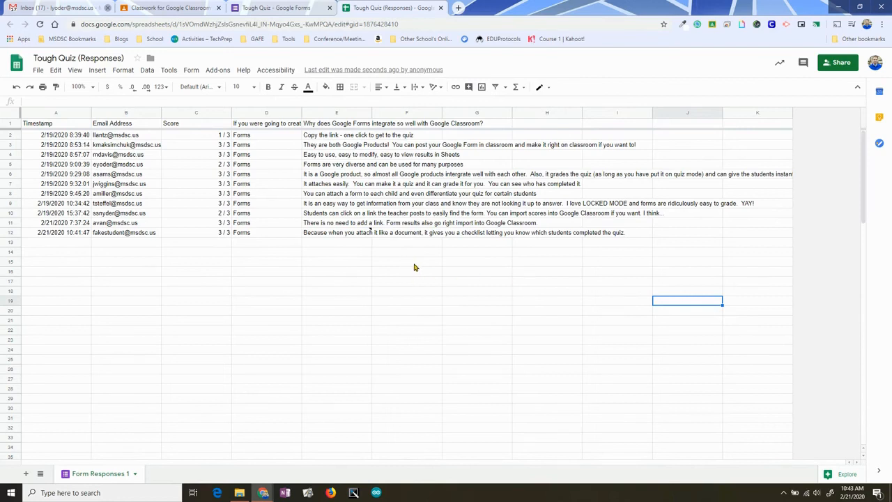
# Show the edit history of the fake student's second answer in the responses spreadsheet and check for other edits
pyautogui.rightClick(348, 234)
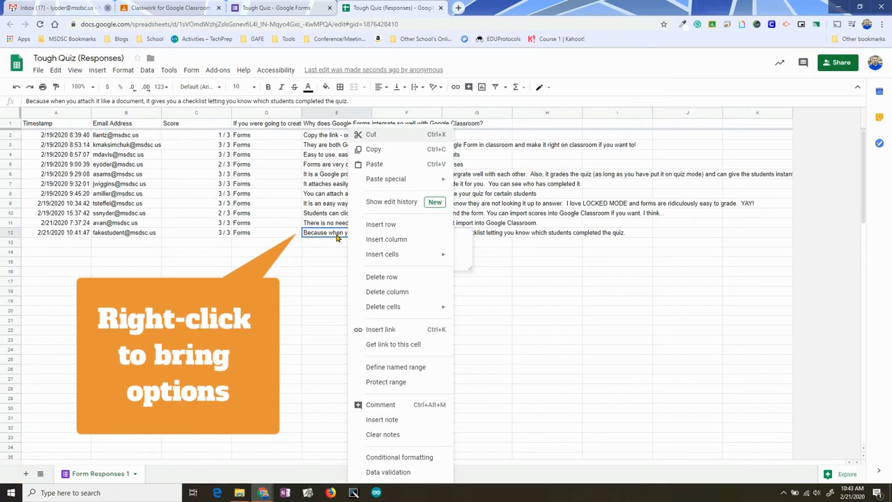
pyautogui.click(396, 201)
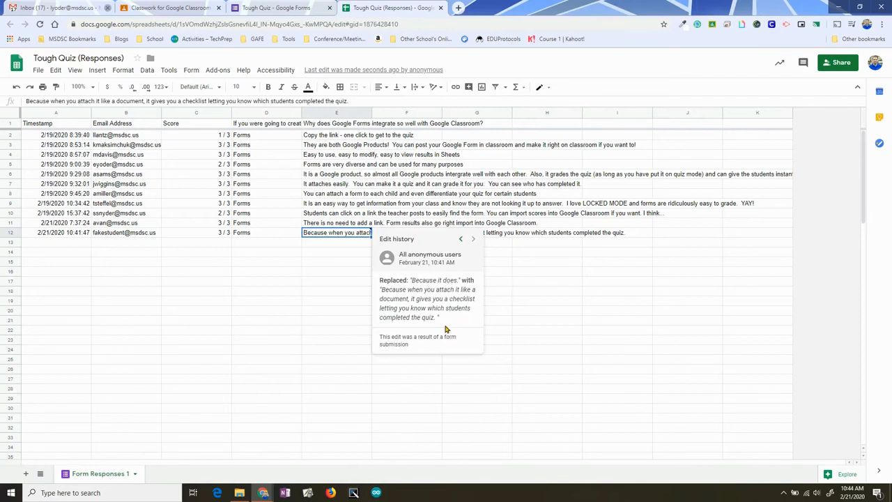
pyautogui.click(461, 239)
pyautogui.click(473, 240)
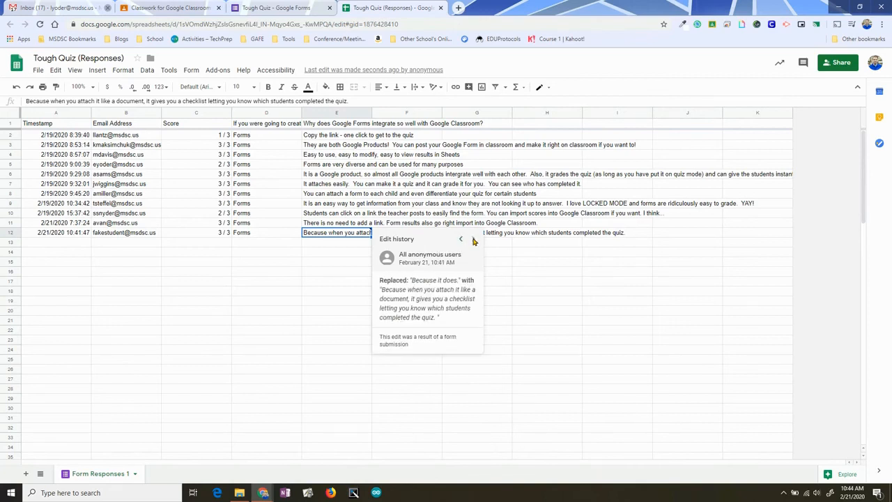
pyautogui.click(576, 349)
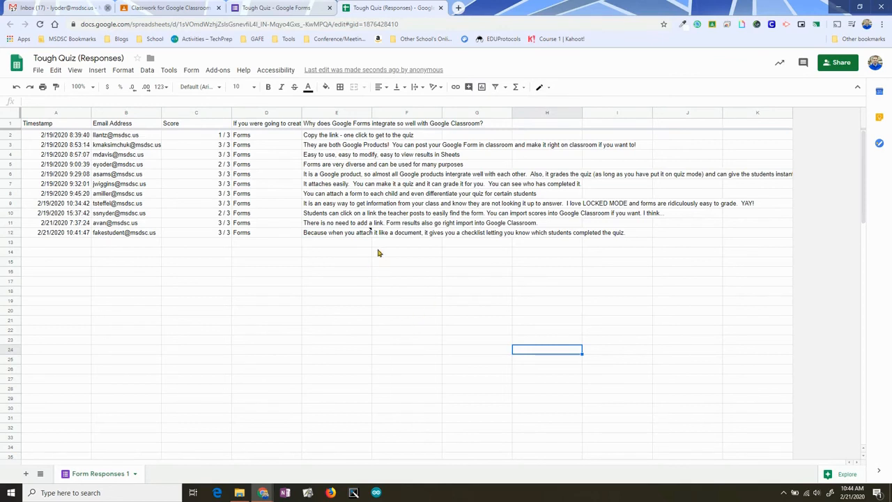
pyautogui.rightClick(357, 233)
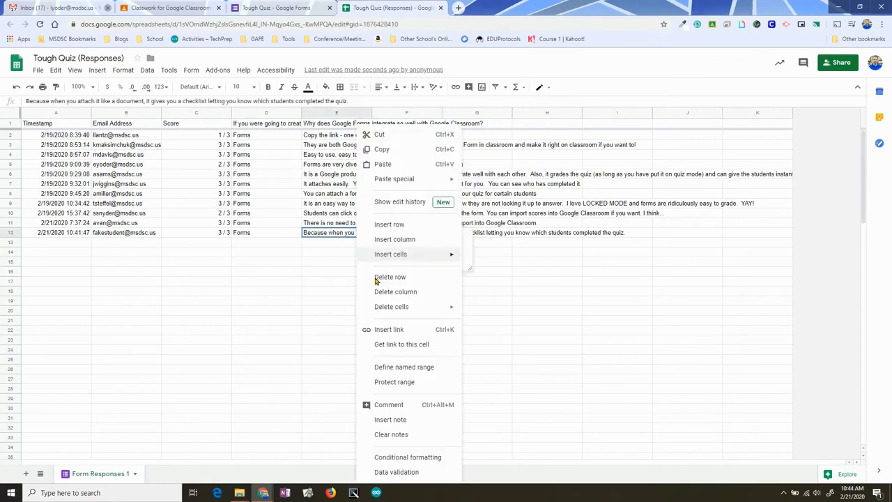
pyautogui.click(554, 295)
pyautogui.press('Right')
pyautogui.press('Right')
pyautogui.press('Right')
pyautogui.press('Down')
pyautogui.press('Down')
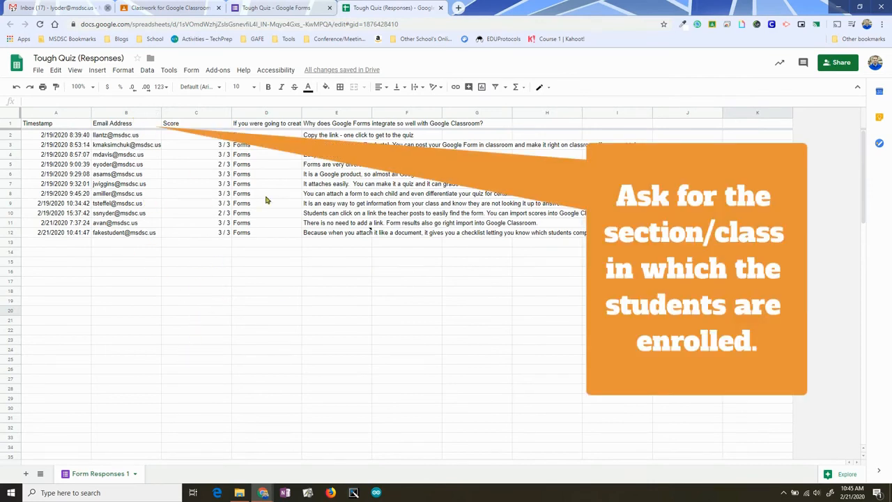
# Select the entire responses sheet and create a filter on all its columns
pyautogui.click(7, 118)
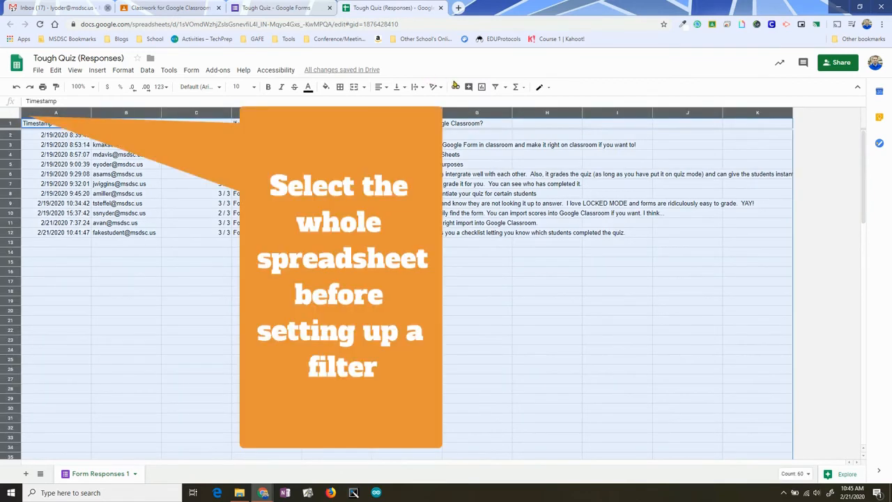
pyautogui.click(496, 87)
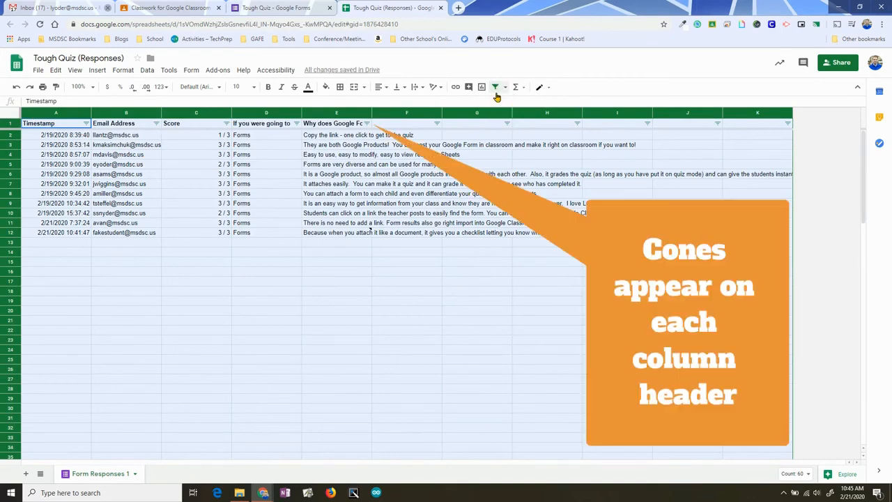
# Filter the Timestamp column to show only the 2/21/2020 7:37:24 and 2/21/2020 10:41:47 responses
pyautogui.click(86, 124)
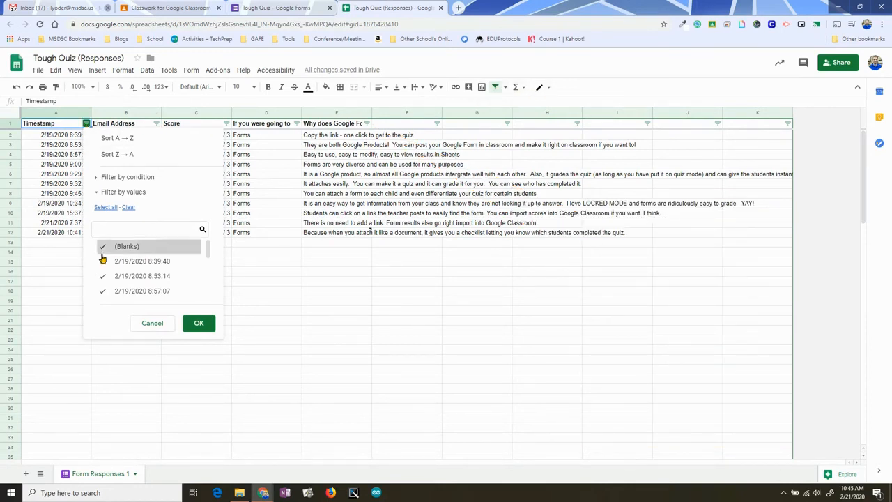
pyautogui.click(128, 207)
pyautogui.scroll(-3, 171, 268)
pyautogui.click(163, 278)
pyautogui.click(157, 293)
pyautogui.click(199, 324)
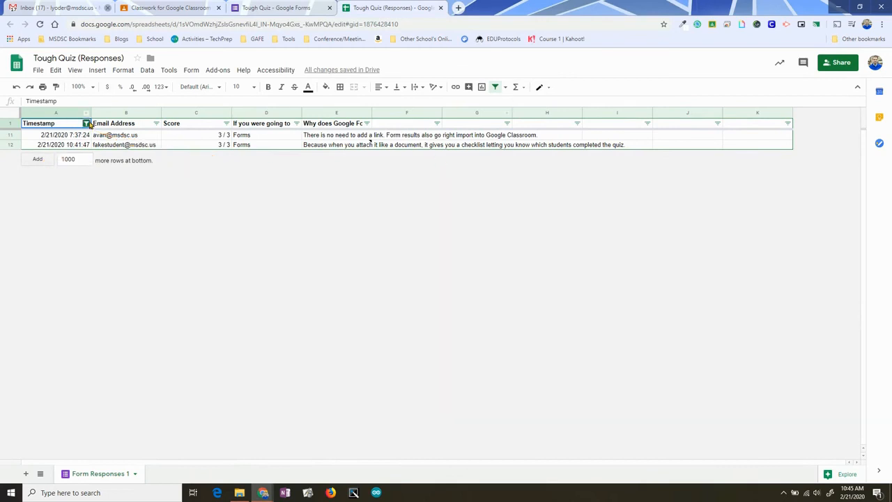
# Reset the Timestamp filter to include all values
pyautogui.click(85, 123)
pyautogui.click(106, 207)
pyautogui.click(192, 326)
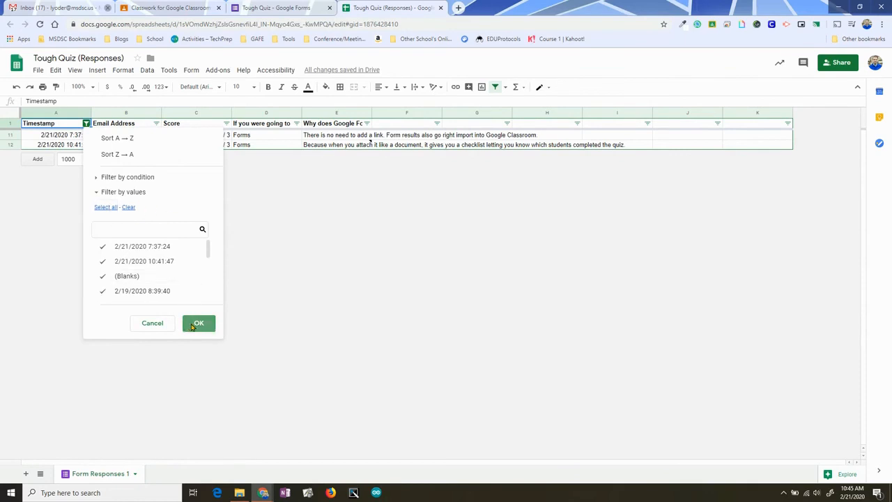
# Filter the Score column to show only responses that scored 2 / 3
pyautogui.click(227, 124)
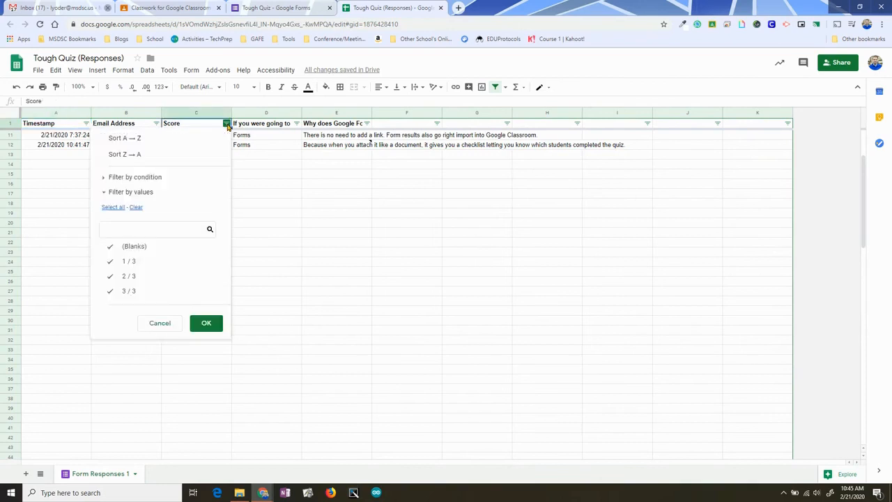
pyautogui.click(124, 293)
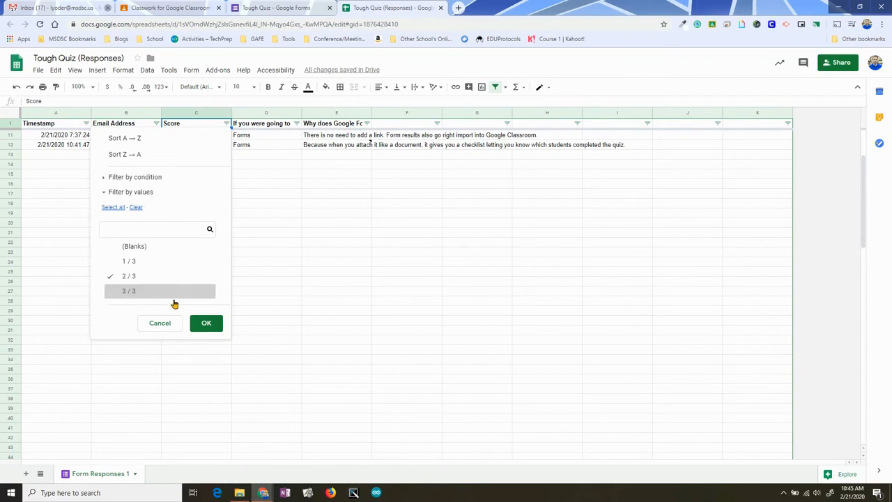
pyautogui.click(207, 323)
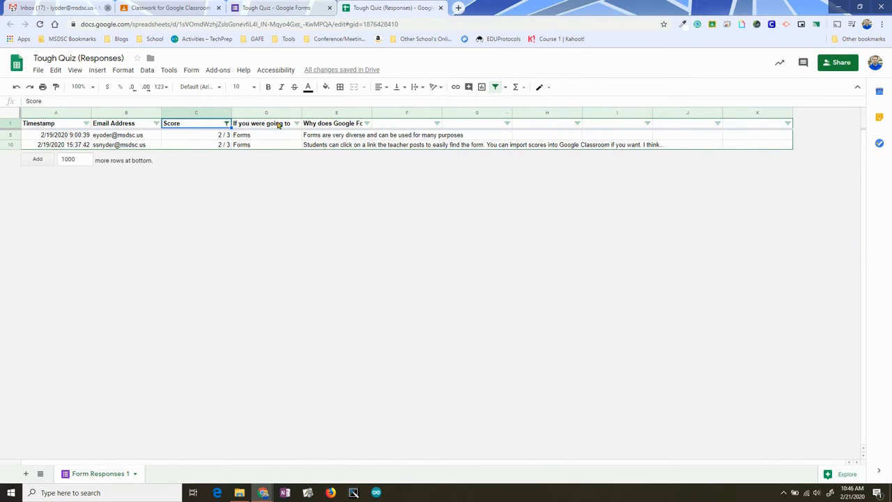
# Reset the Score filter to include all values
pyautogui.click(227, 124)
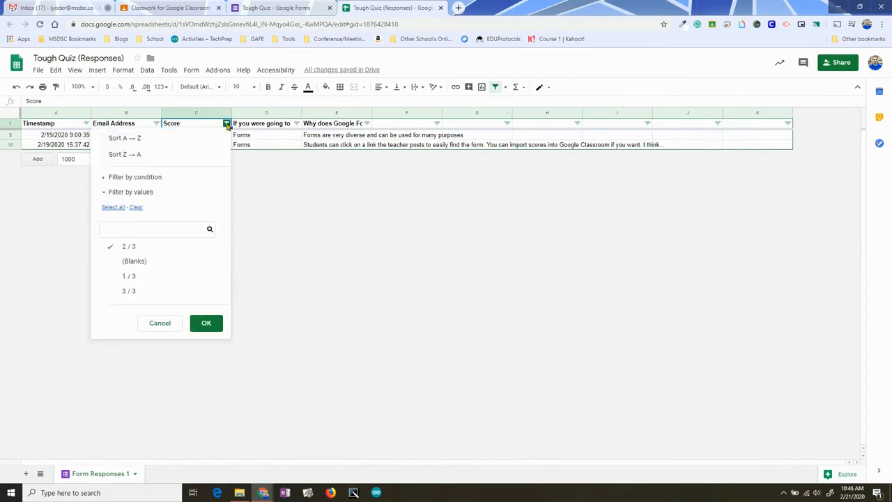
pyautogui.click(114, 207)
pyautogui.click(206, 323)
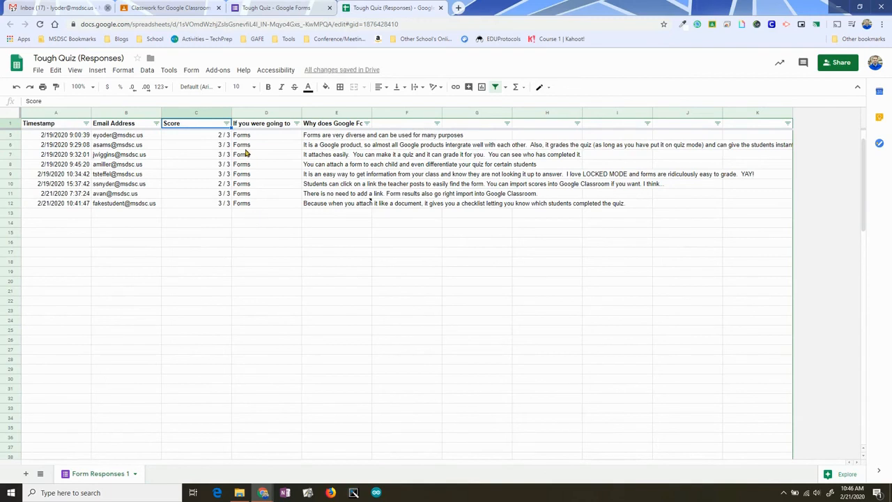
pyautogui.click(295, 123)
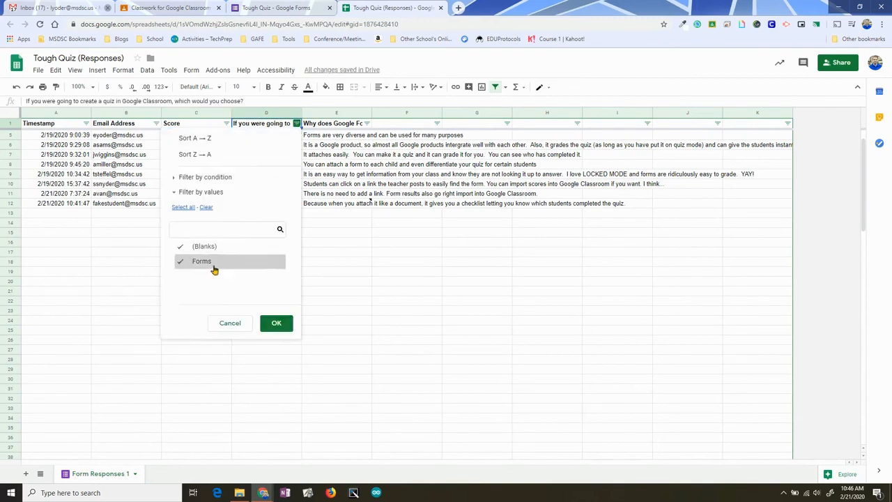
pyautogui.click(206, 208)
pyautogui.click(194, 260)
pyautogui.click(196, 250)
pyautogui.click(197, 261)
pyautogui.click(196, 250)
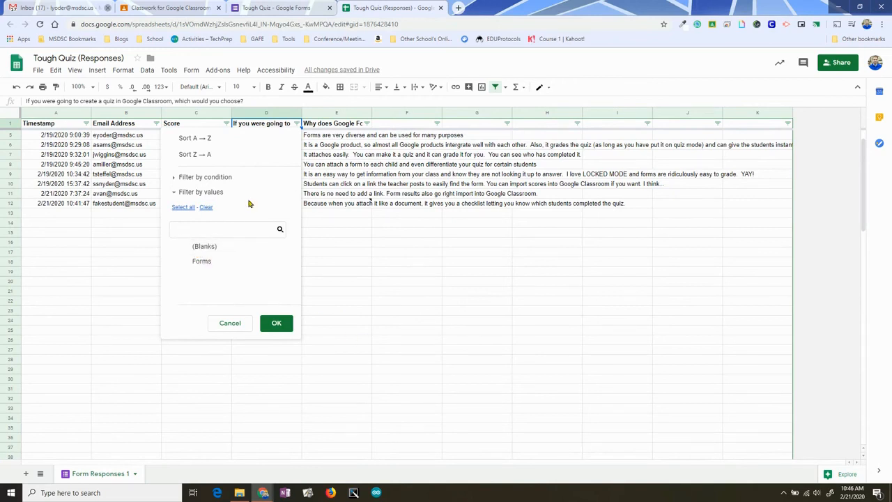
pyautogui.click(237, 324)
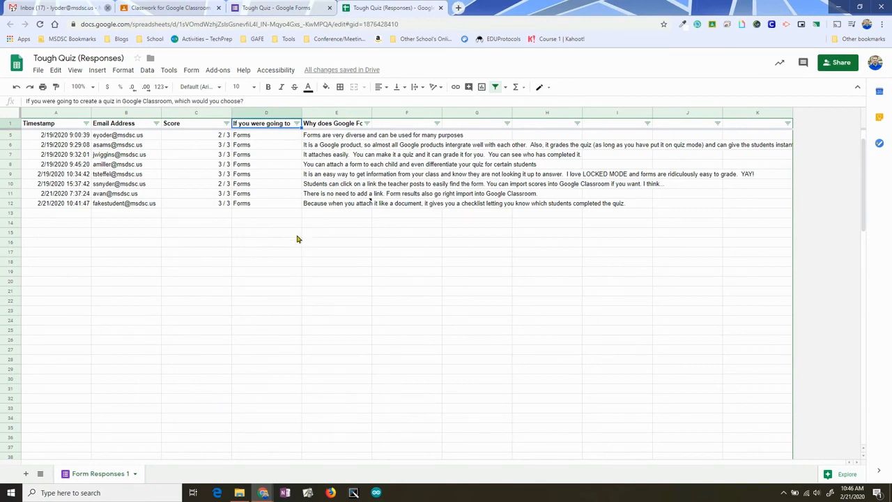
# Close the responses spreadsheet and delete all responses from the Tough Quiz form
pyautogui.click(441, 8)
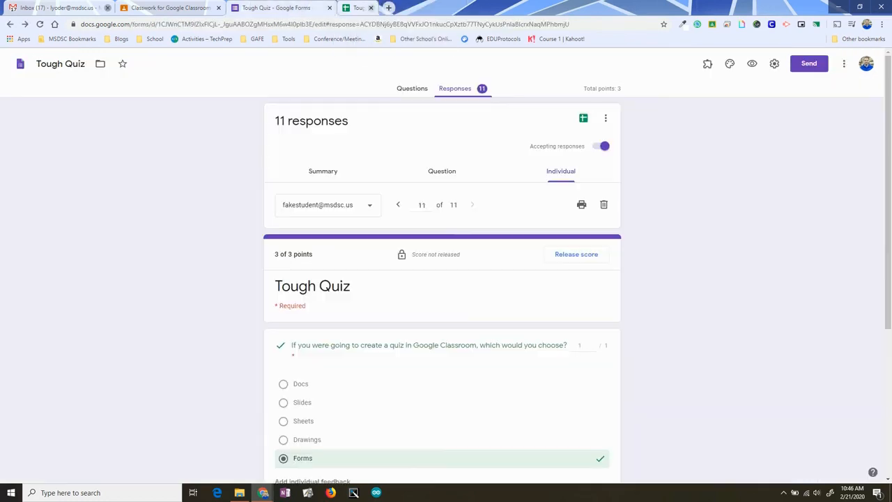
pyautogui.click(418, 89)
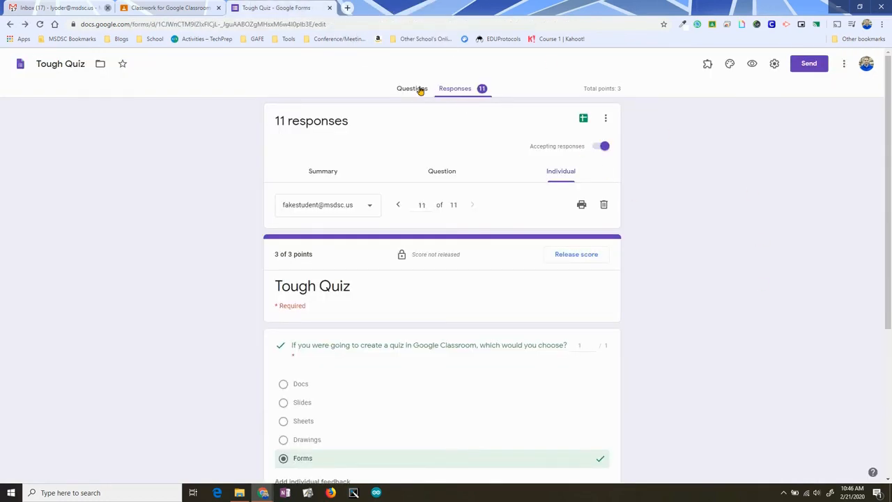
pyautogui.click(454, 90)
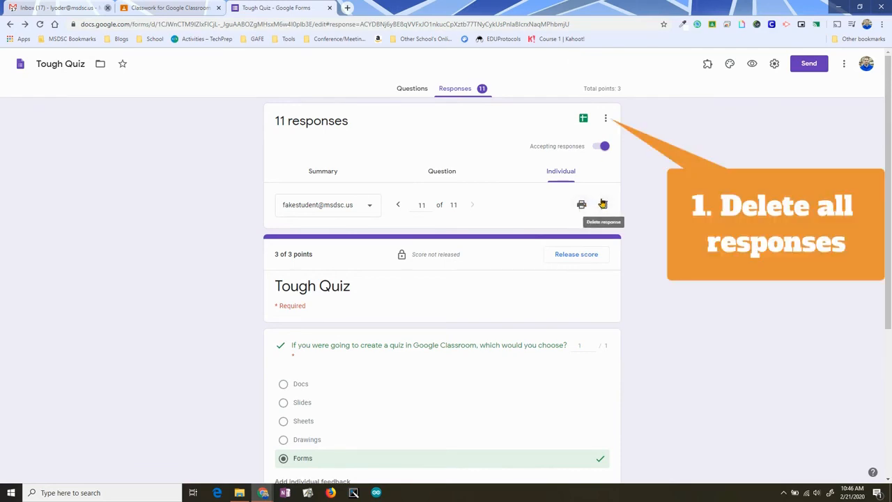
pyautogui.click(604, 118)
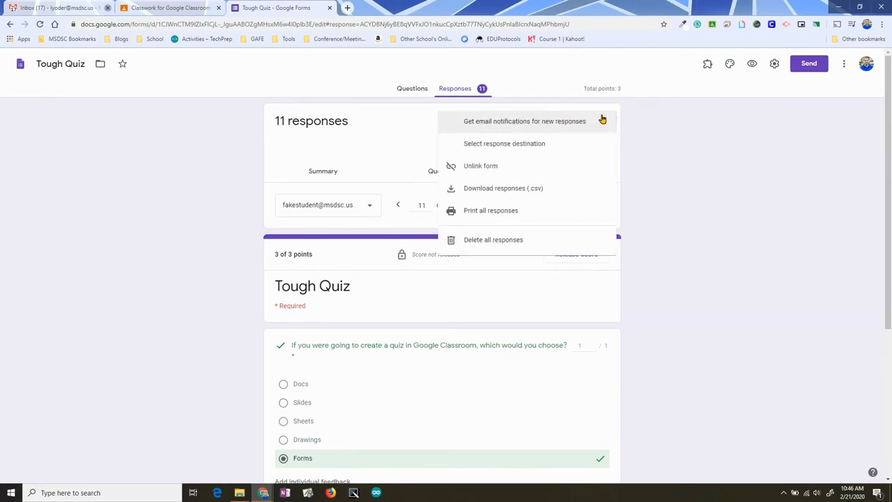
pyautogui.click(501, 240)
pyautogui.click(507, 296)
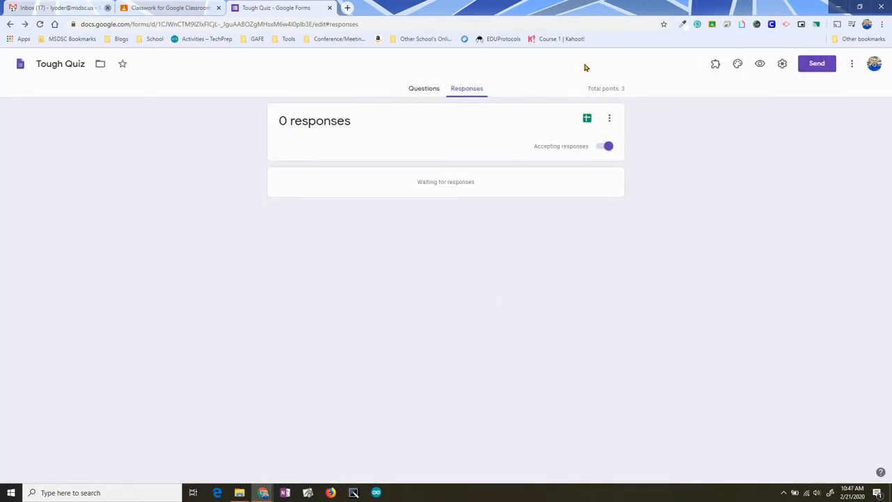
# Set the form's response destination to the existing Tough Quiz (Responses) spreadsheet
pyautogui.click(611, 119)
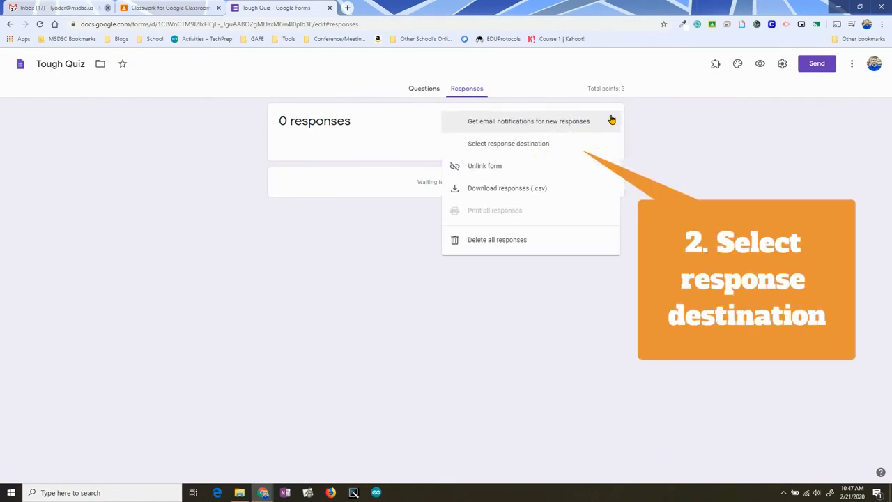
pyautogui.click(527, 143)
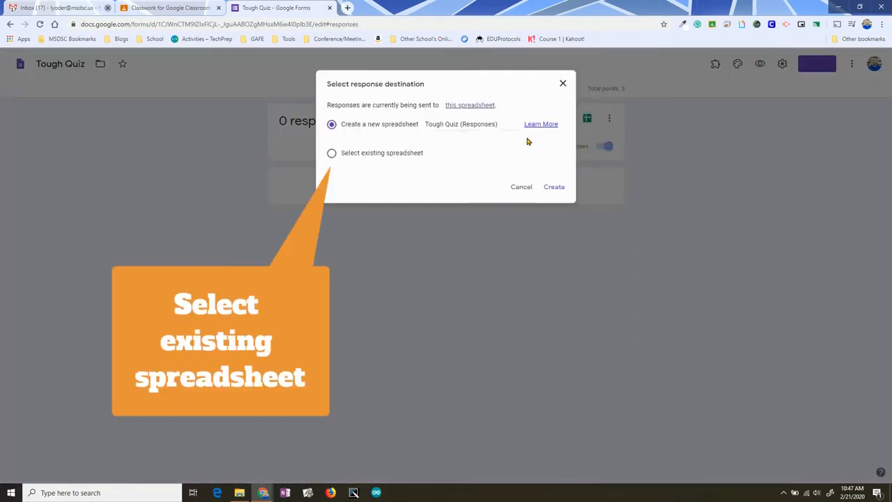
pyautogui.click(386, 153)
pyautogui.click(554, 188)
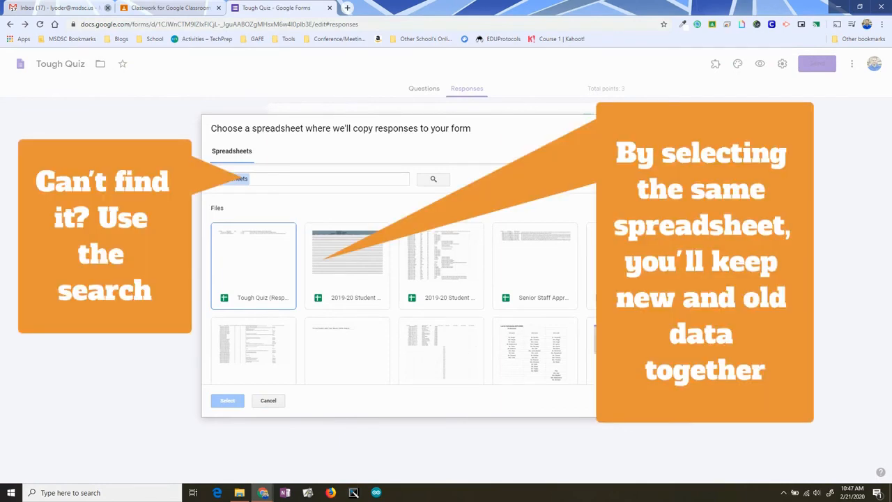
pyautogui.click(246, 283)
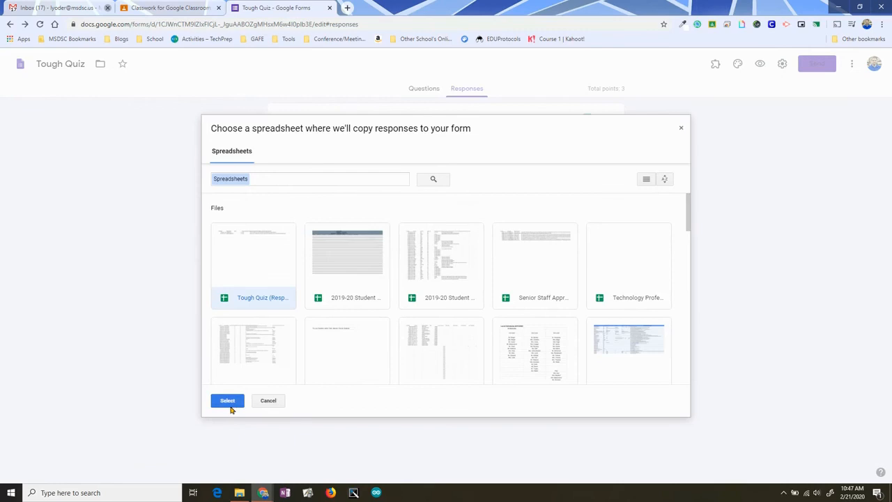
pyautogui.click(230, 403)
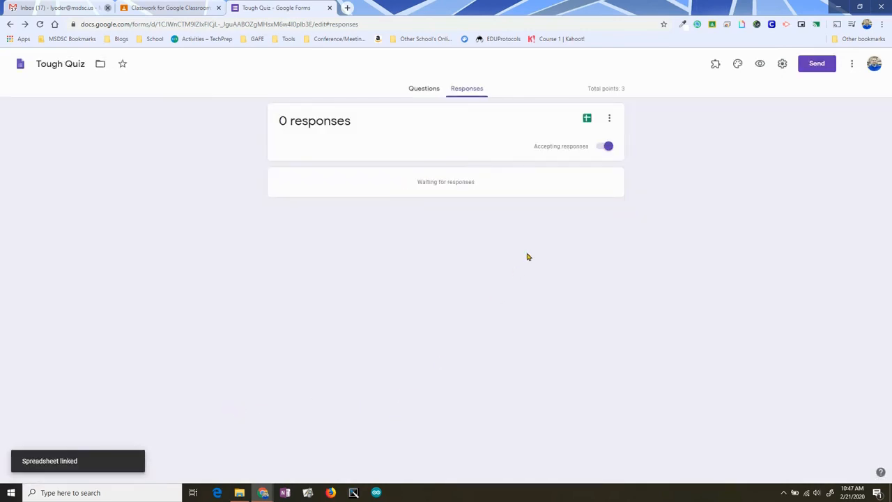
# Open the linked responses spreadsheet and rename the Form Responses 2 sheet as Year 2
pyautogui.click(587, 119)
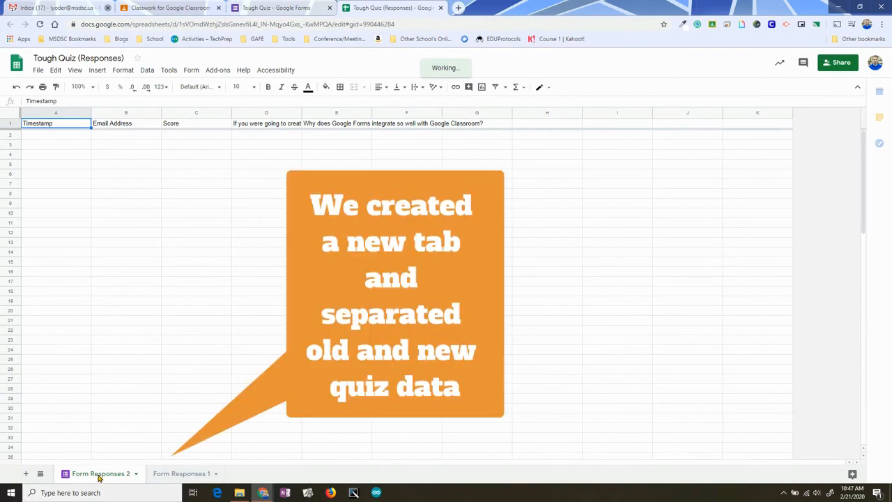
pyautogui.click(164, 476)
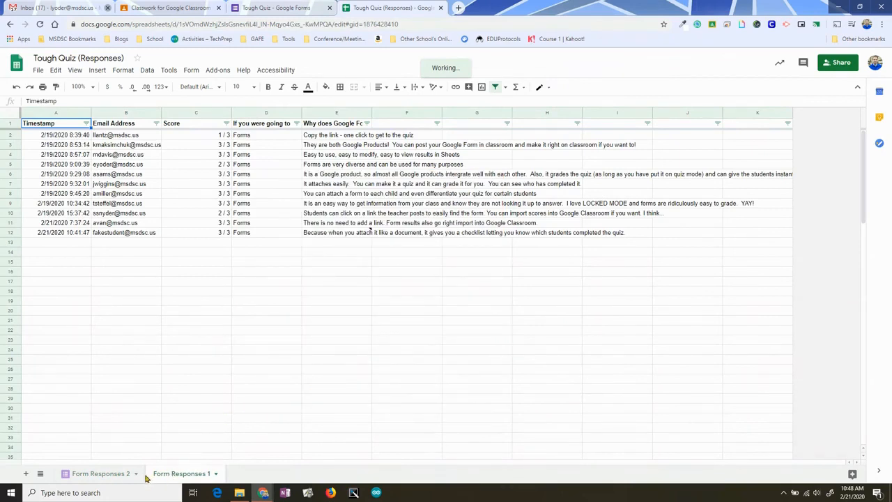
pyautogui.click(131, 475)
pyautogui.click(134, 475)
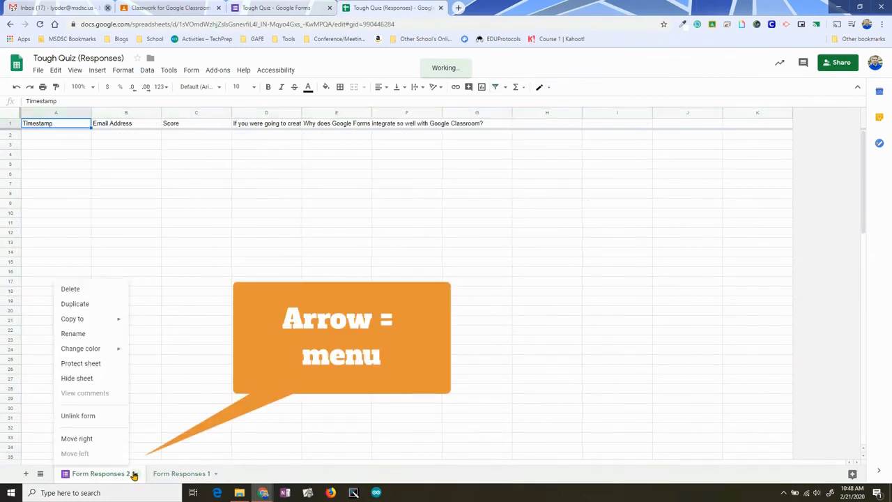
pyautogui.click(73, 334)
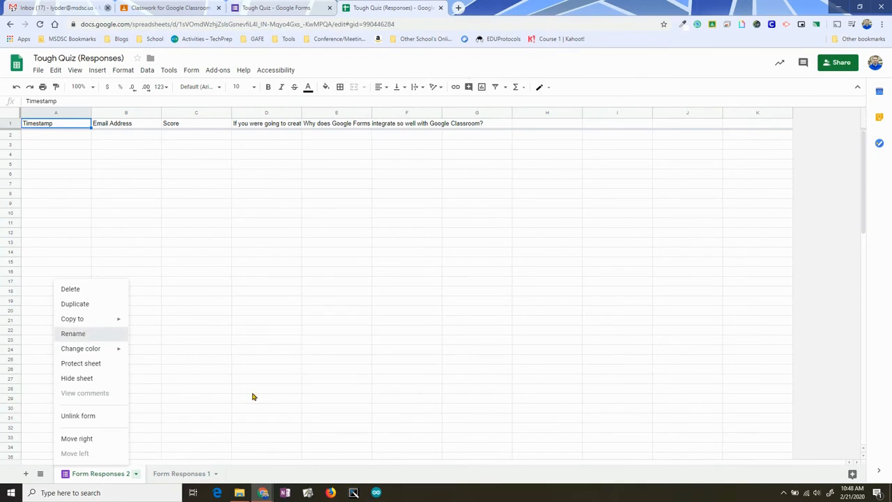
pyautogui.write('Year 2')
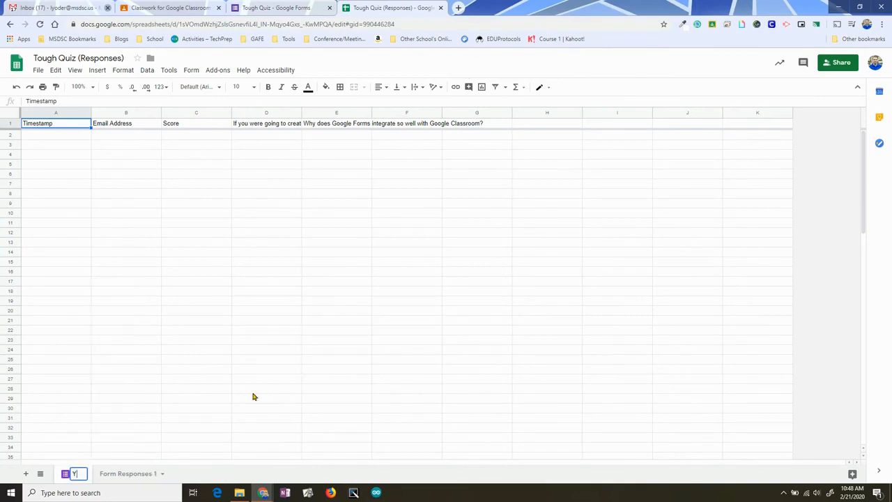
pyautogui.press('Return')
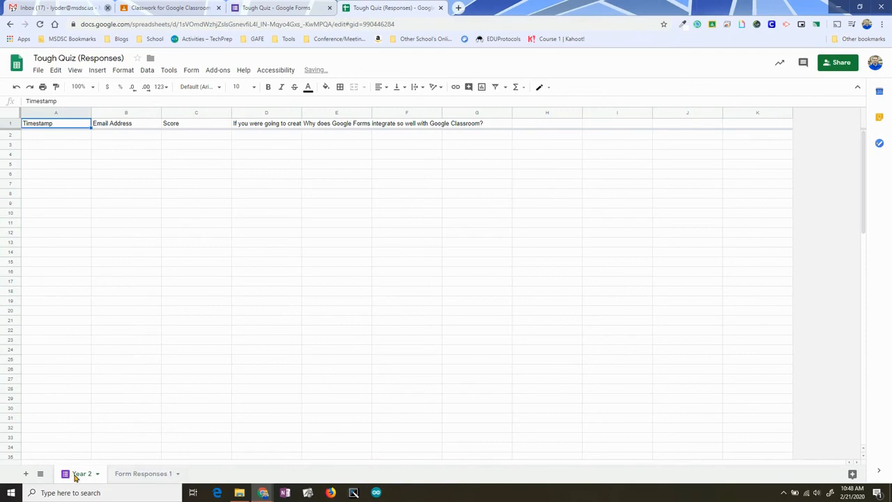
# Rename the Form Responses 1 sheet as Year 1 and return to the Year 2 sheet
pyautogui.click(173, 475)
pyautogui.click(177, 475)
pyautogui.click(136, 357)
pyautogui.write('Year 1')
pyautogui.click(369, 446)
pyautogui.click(66, 479)
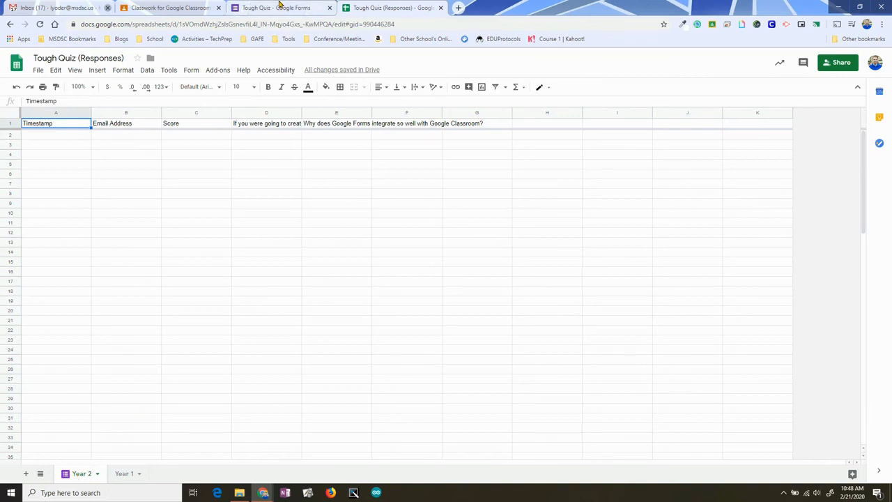
# Return to the Tough Quiz form and link its responses to the existing Tough Quiz (Responses) spreadsheet again
pyautogui.click(279, 8)
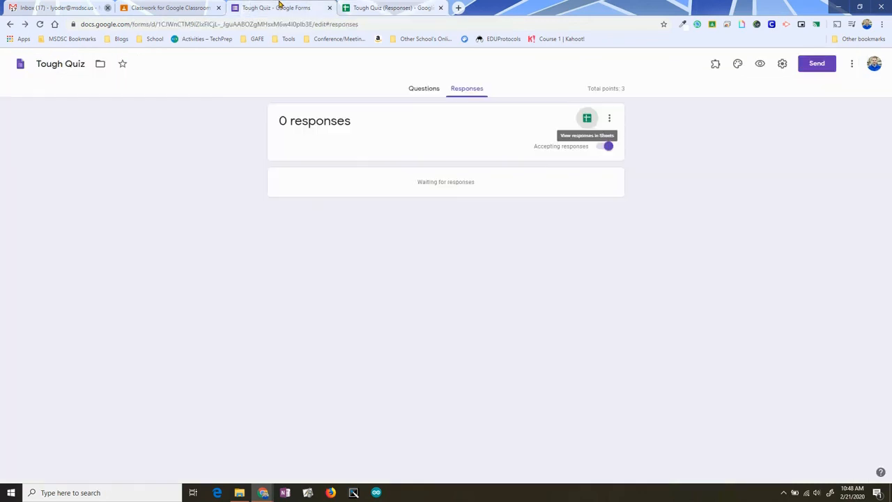
pyautogui.click(609, 119)
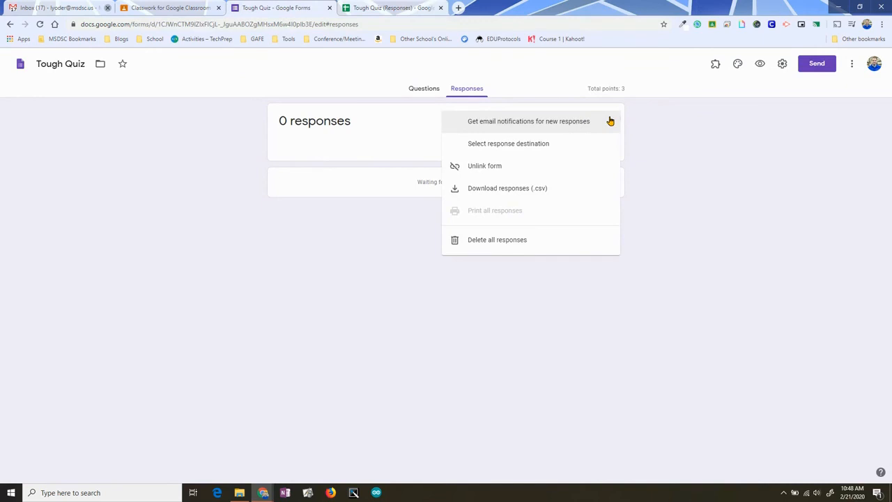
pyautogui.click(753, 279)
pyautogui.click(611, 120)
pyautogui.click(536, 143)
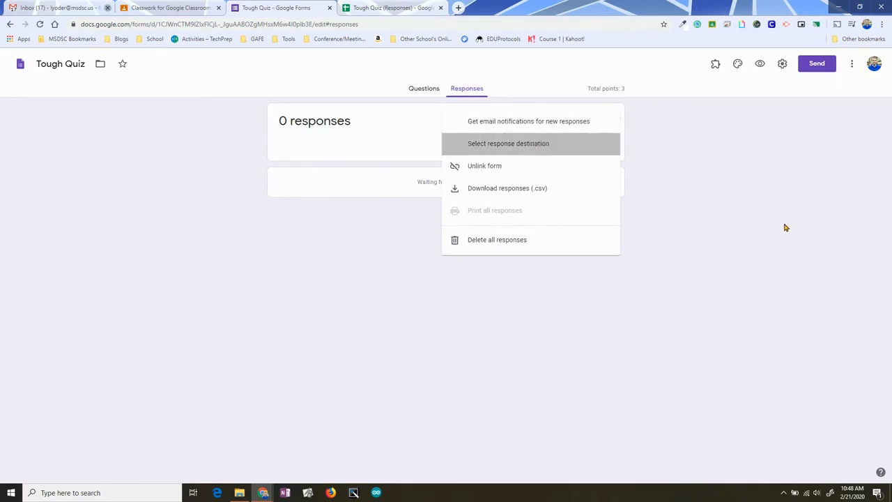
pyautogui.click(381, 156)
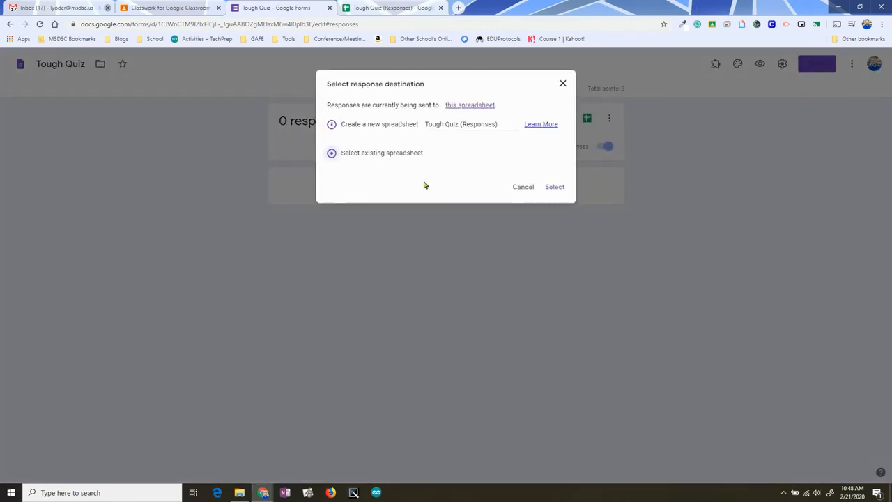
pyautogui.click(556, 188)
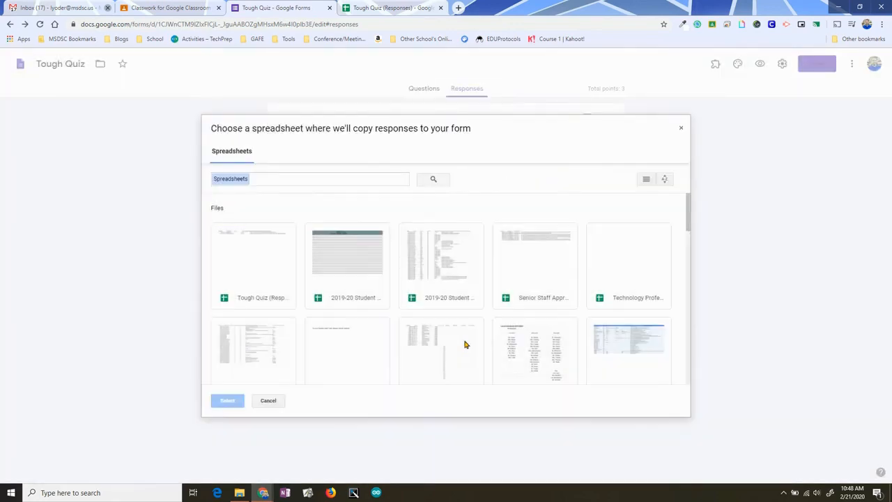
pyautogui.click(249, 247)
pyautogui.click(228, 401)
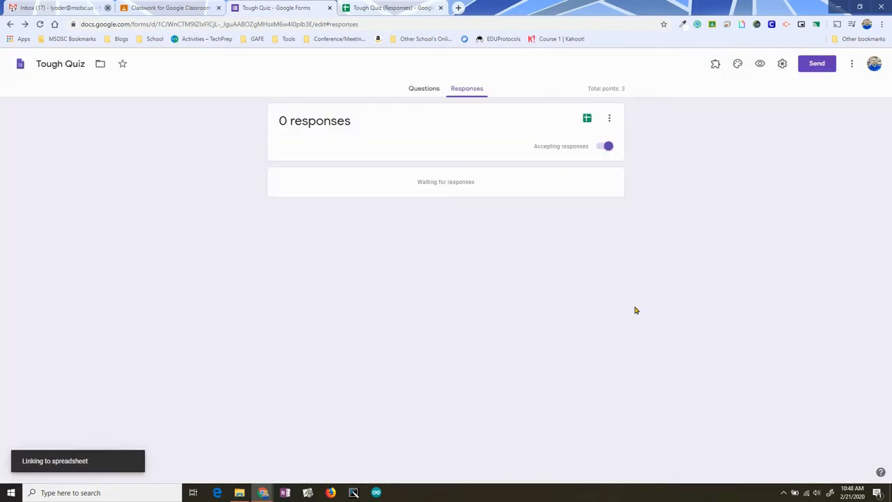
# Switch to the responses spreadsheet and compare the Form Responses 3, Year 2 and Year 1 sheets
pyautogui.click(408, 7)
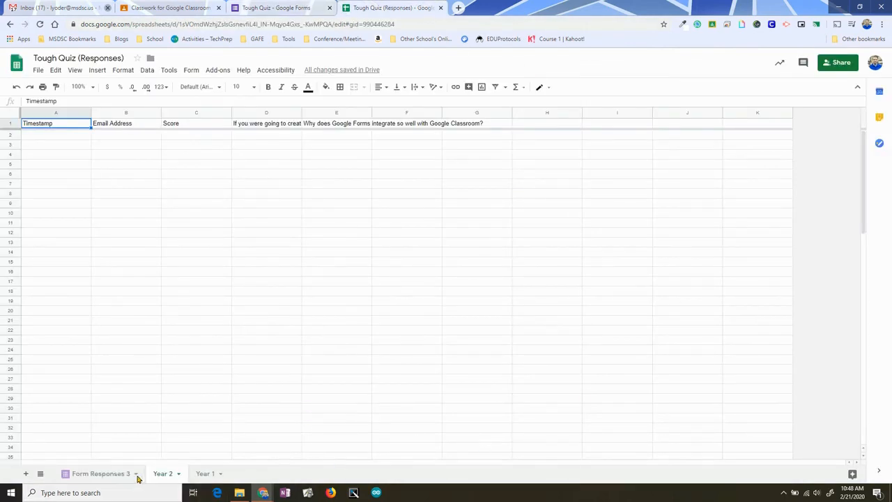
pyautogui.click(88, 475)
pyautogui.click(163, 477)
pyautogui.click(206, 476)
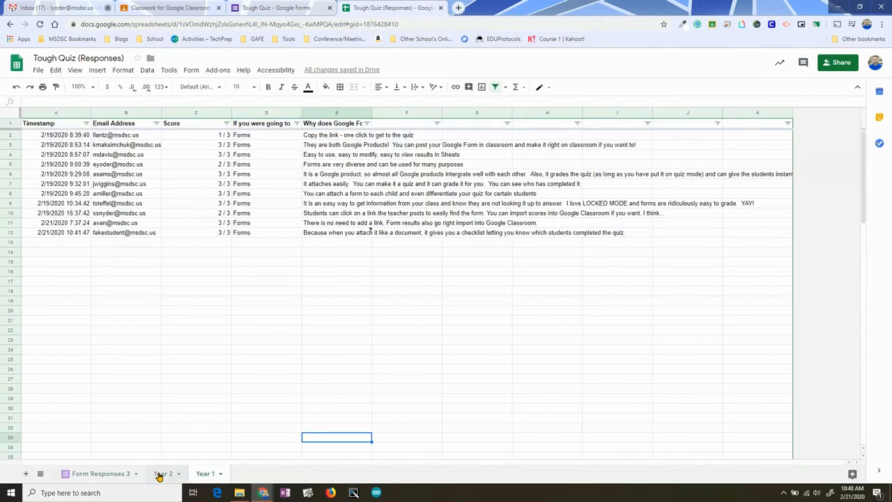
pyautogui.click(104, 476)
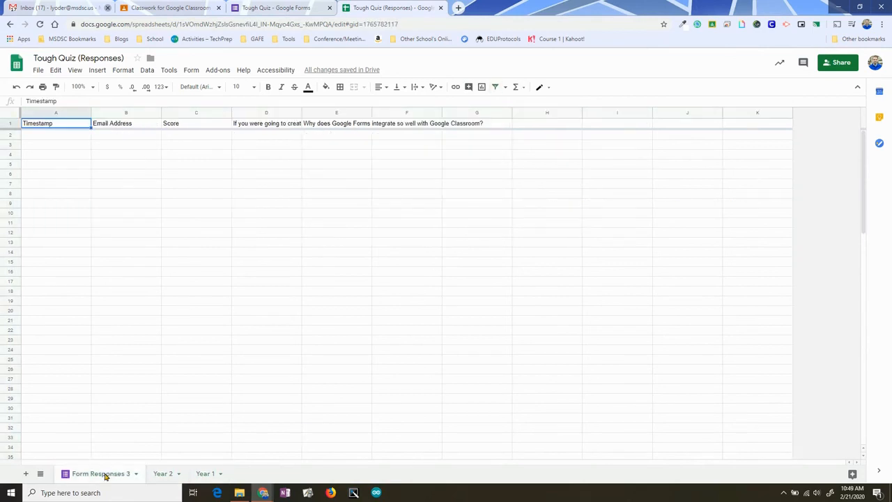